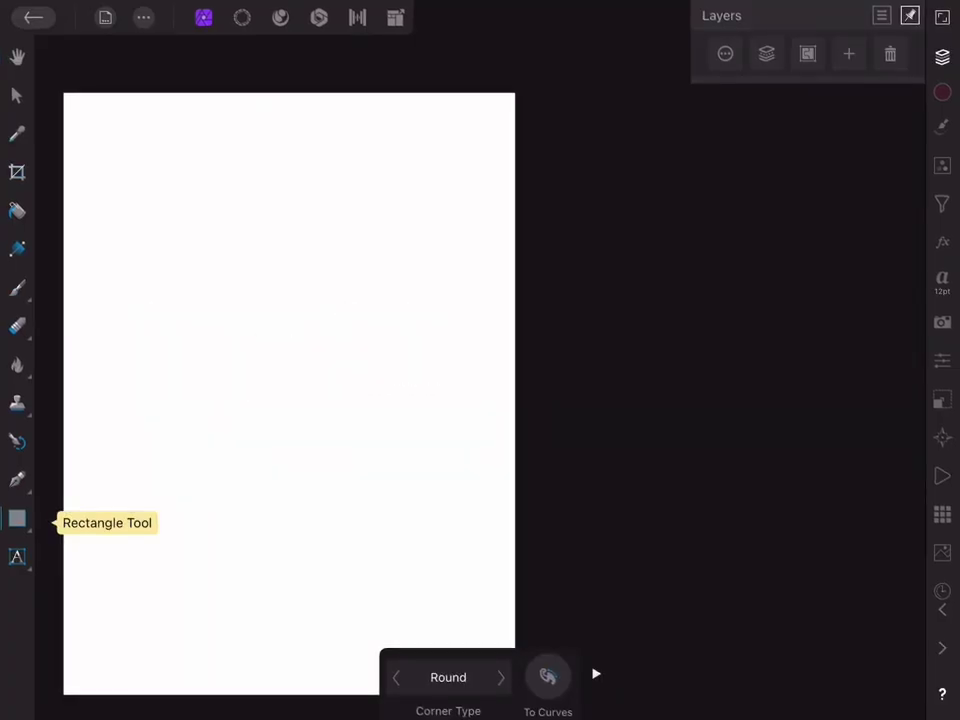
# - Draw a rounded-rectangle pill near the page top, shifted right and made shorter
pyautogui.click(17, 518)
pyautogui.click(138, 117)
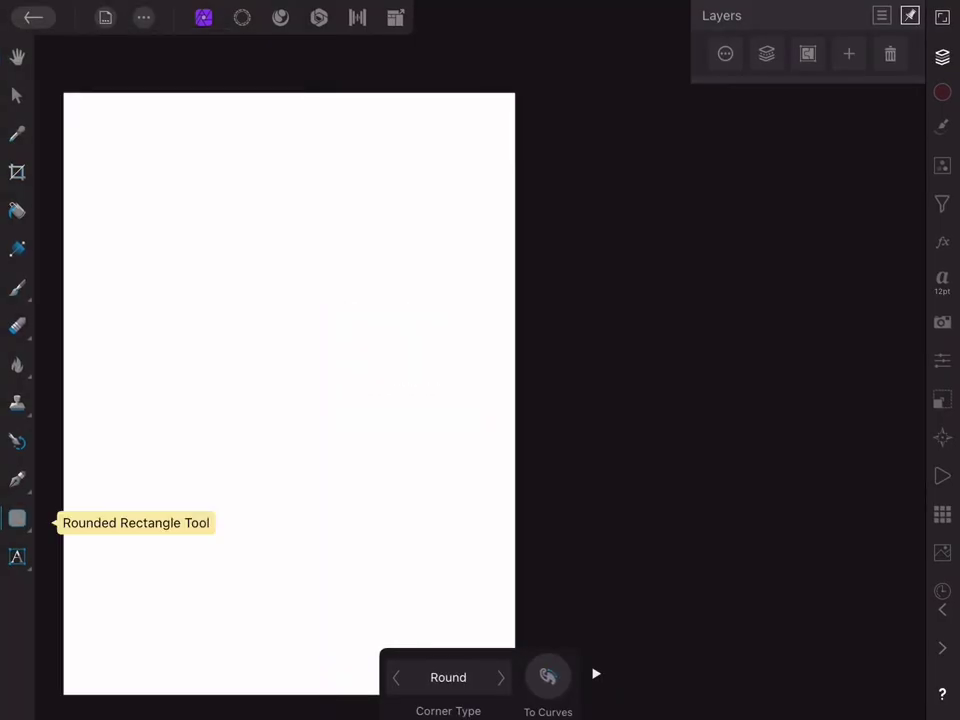
pyautogui.moveTo(103, 146)
pyautogui.mouseDown()
pyautogui.moveTo(548, 287)
pyautogui.moveTo(548, 276)
pyautogui.mouseUp()
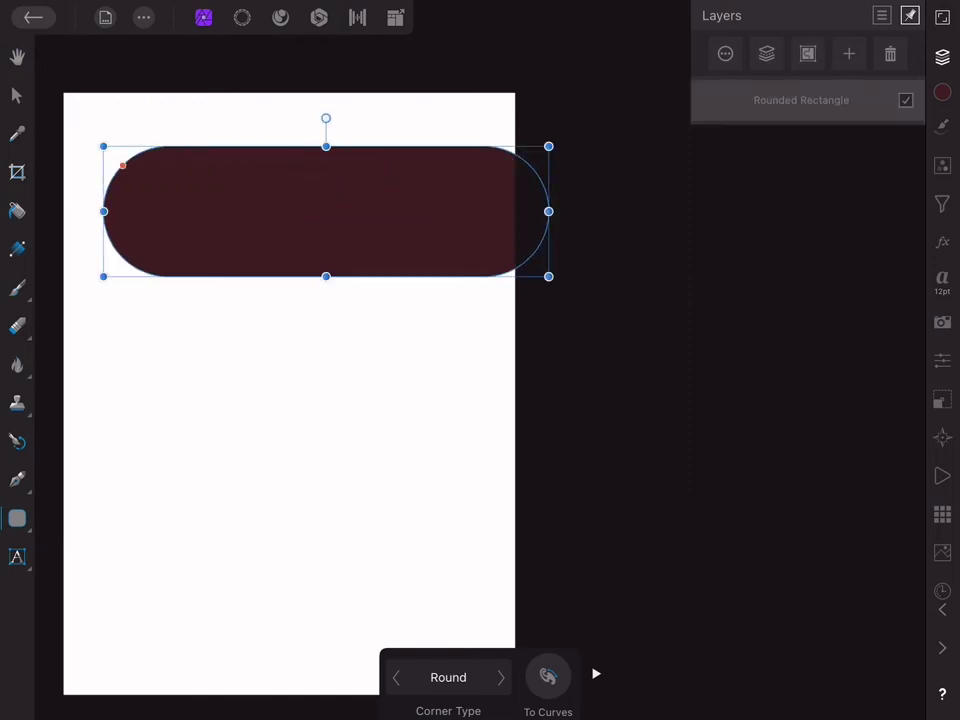
pyautogui.moveTo(325, 211)
pyautogui.mouseDown()
pyautogui.moveTo(425, 243)
pyautogui.moveTo(396, 267)
pyautogui.mouseUp()
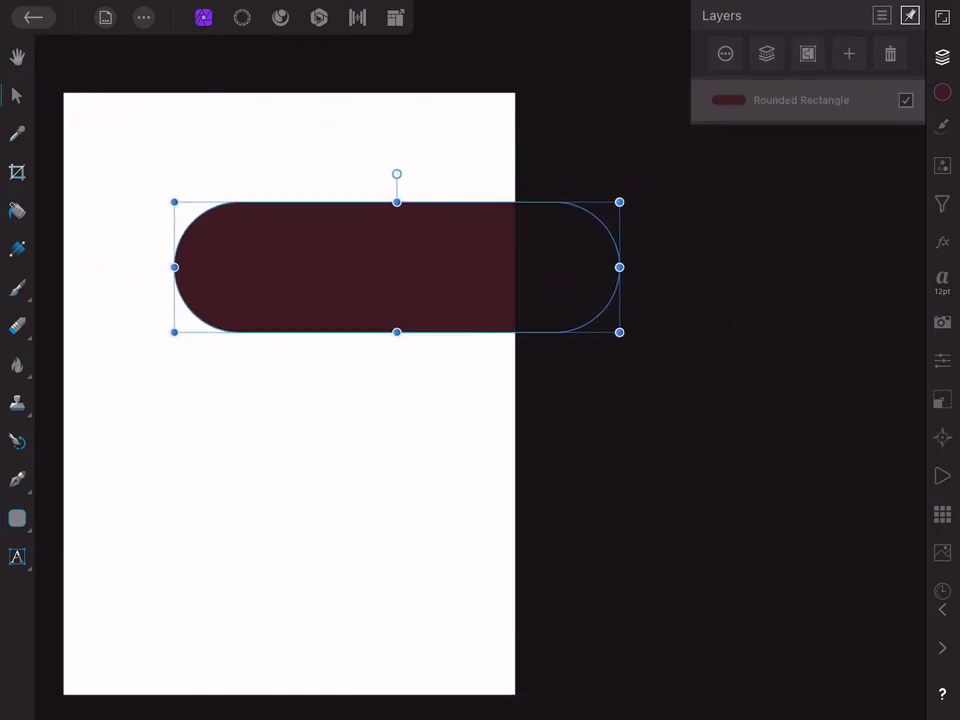
pyautogui.moveTo(396, 332); pyautogui.dragTo(396, 283)
# - Give the pill a medium blue fill in the Colour panel
pyautogui.click(942, 92)
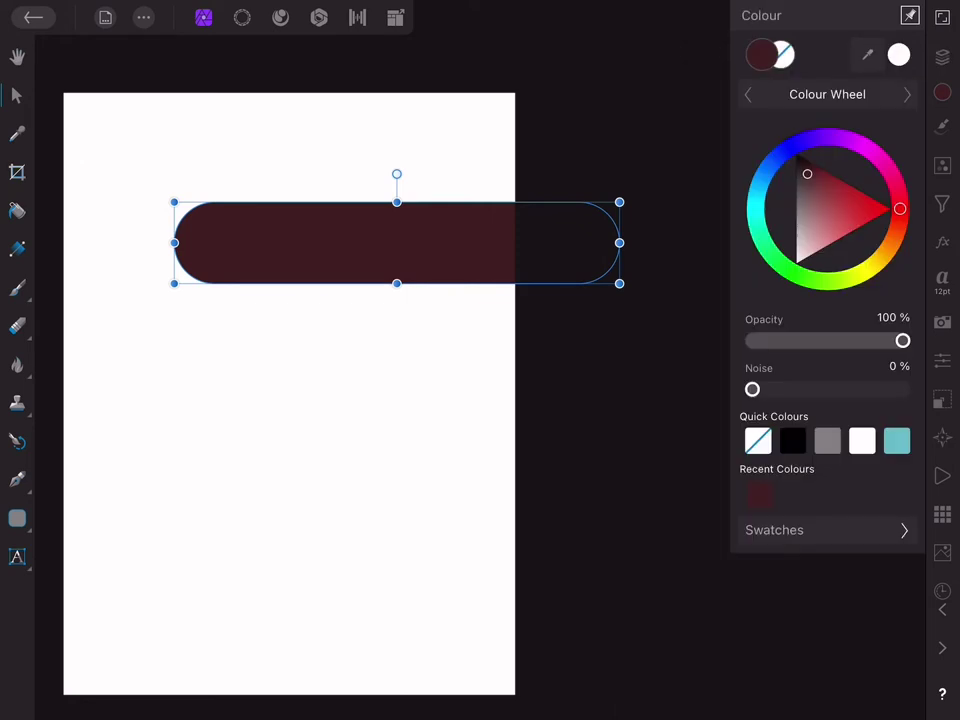
pyautogui.moveTo(900, 209); pyautogui.dragTo(769, 164)
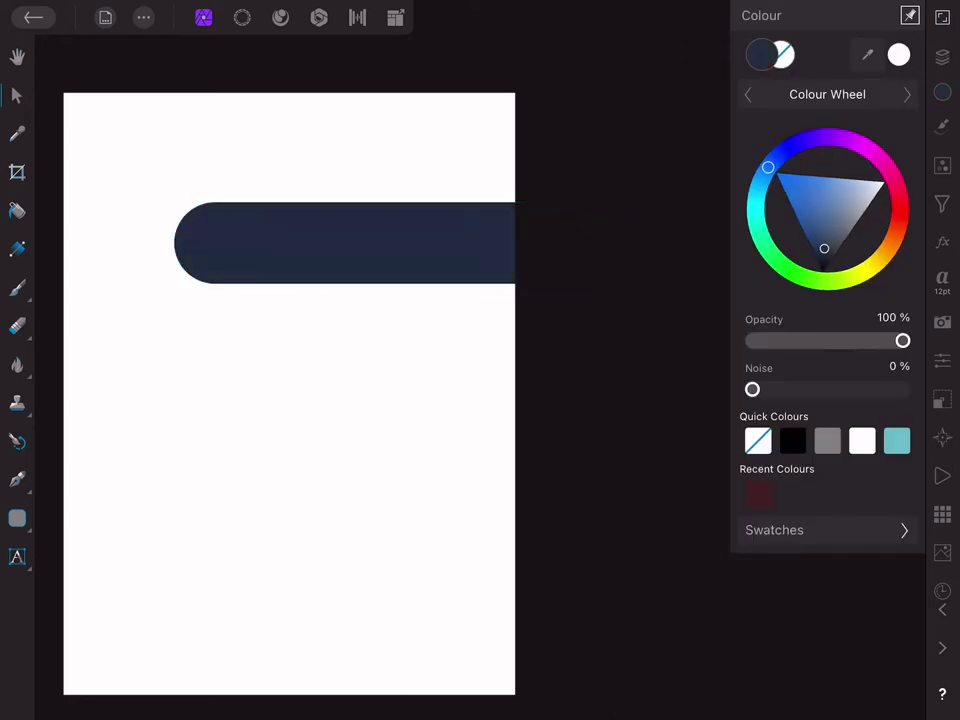
pyautogui.moveTo(823, 247)
pyautogui.mouseDown()
pyautogui.moveTo(829, 202)
pyautogui.moveTo(821, 200)
pyautogui.mouseUp()
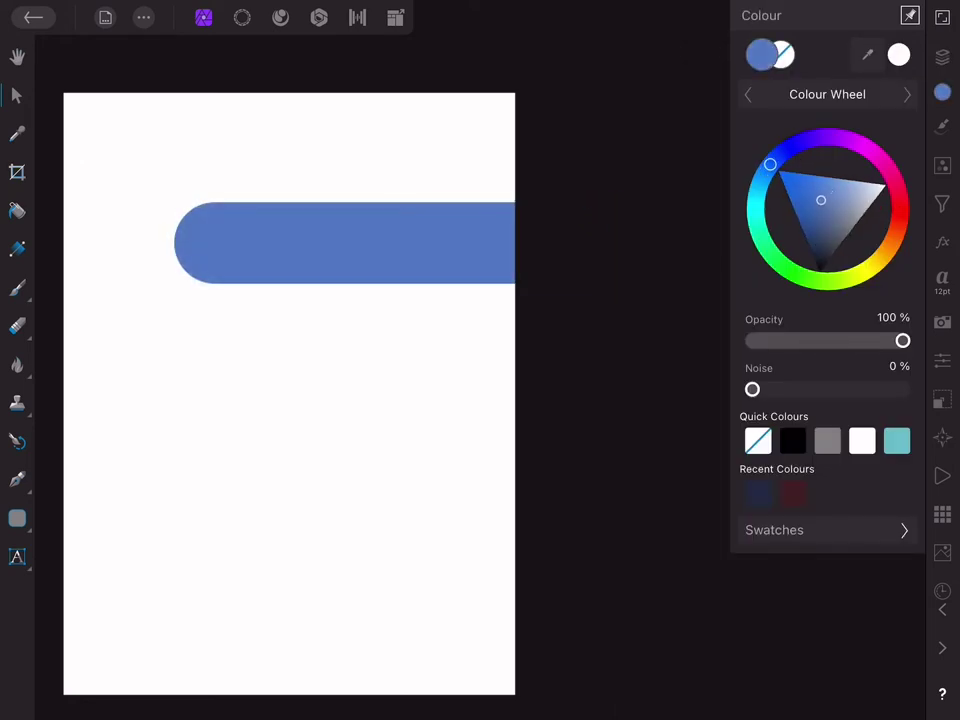
pyautogui.click(942, 56)
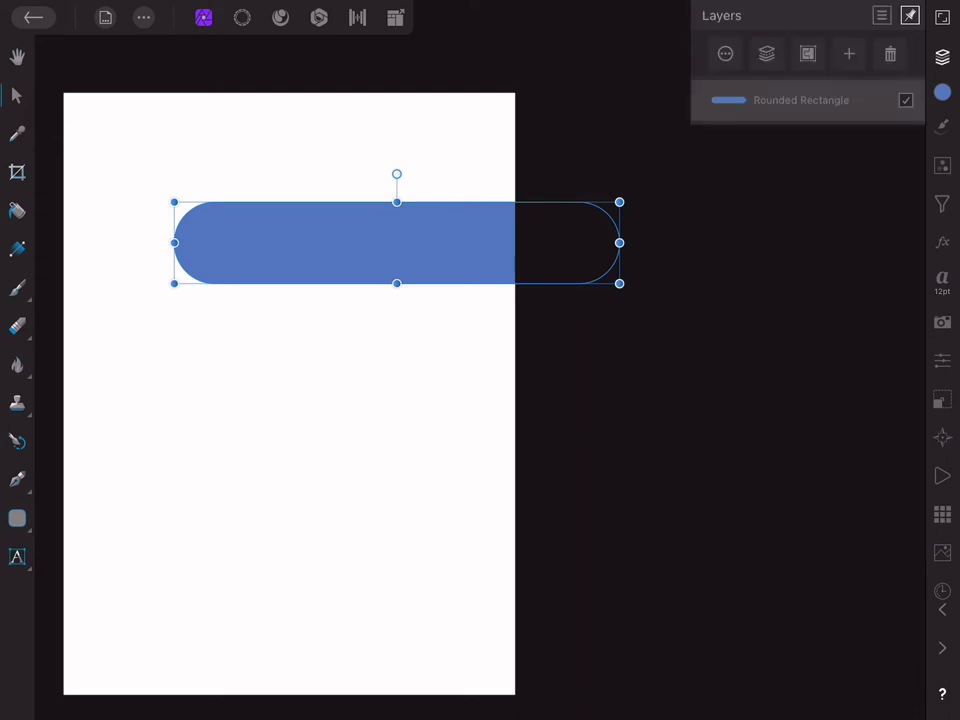
pyautogui.click(469, 242)
# - Duplicate the pill three times, staggering the copies down and to the left
pyautogui.click(414, 206)
pyautogui.moveTo(396, 242)
pyautogui.mouseDown()
pyautogui.moveTo(361, 270)
pyautogui.moveTo(229, 311)
pyautogui.moveTo(275, 303)
pyautogui.moveTo(246, 302)
pyautogui.moveTo(254, 381)
pyautogui.moveTo(359, 426)
pyautogui.moveTo(394, 377)
pyautogui.moveTo(389, 384)
pyautogui.moveTo(488, 455)
pyautogui.moveTo(238, 487)
pyautogui.moveTo(238, 479)
pyautogui.mouseUp()
pyautogui.click(364, 312)
pyautogui.click(304, 283)
pyautogui.click(439, 384)
pyautogui.click(384, 347)
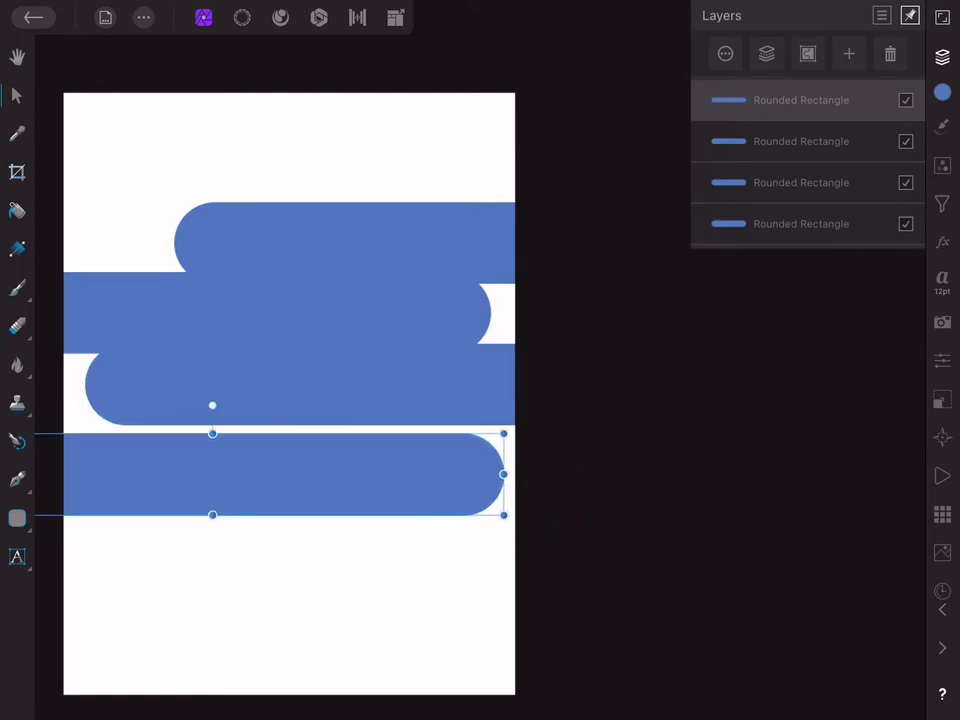
pyautogui.moveTo(300, 479); pyautogui.dragTo(213, 475)
# - Select all four pill layers and group them
pyautogui.click(606, 75)
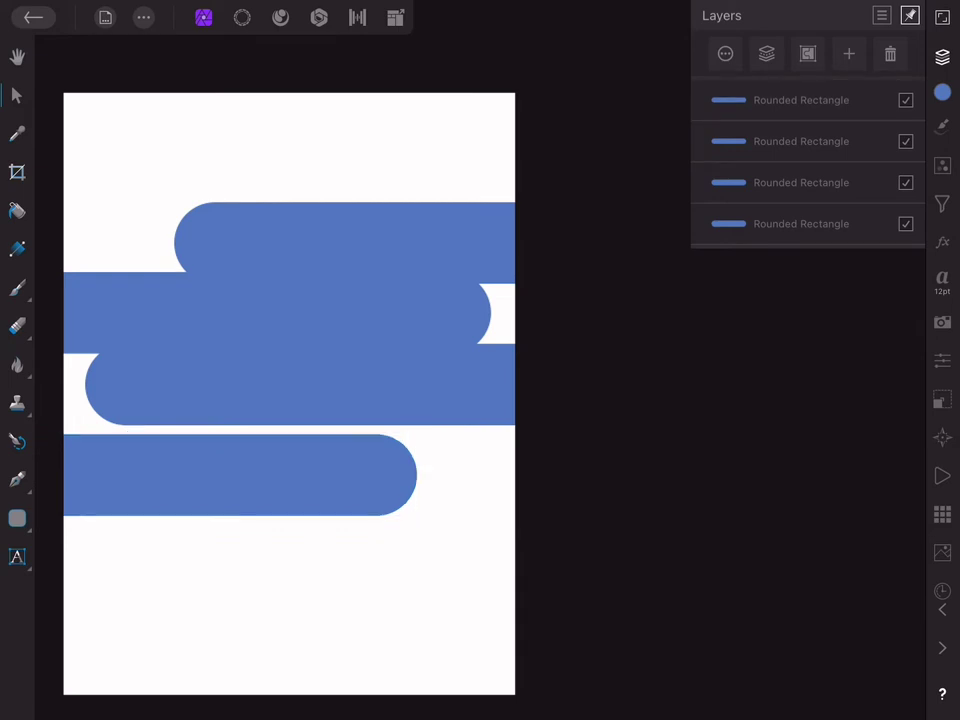
pyautogui.click(17, 518)
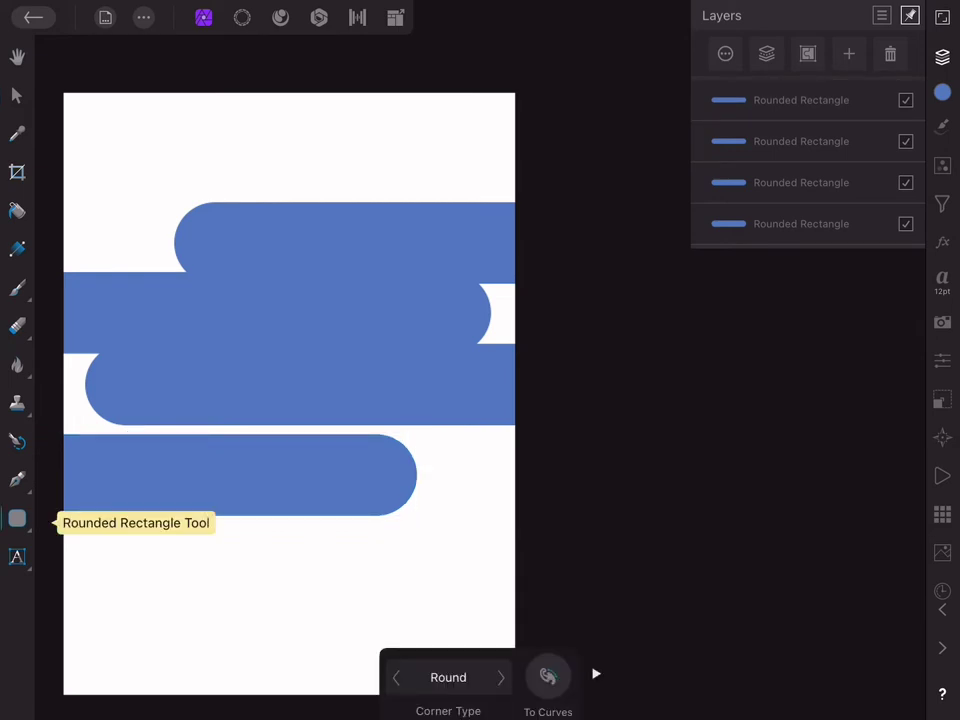
pyautogui.click(801, 141)
pyautogui.keyDown('shift'); pyautogui.click(801, 182); pyautogui.keyUp('shift')
pyautogui.keyDown('shift'); pyautogui.click(801, 100); pyautogui.keyUp('shift')
pyautogui.keyDown('shift'); pyautogui.click(801, 223); pyautogui.keyUp('shift')
pyautogui.click(808, 53)
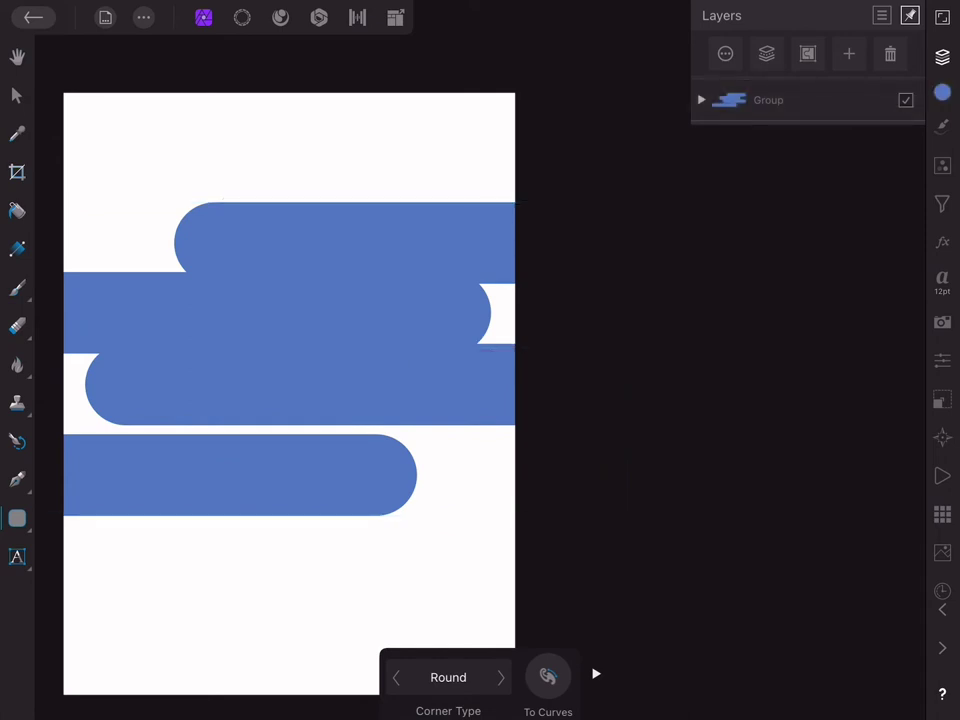
# - Pick a new working colour on the colour wheel and switch to the Move tool
pyautogui.click(942, 92)
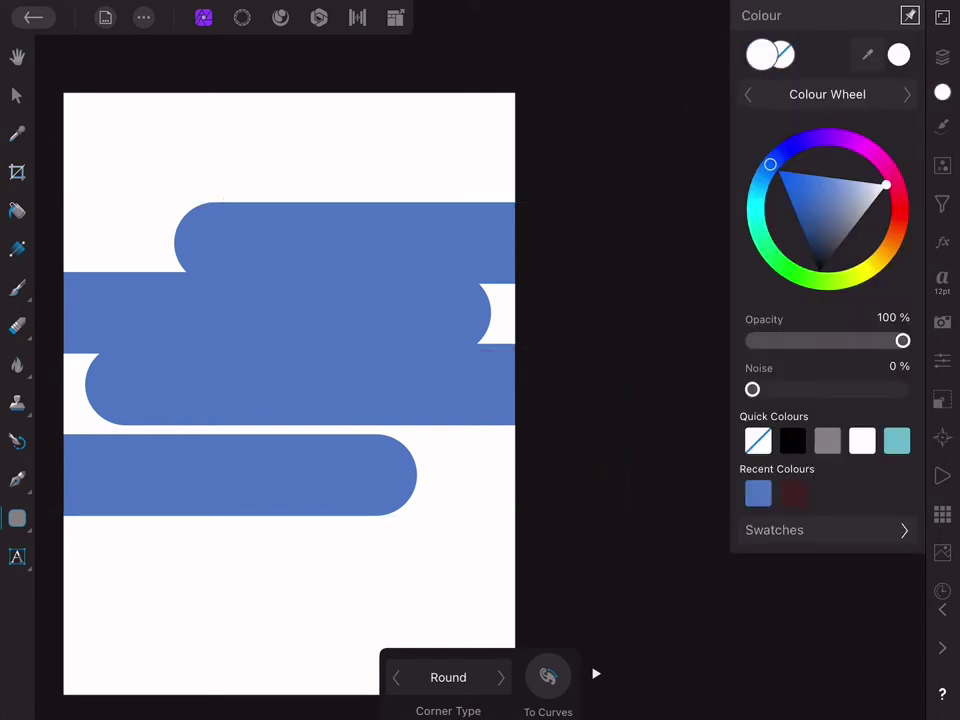
pyautogui.moveTo(770, 164); pyautogui.dragTo(904, 210)
pyautogui.moveTo(797, 210); pyautogui.dragTo(795, 259)
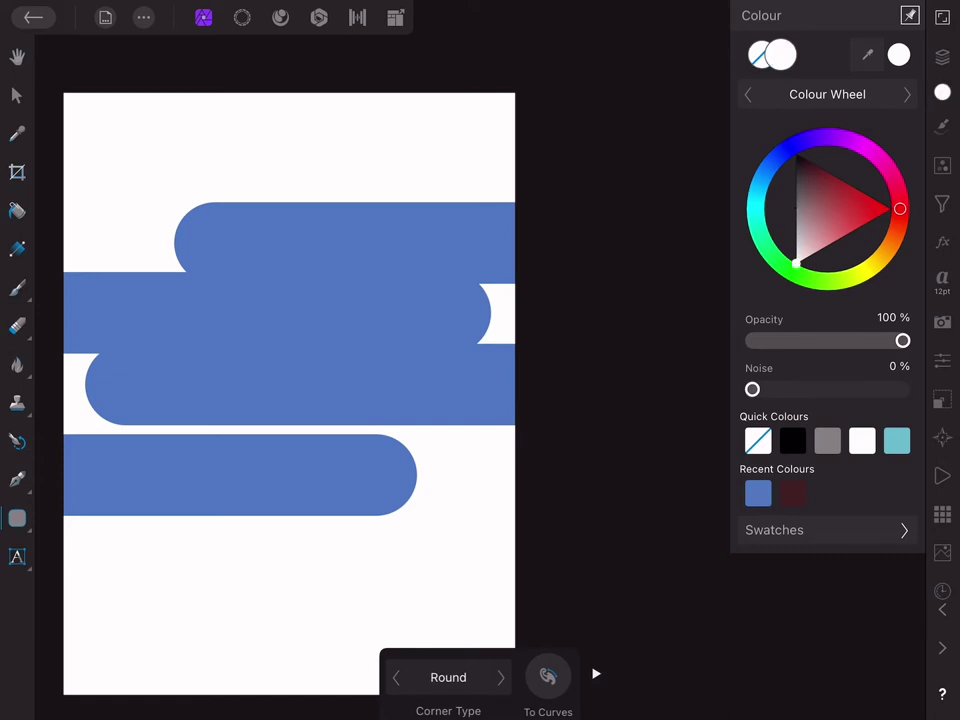
pyautogui.click(942, 92)
pyautogui.click(17, 95)
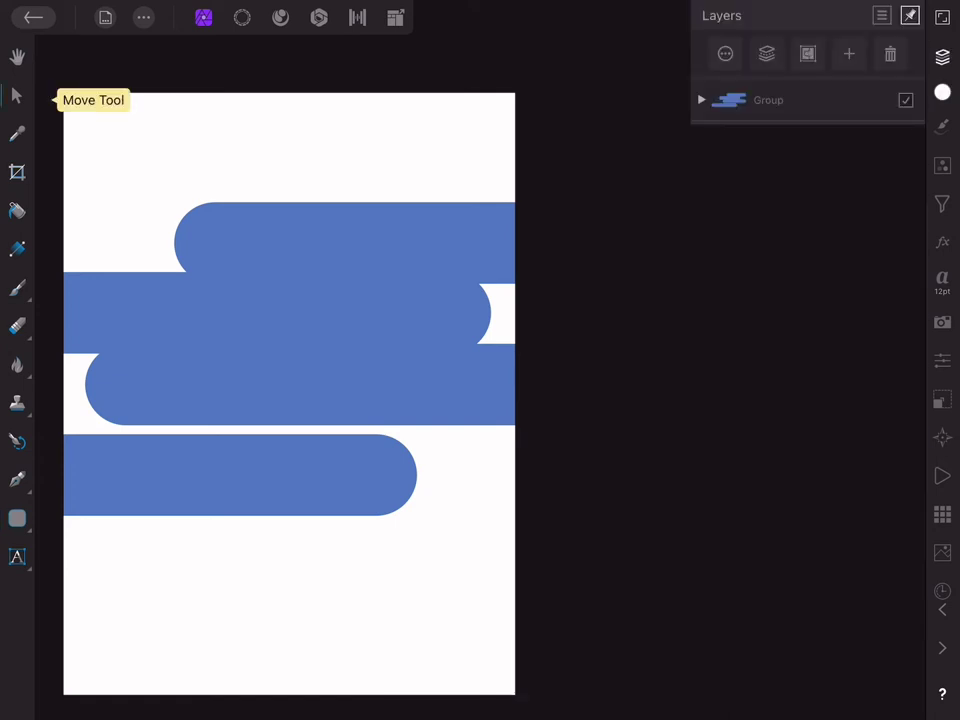
# - Add a deep indigo Fill layer and place it beneath the pill Group
pyautogui.click(849, 53)
pyautogui.click(770, 150)
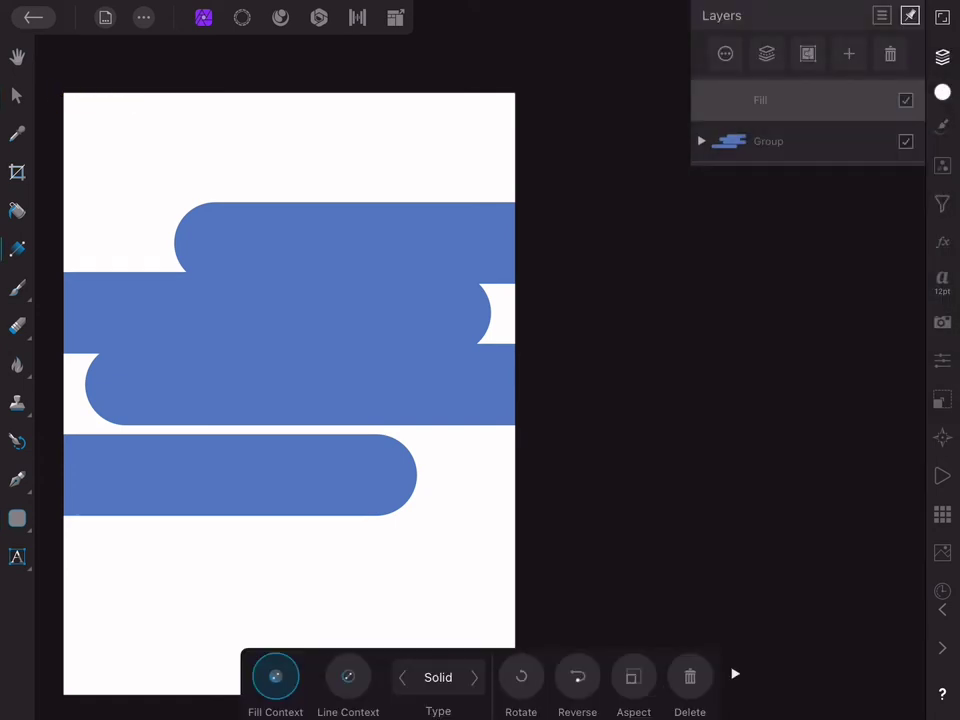
pyautogui.click(438, 677)
pyautogui.click(435, 519)
pyautogui.click(942, 92)
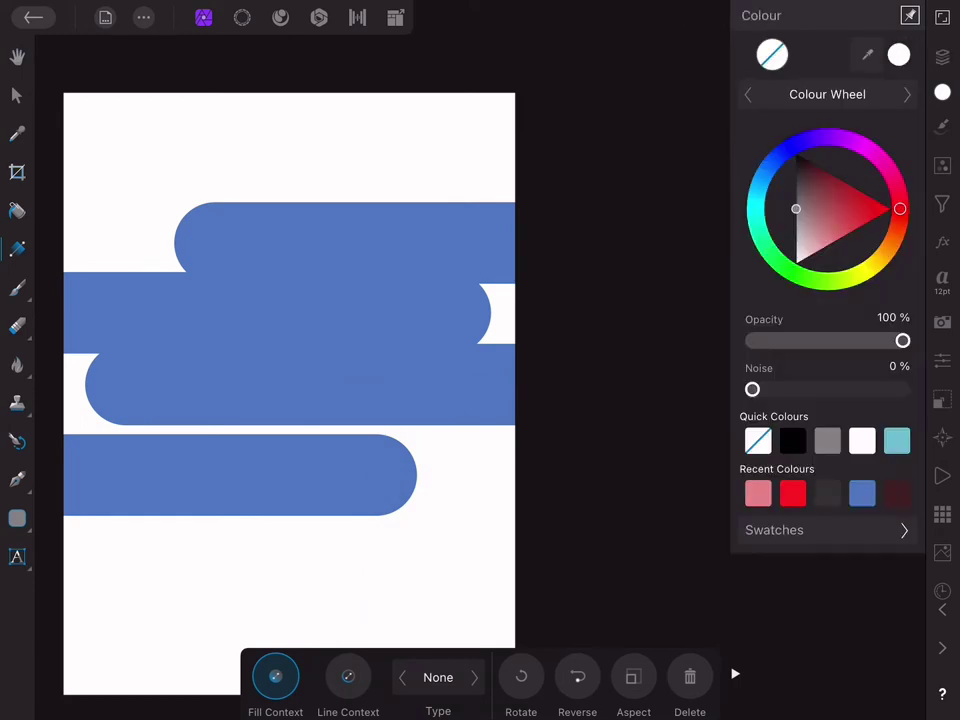
pyautogui.moveTo(900, 208)
pyautogui.mouseDown()
pyautogui.moveTo(774, 161)
pyautogui.moveTo(784, 150)
pyautogui.moveTo(823, 221)
pyautogui.moveTo(823, 243)
pyautogui.moveTo(814, 225)
pyautogui.mouseUp()
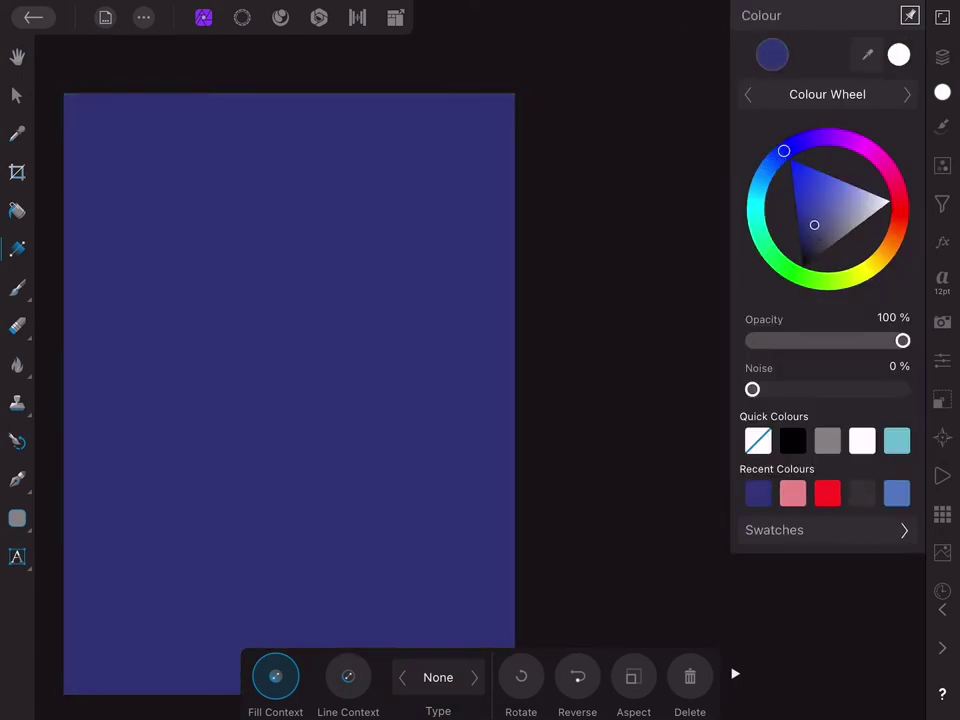
pyautogui.click(942, 56)
pyautogui.moveTo(760, 100); pyautogui.dragTo(760, 145)
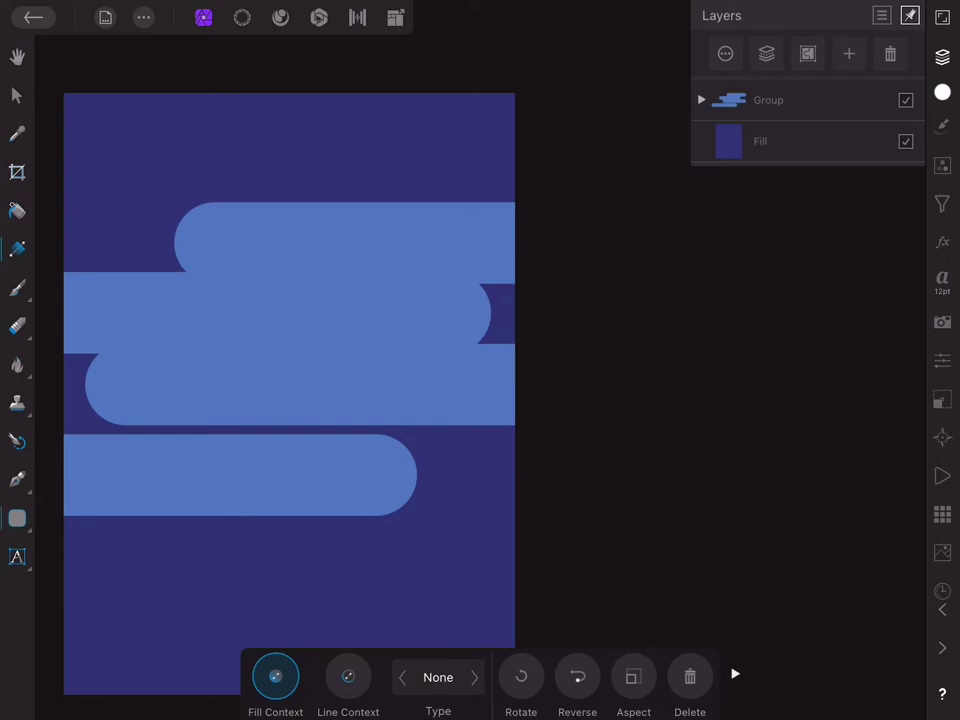
pyautogui.click(17, 518)
# - Draw a new pill near the page top with a 2 pt outline
pyautogui.click(942, 92)
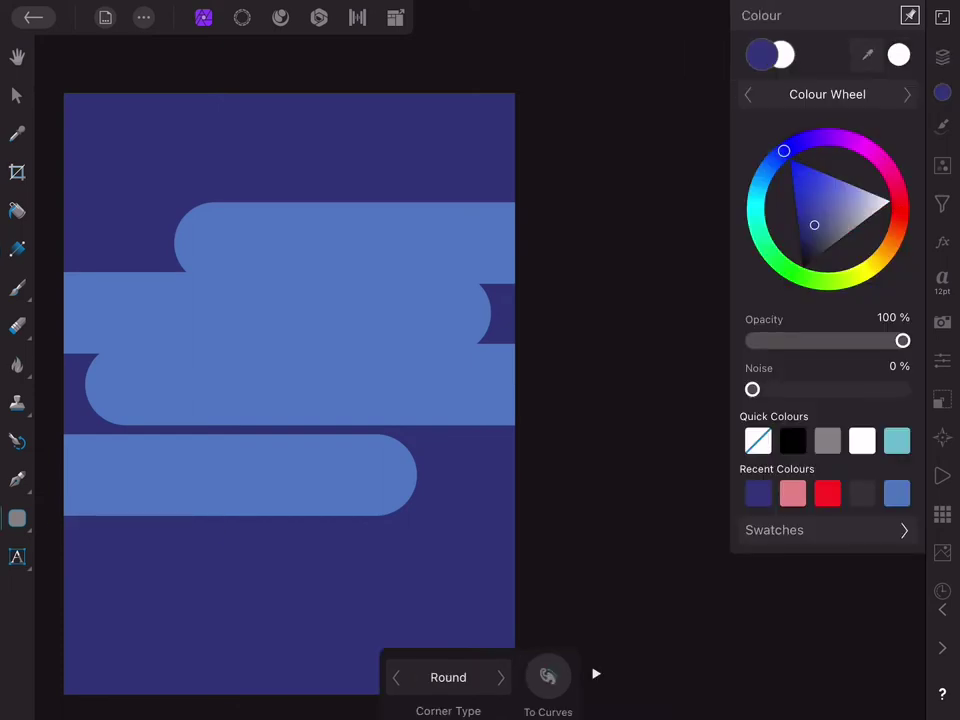
pyautogui.click(942, 57)
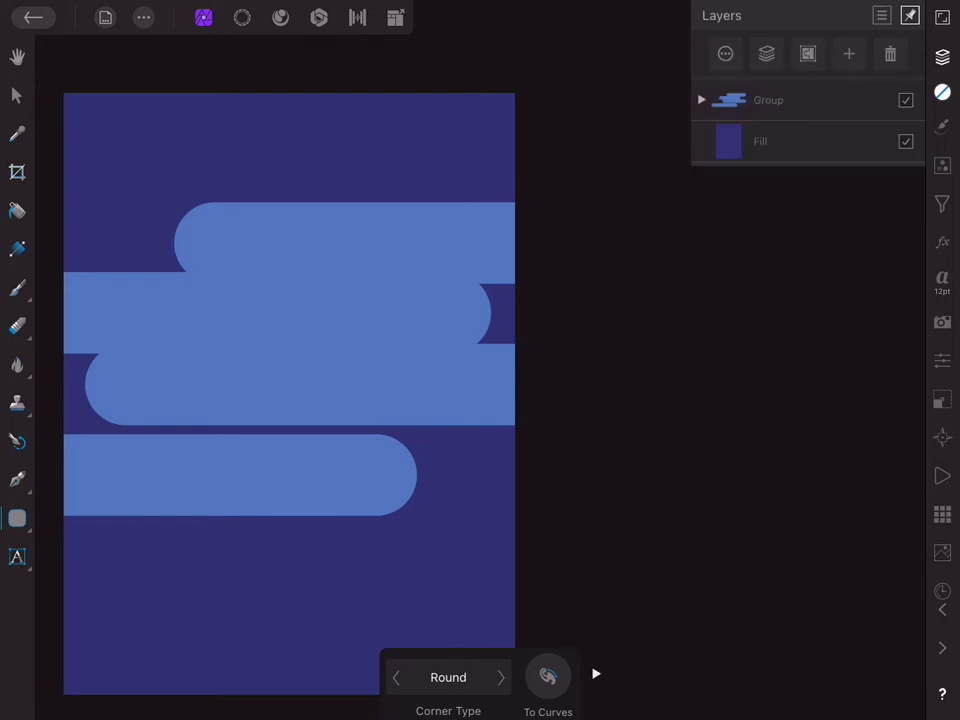
pyautogui.moveTo(43, 163); pyautogui.dragTo(218, 203)
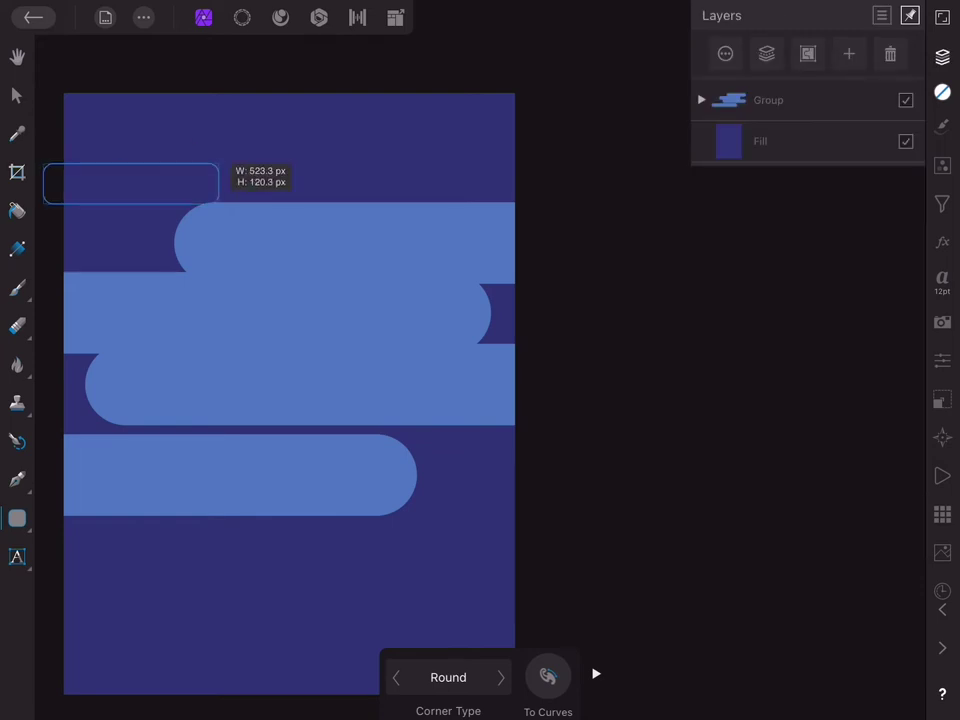
pyautogui.moveTo(218, 203); pyautogui.dragTo(427, 238)
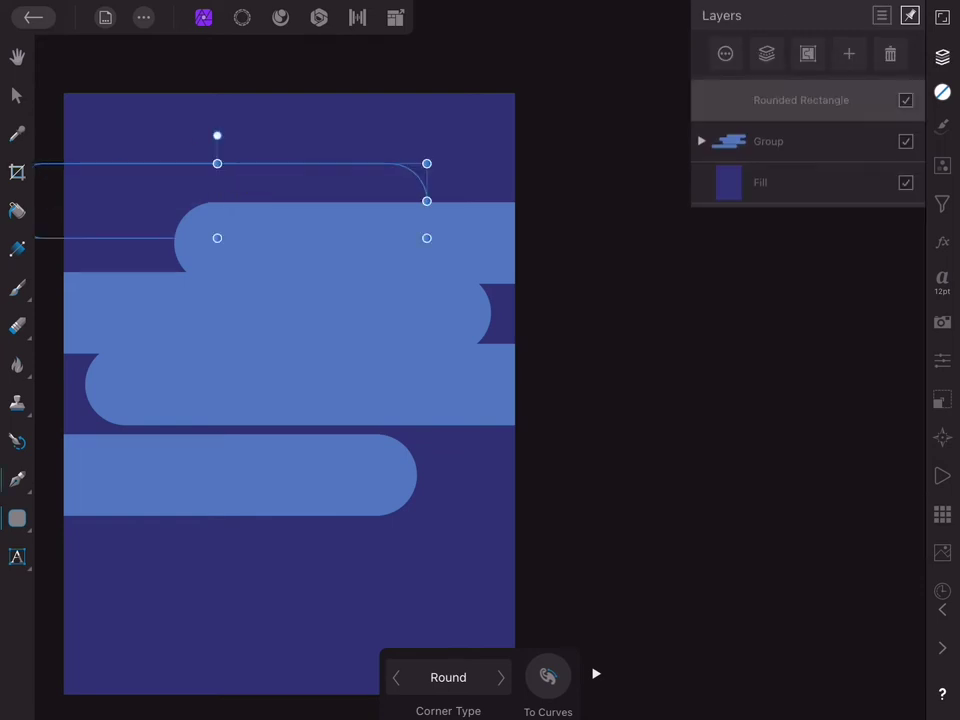
pyautogui.click(17, 479)
pyautogui.click(441, 677)
pyautogui.click(421, 531)
pyautogui.click(442, 609)
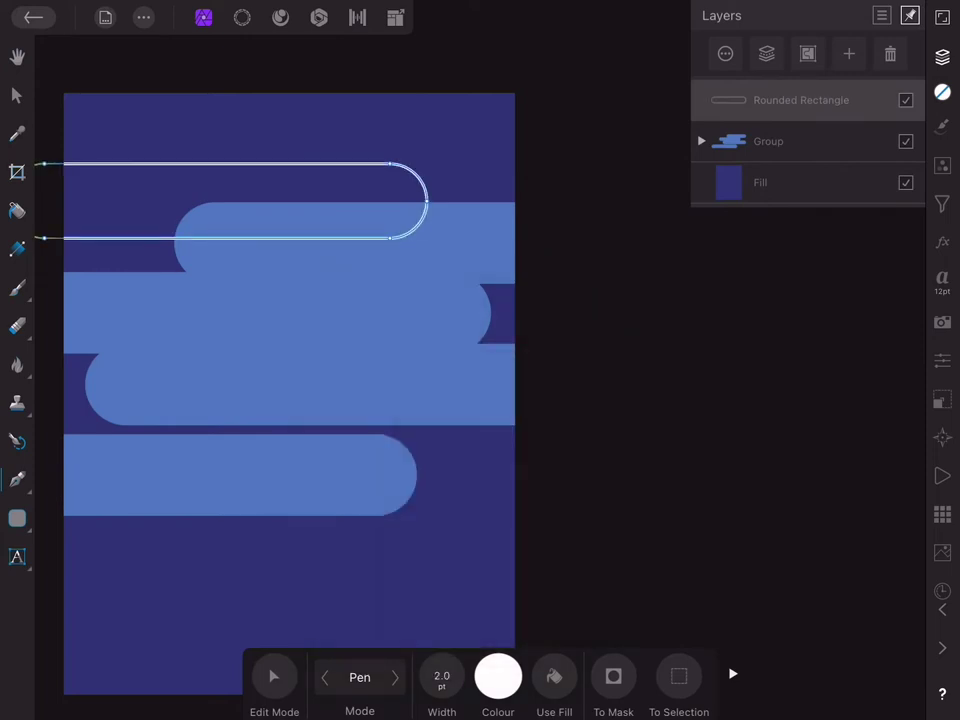
# - Duplicate the outlined pill twice, placing copies over the middle and lower blue pills
pyautogui.click(17, 95)
pyautogui.hotkey('ctrl', 'j')
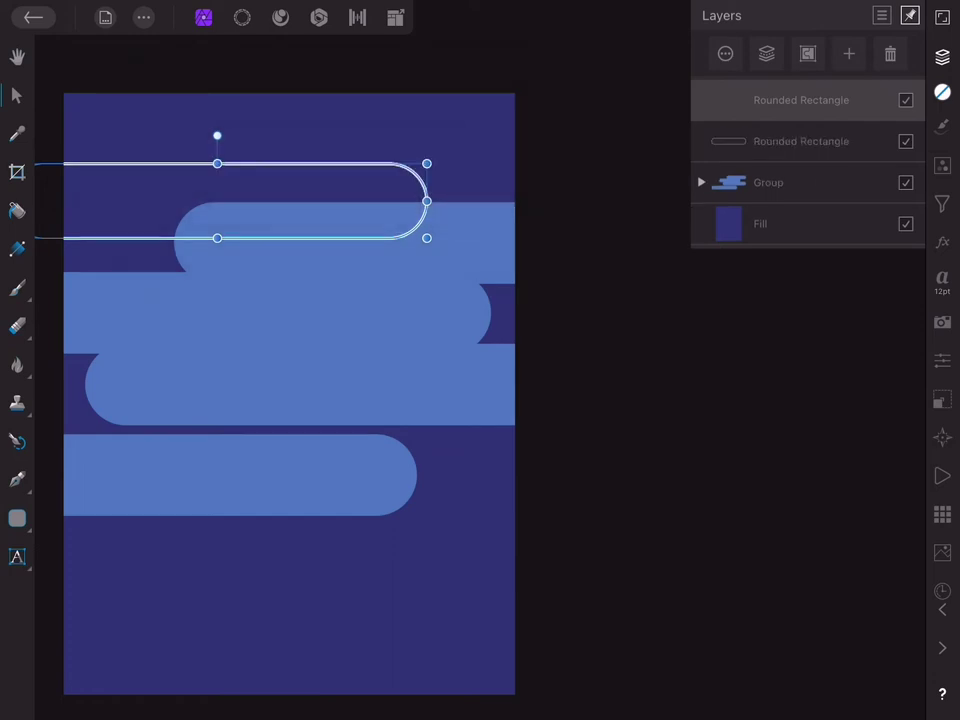
pyautogui.moveTo(300, 200)
pyautogui.mouseDown()
pyautogui.moveTo(475, 372)
pyautogui.moveTo(435, 349)
pyautogui.mouseUp()
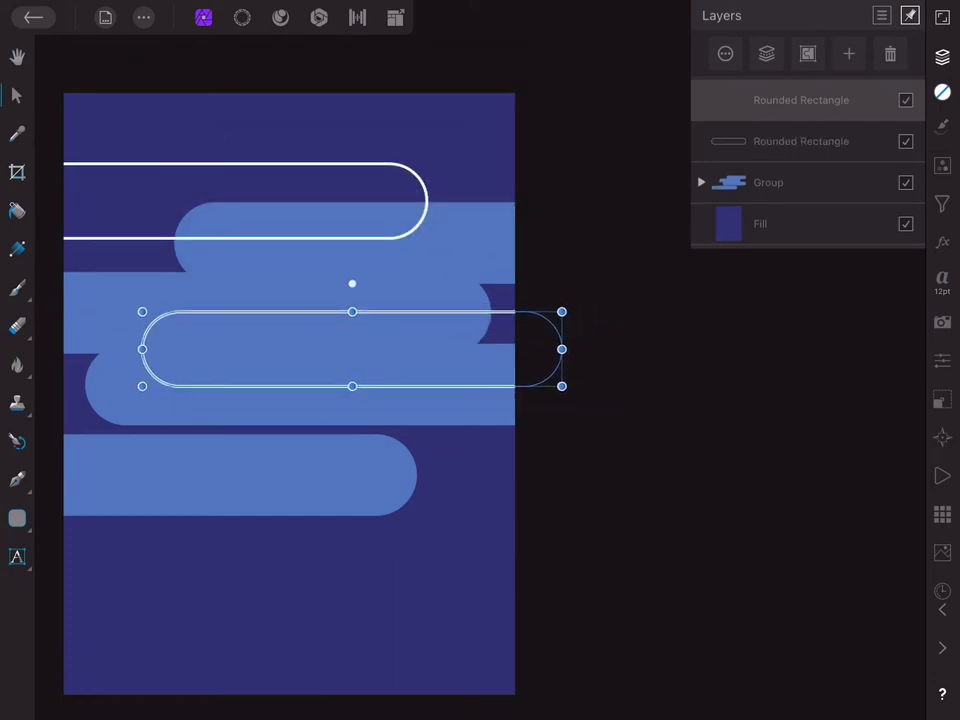
pyautogui.click(422, 345)
pyautogui.click(364, 302)
pyautogui.moveTo(487, 497)
pyautogui.mouseDown()
pyautogui.moveTo(313, 514)
pyautogui.moveTo(313, 522)
pyautogui.mouseUp()
pyautogui.moveTo(523, 522); pyautogui.dragTo(628, 523)
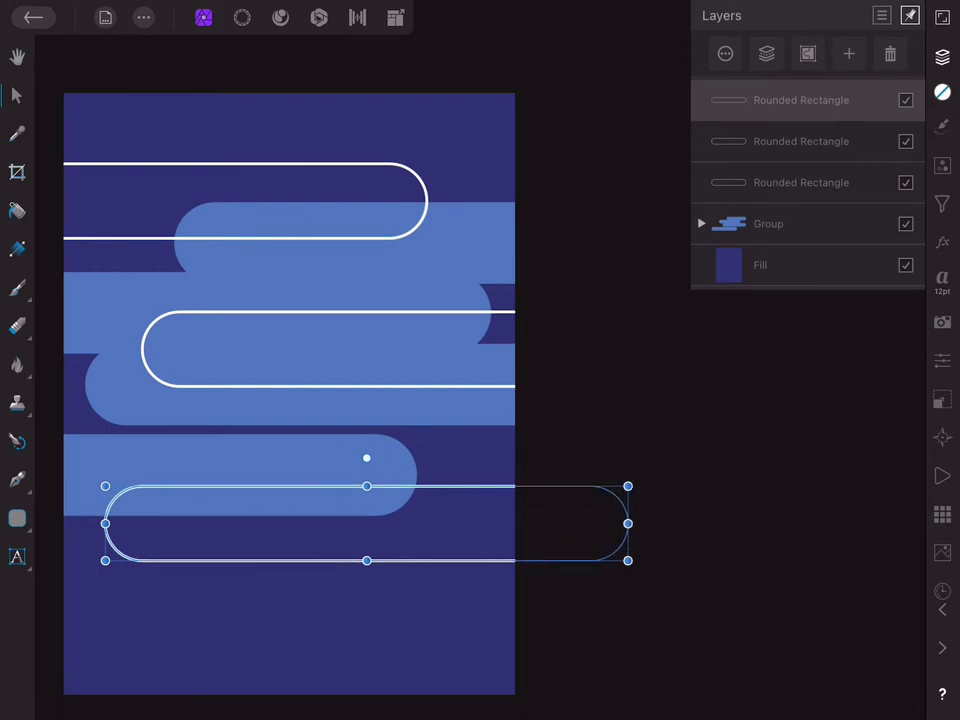
pyautogui.moveTo(366, 523)
pyautogui.mouseDown()
pyautogui.moveTo(355, 517)
pyautogui.moveTo(355, 536)
pyautogui.mouseUp()
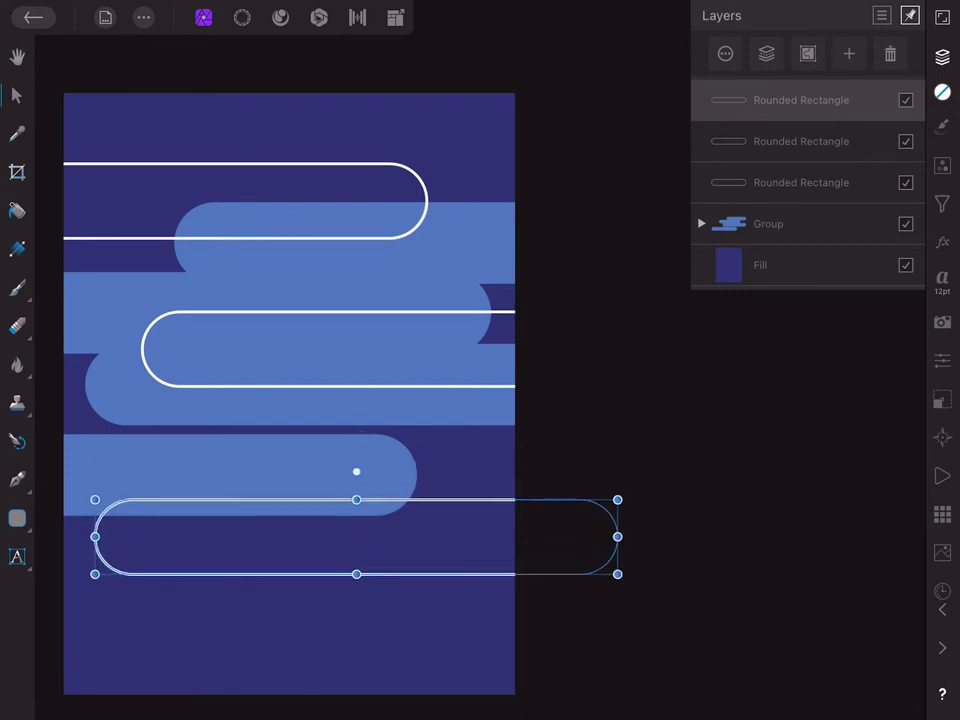
# - Raise the top outline slightly, then group the three outline layers with Cmd+G
pyautogui.click(760, 450)
pyautogui.click(300, 165)
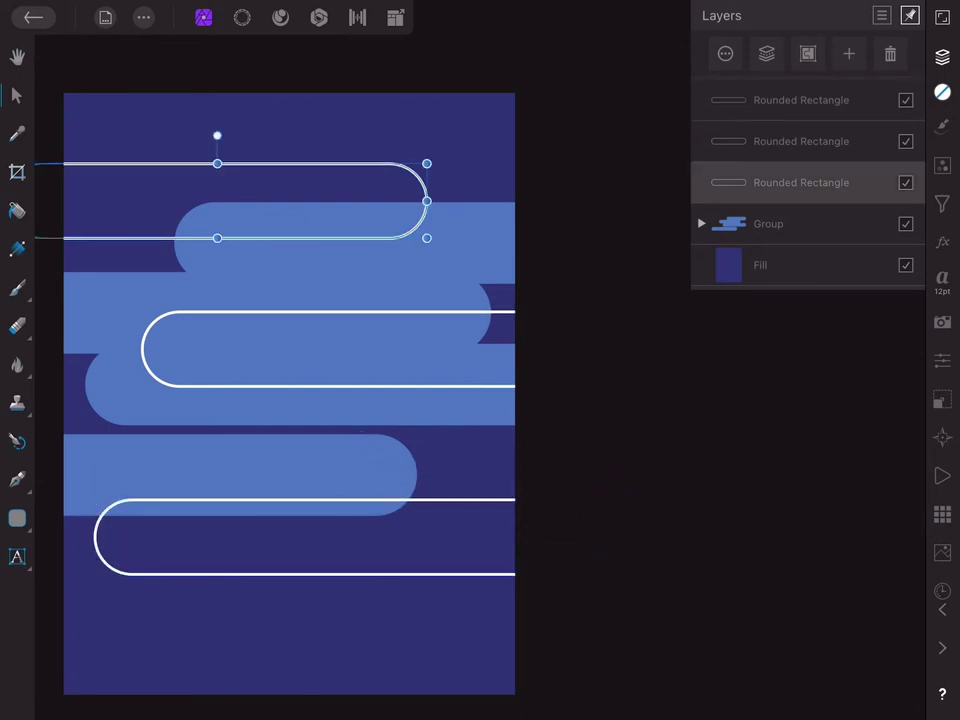
pyautogui.moveTo(300, 165)
pyautogui.mouseDown()
pyautogui.moveTo(310, 115)
pyautogui.moveTo(297, 141)
pyautogui.mouseUp()
pyautogui.click(606, 160)
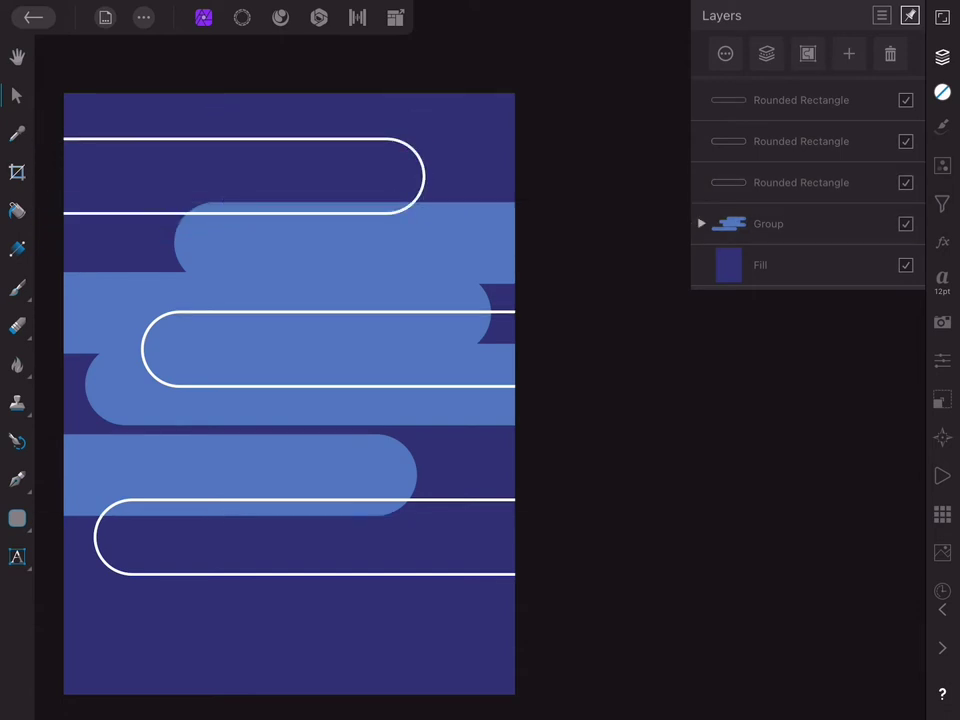
pyautogui.click(800, 100)
pyautogui.keyDown('shift'); pyautogui.click(800, 182); pyautogui.keyUp('shift')
pyautogui.hotkey('ctrl', 'g')
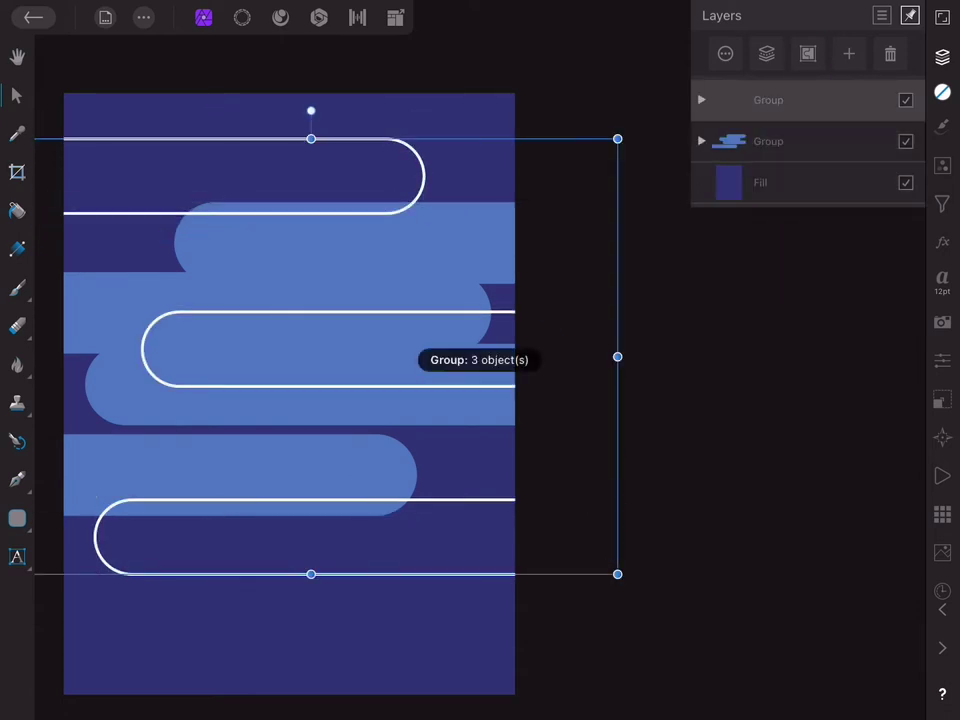
pyautogui.hotkey('ctrl', 'd')
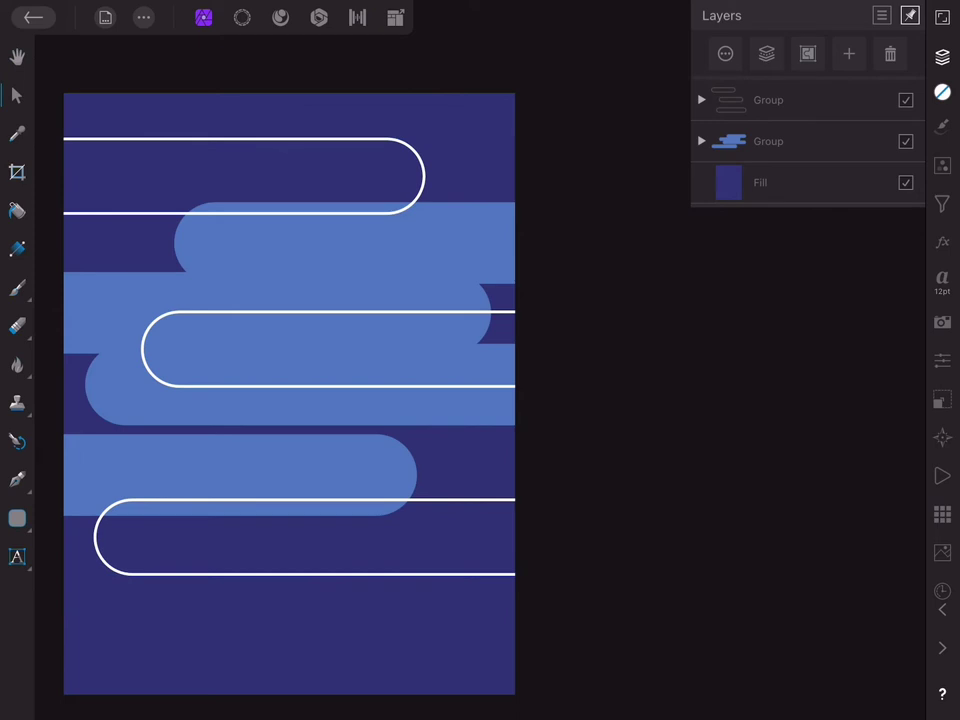
# - Set the Rounded Rectangle tool's fill colour to orange
pyautogui.click(17, 518)
pyautogui.click(942, 91)
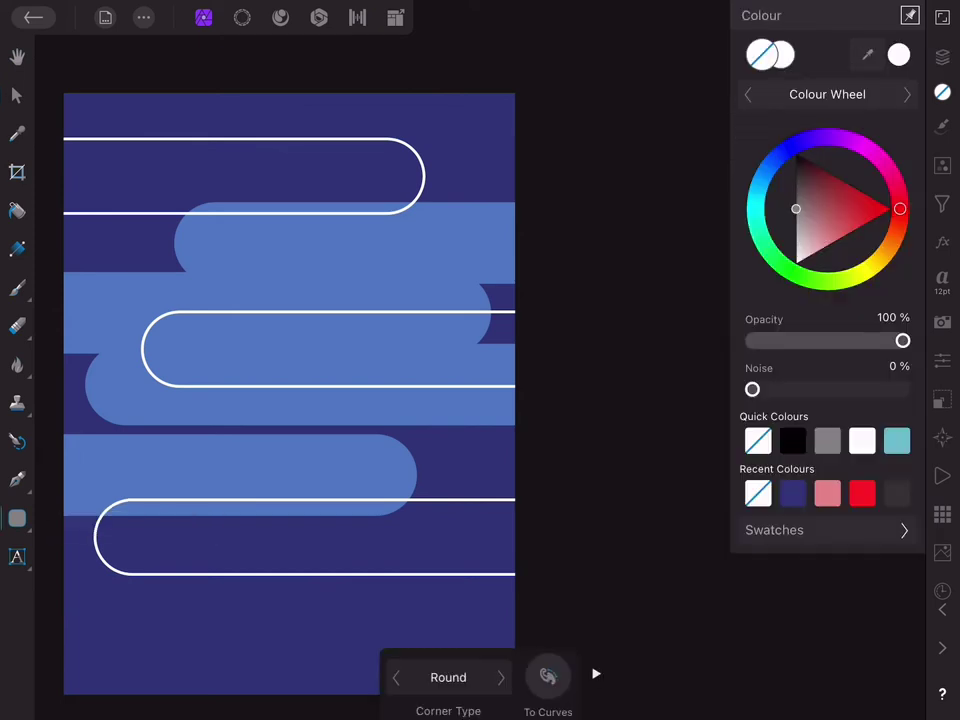
pyautogui.click(782, 54)
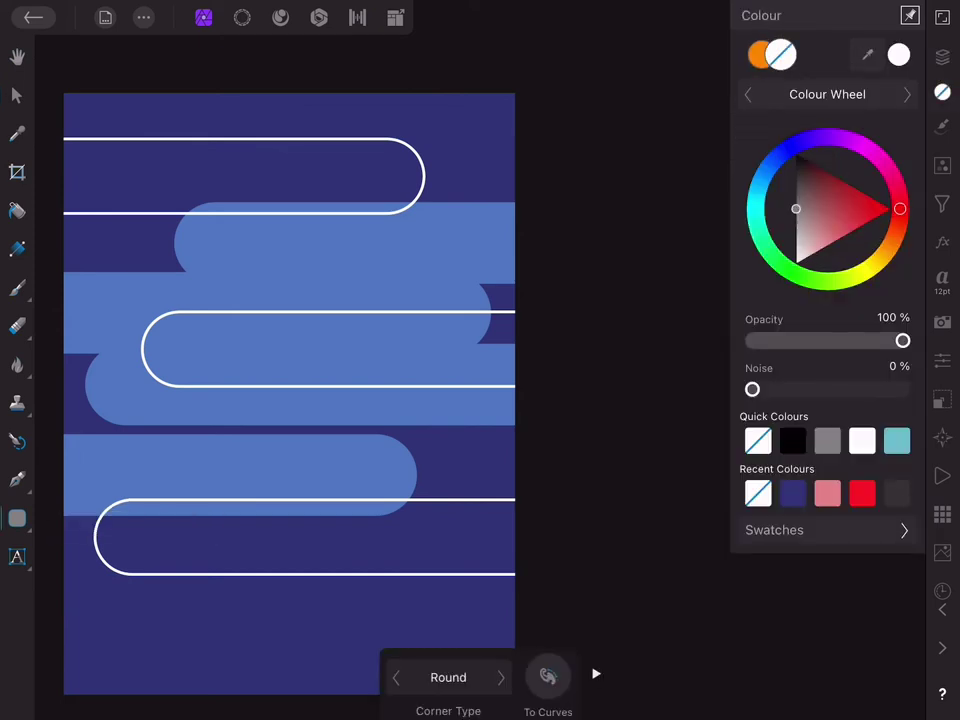
pyautogui.click(942, 91)
pyautogui.click(942, 56)
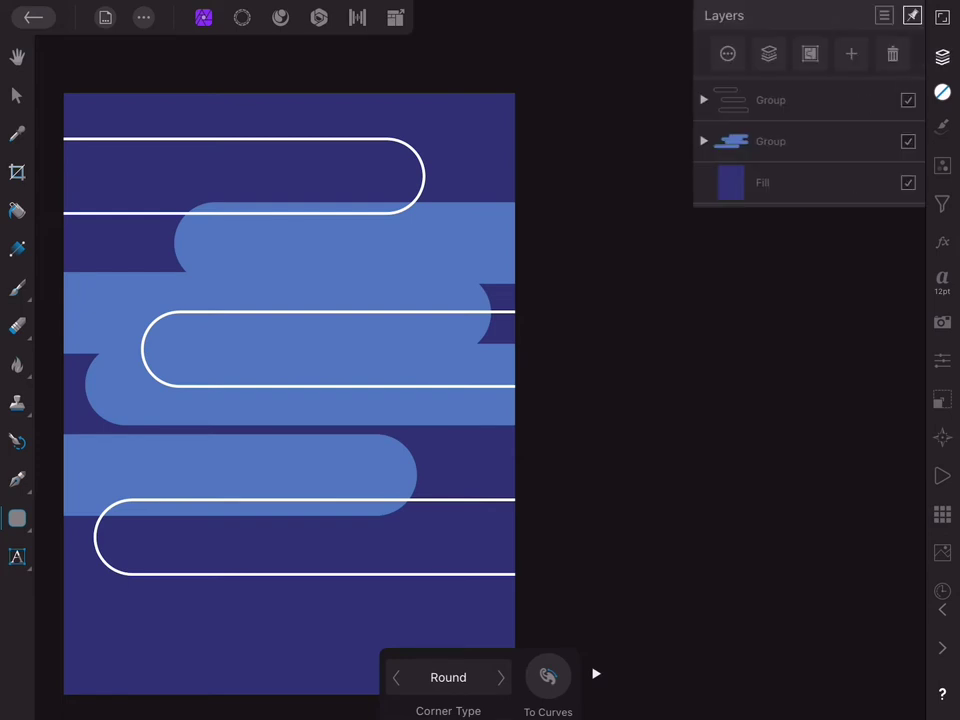
# - Draw a thin orange bar over the upper-left blue pill
pyautogui.moveTo(101, 266); pyautogui.dragTo(275, 281)
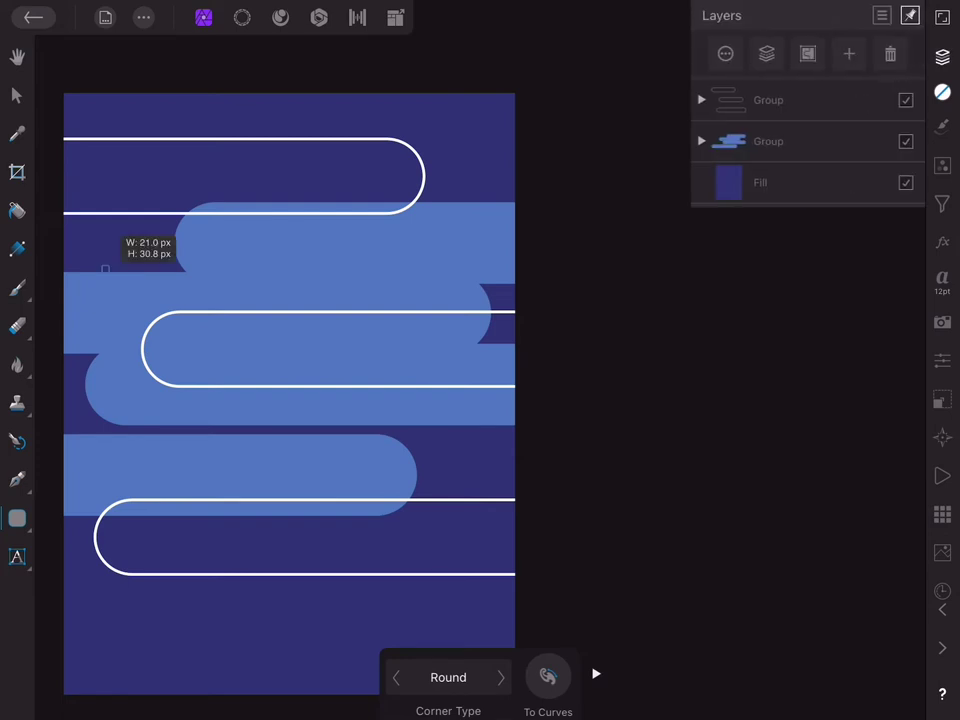
pyautogui.scroll(5, 188, 273)
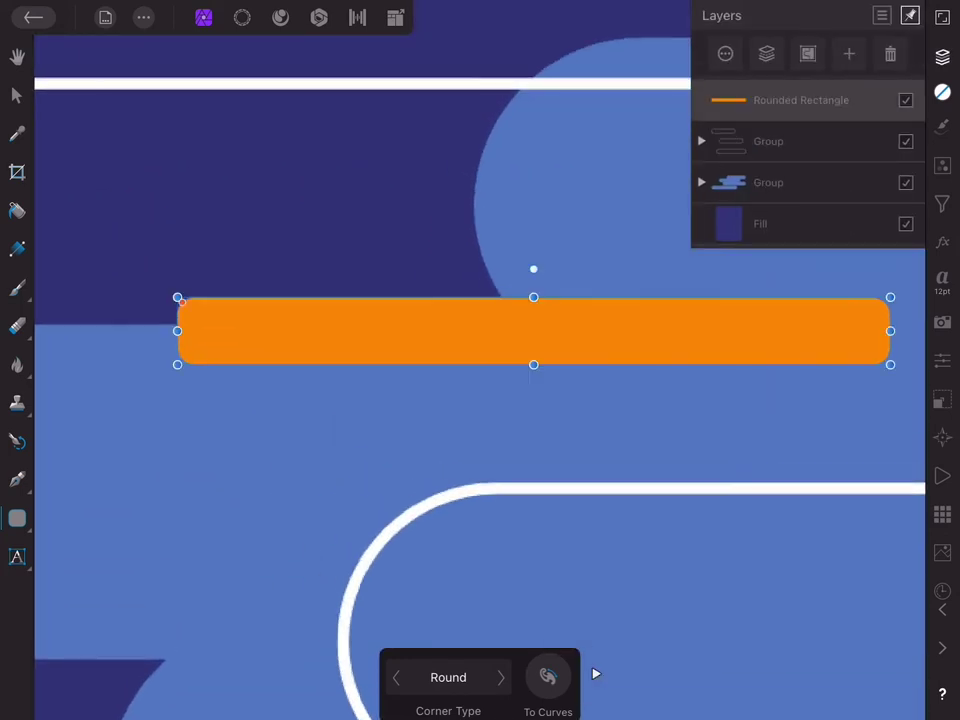
pyautogui.press('Escape')
pyautogui.scroll(-5, 290, 330)
pyautogui.scroll(-2, 340, 370)
pyautogui.scroll(-1, 340, 370)
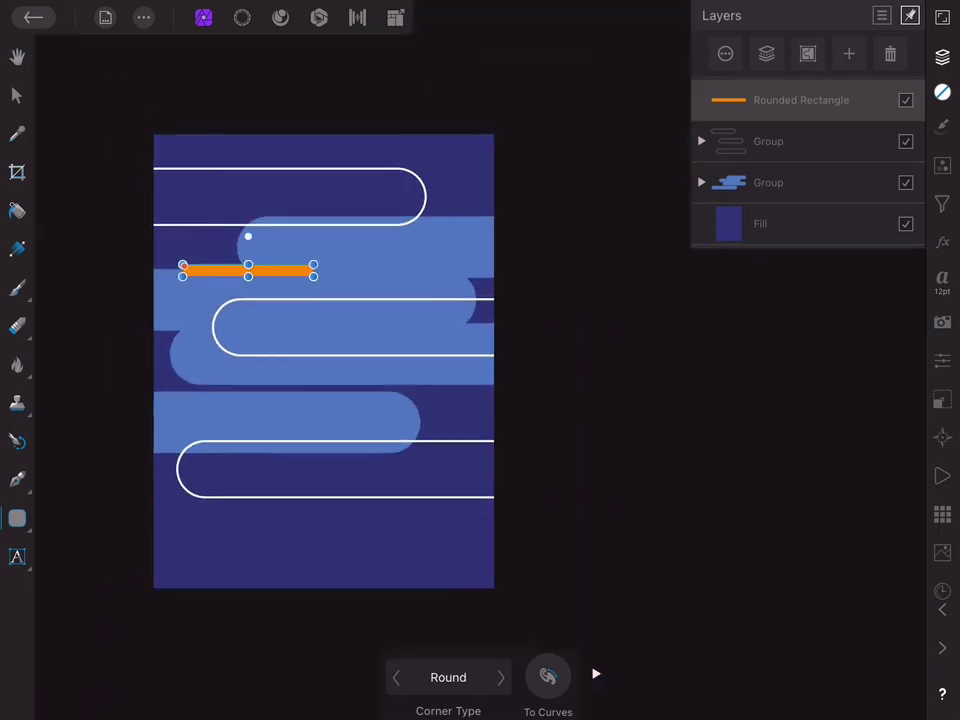
# - Draw a second thin orange bar lower right and round its corners
pyautogui.moveTo(236, 378); pyautogui.dragTo(390, 392)
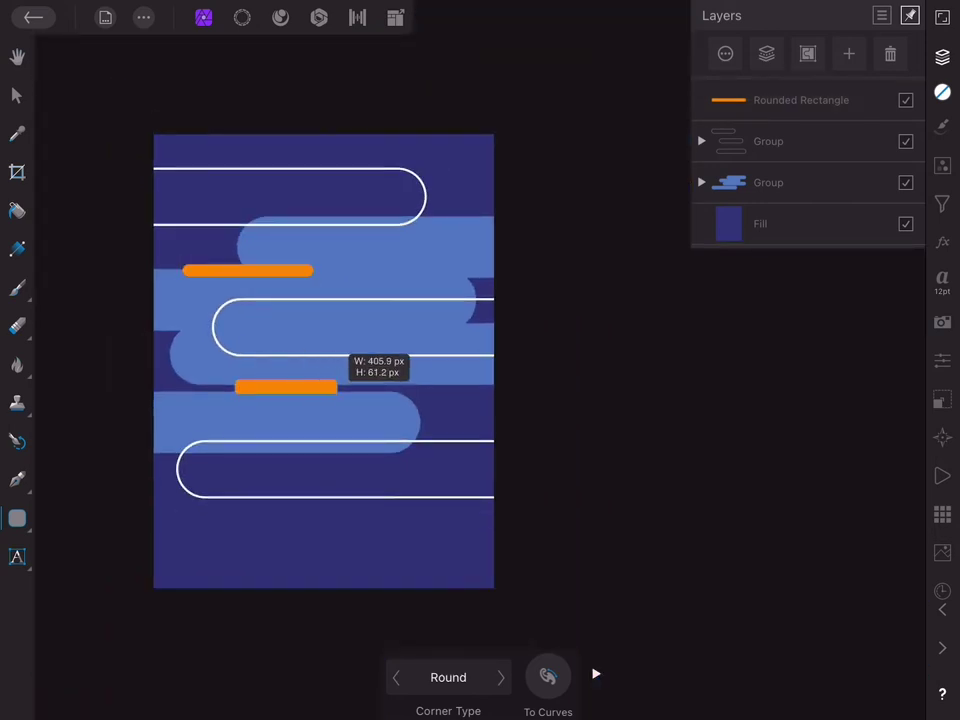
pyautogui.scroll(5, 312, 385)
pyautogui.scroll(-3, 596, 674)
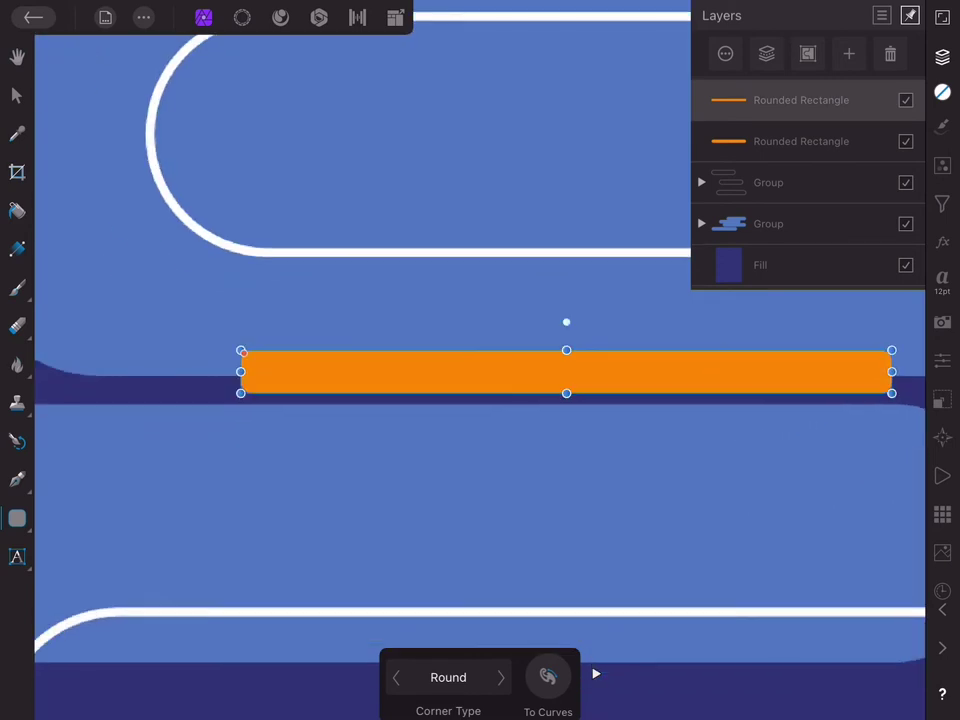
pyautogui.moveTo(242, 350)
pyautogui.mouseDown()
pyautogui.moveTo(426, 392)
pyautogui.moveTo(400, 405)
pyautogui.mouseUp()
pyautogui.hscroll(3, 596, 674)
pyautogui.scroll(2, 596, 674)
pyautogui.scroll(-3, 436, 470)
pyautogui.scroll(-2, 320, 400)
pyautogui.click(600, 76)
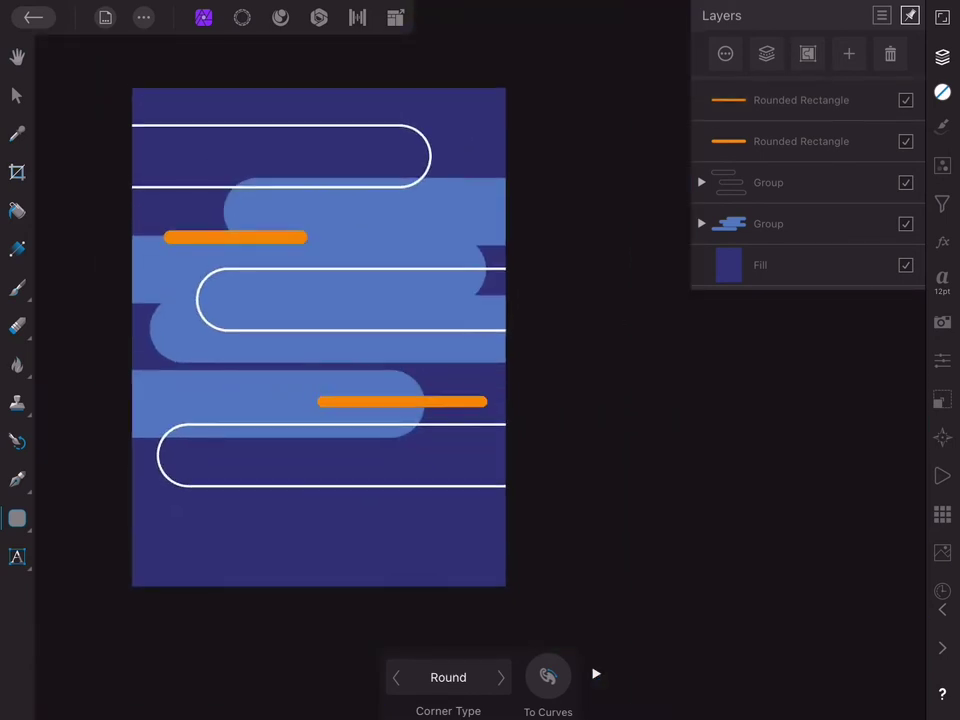
# - Undo the radius change, select the four pills inside the blue Group, and show Layer FX
pyautogui.hotkey('ctrl', 'z')
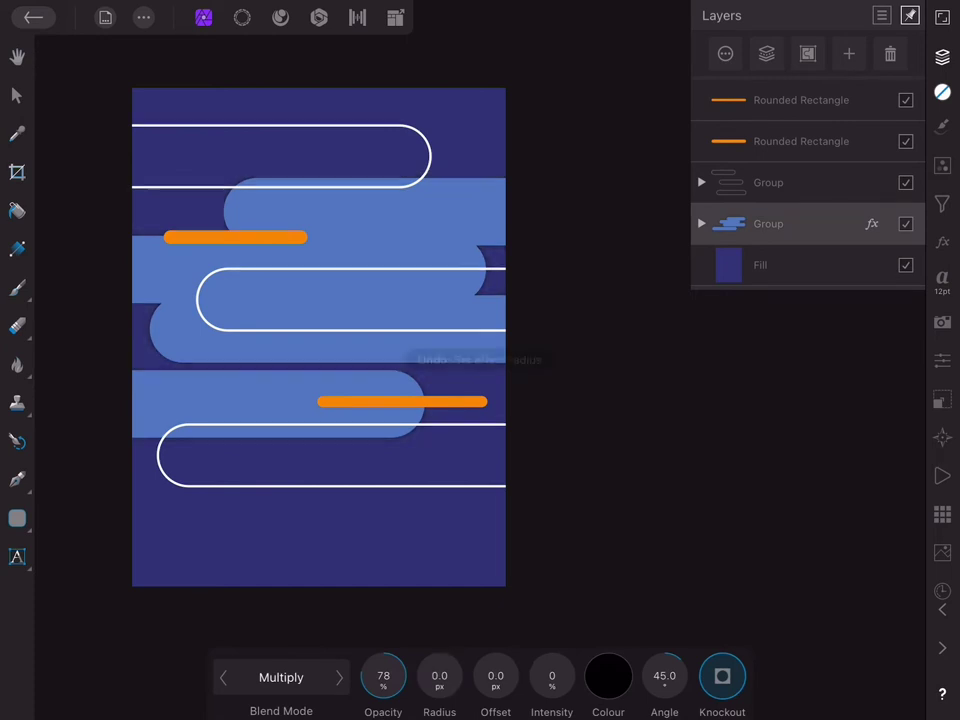
pyautogui.click(701, 223)
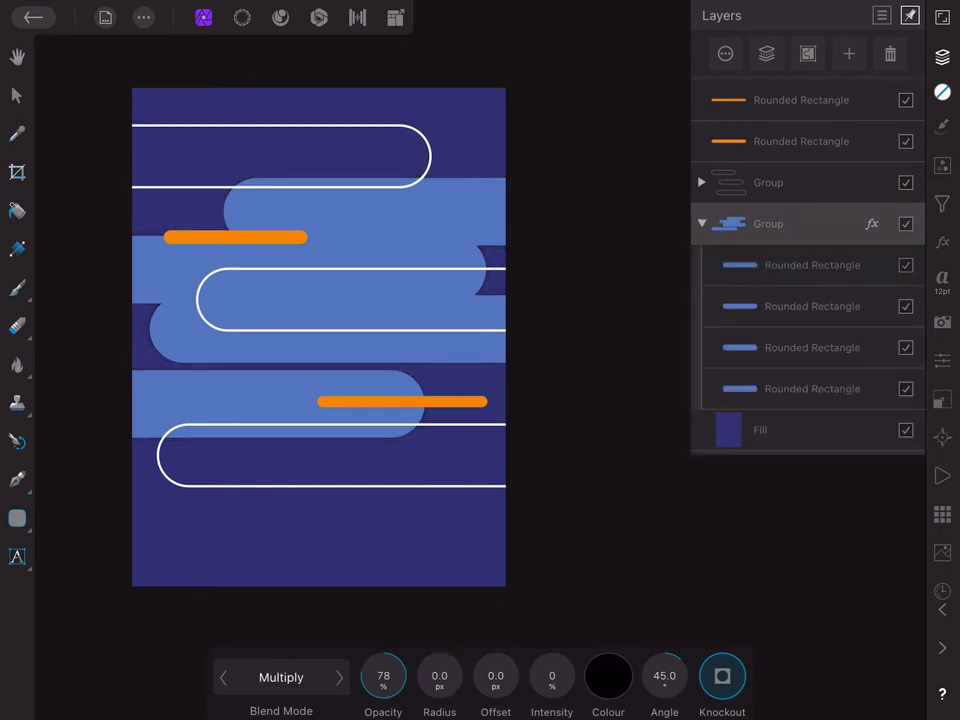
pyautogui.click(812, 265)
pyautogui.click(812, 306)
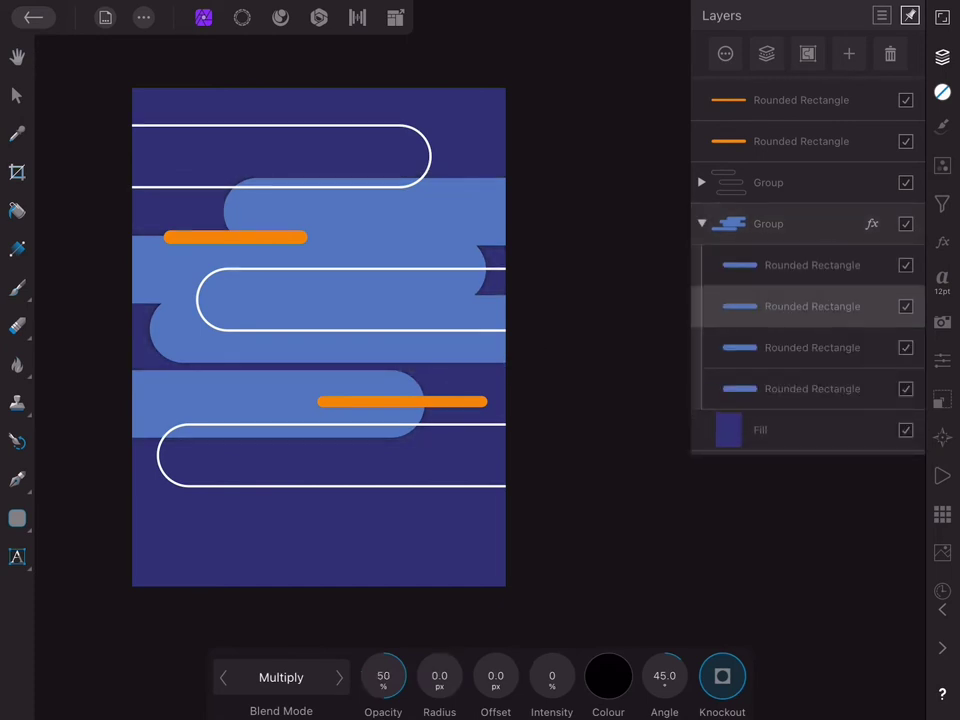
pyautogui.keyDown('ctrl'); pyautogui.click(812, 347); pyautogui.keyUp('ctrl')
pyautogui.keyDown('ctrl'); pyautogui.click(812, 265); pyautogui.keyUp('ctrl')
pyautogui.keyDown('ctrl'); pyautogui.click(812, 388); pyautogui.keyUp('ctrl')
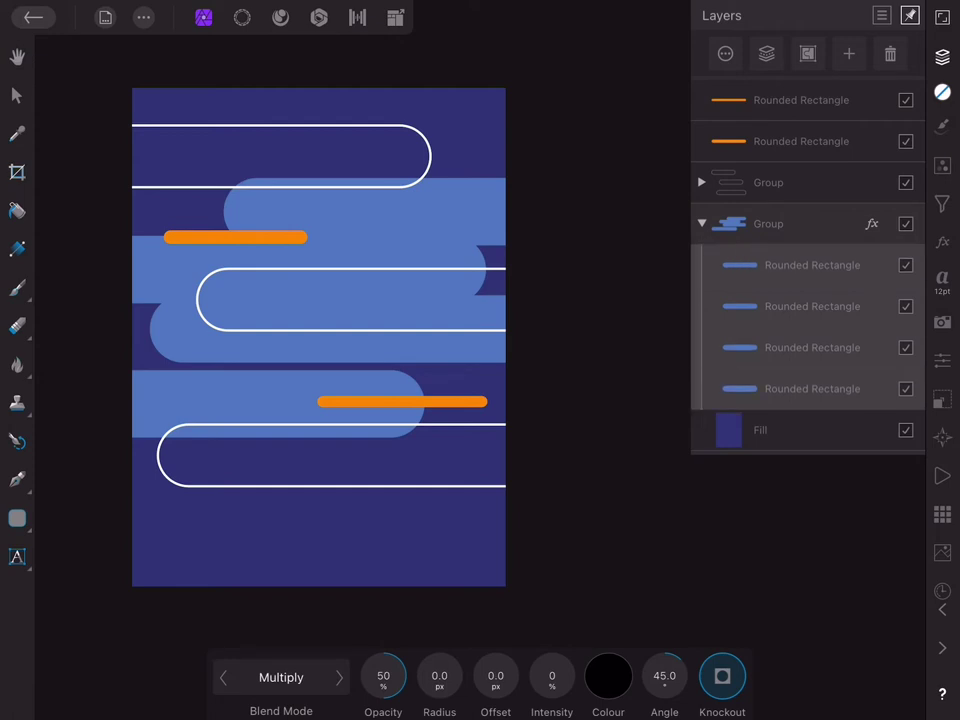
pyautogui.click(942, 242)
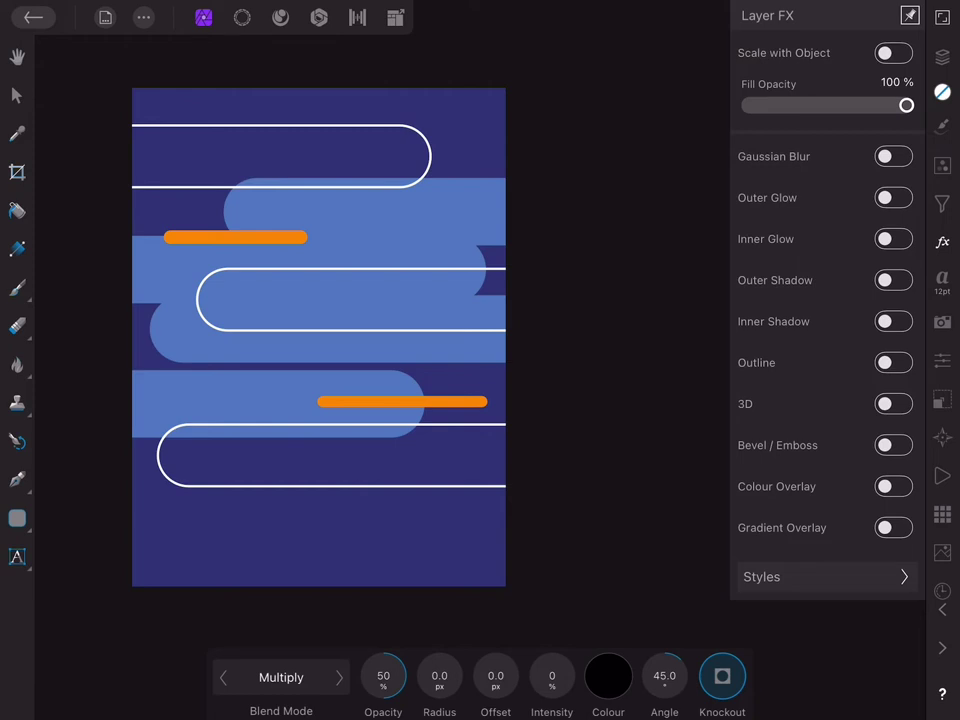
# - Enable Outer Shadow at 41% opacity and 63.5 px radius, then collapse the pill group
pyautogui.click(893, 280)
pyautogui.moveTo(383, 676)
pyautogui.mouseDown()
pyautogui.moveTo(520, 676)
pyautogui.moveTo(450, 676)
pyautogui.mouseUp()
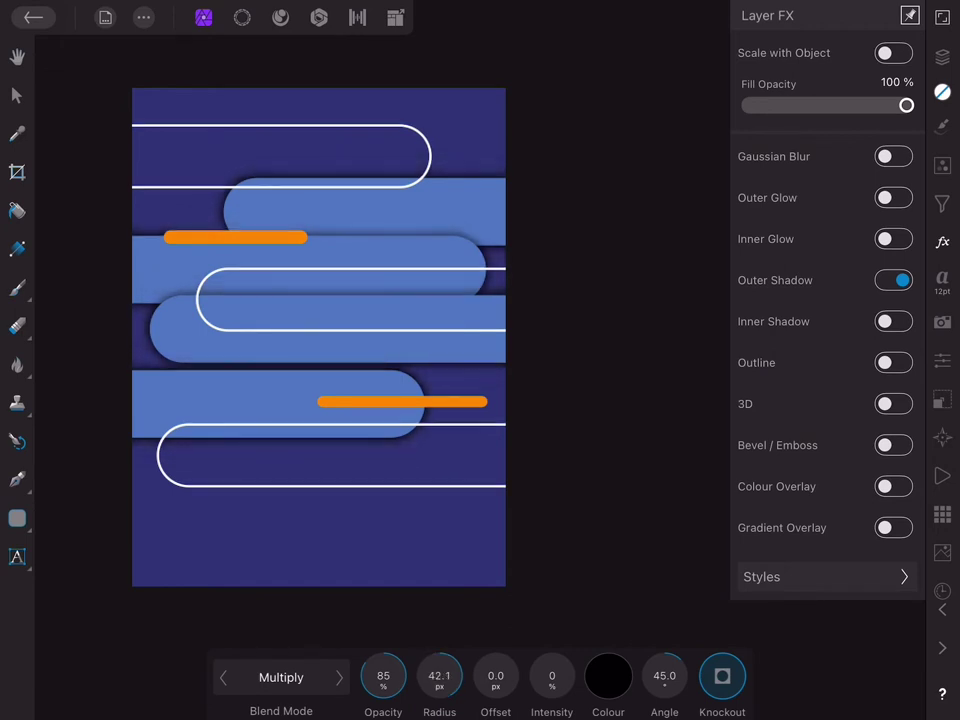
pyautogui.moveTo(383, 676); pyautogui.dragTo(339, 676)
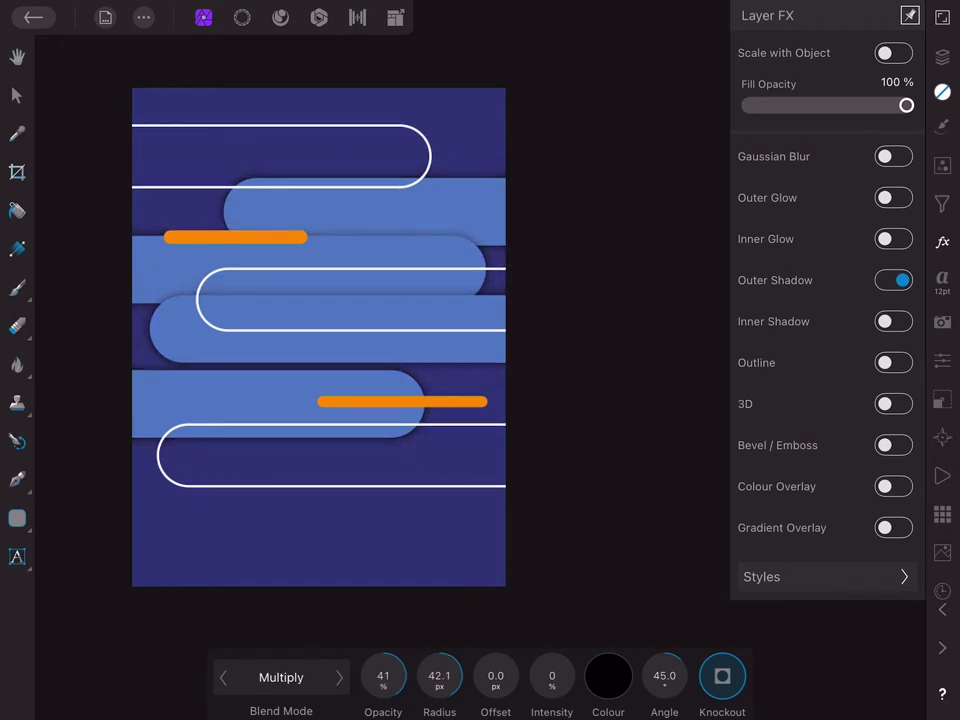
pyautogui.moveTo(439, 676)
pyautogui.mouseDown()
pyautogui.moveTo(460, 676)
pyautogui.moveTo(450, 676)
pyautogui.mouseUp()
pyautogui.click(942, 57)
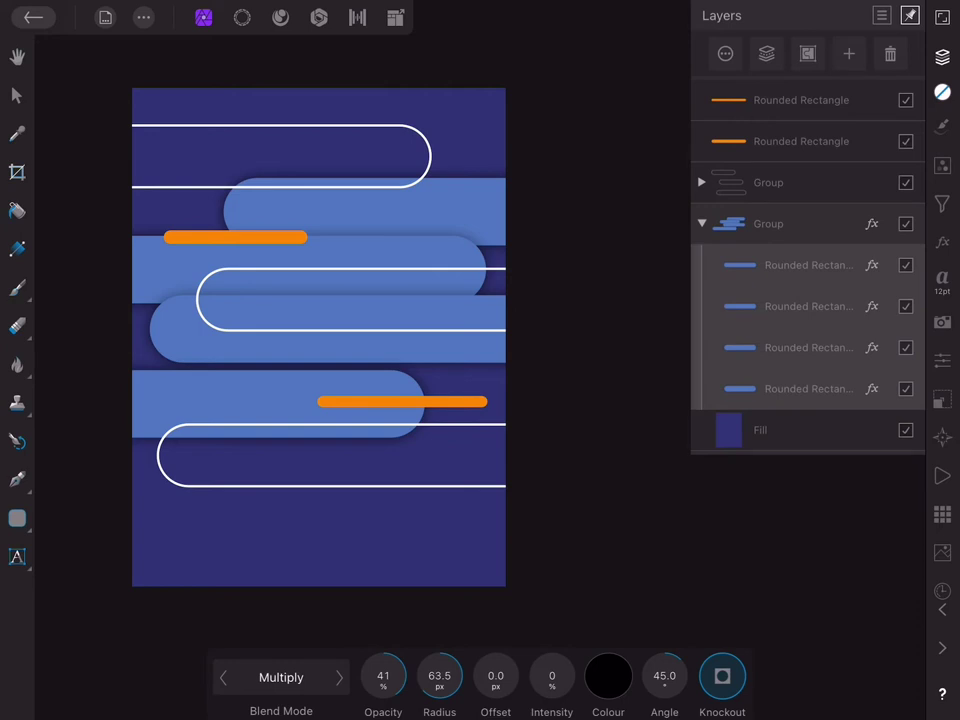
pyautogui.click(702, 223)
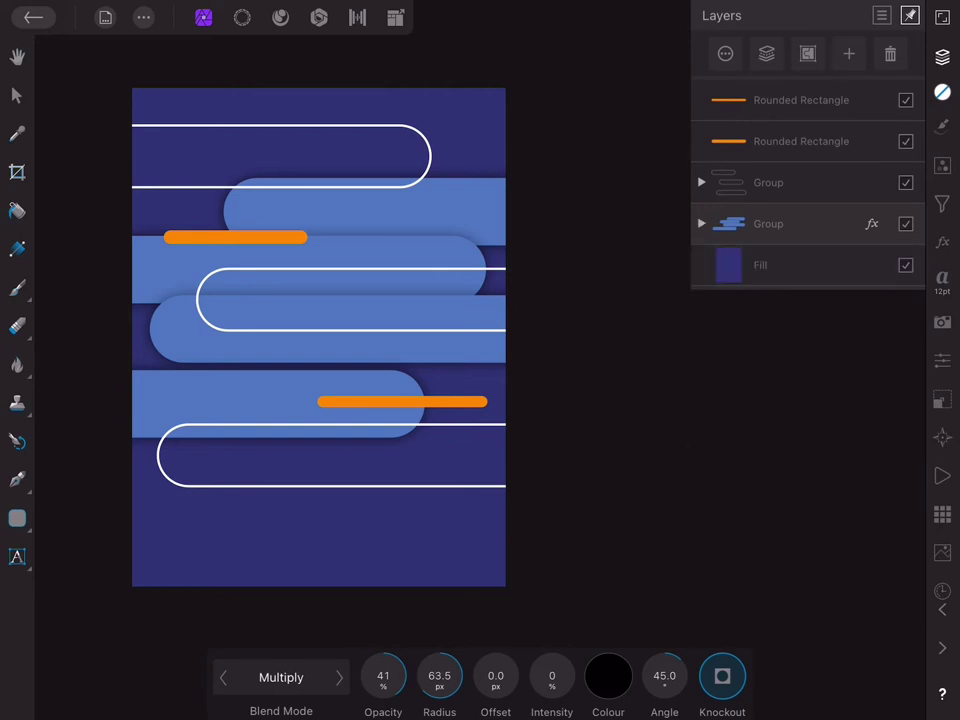
# - Drag the grey adidas T-shirt photo from Photos onto the poster and delete its mask
pyautogui.click(16, 95)
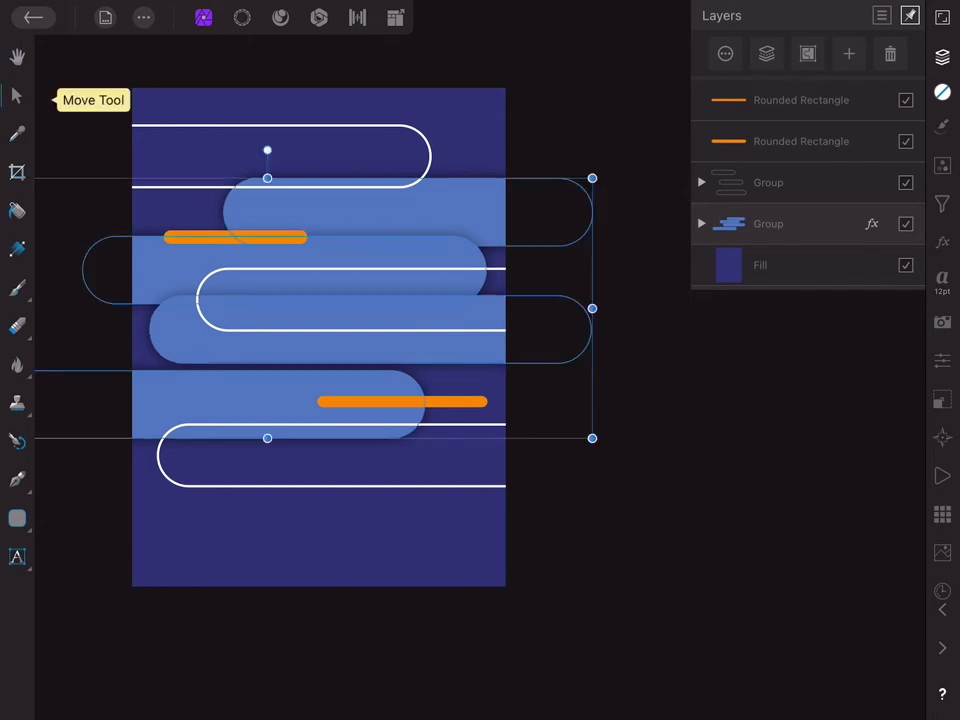
pyautogui.moveTo(480, 715); pyautogui.dragTo(480, 600)
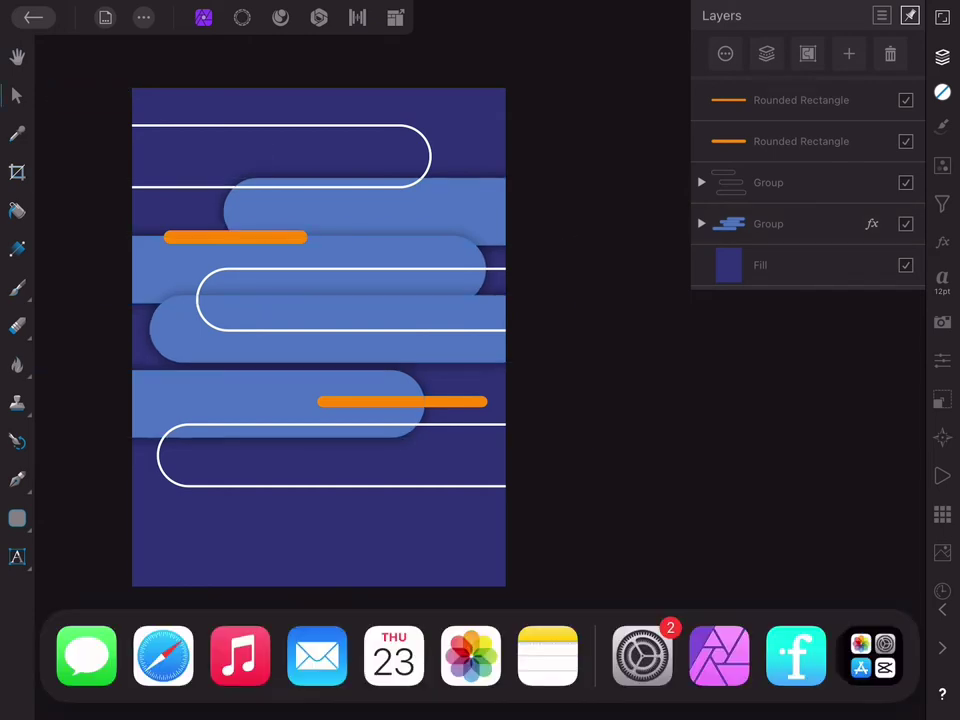
pyautogui.moveTo(469, 656); pyautogui.dragTo(780, 380)
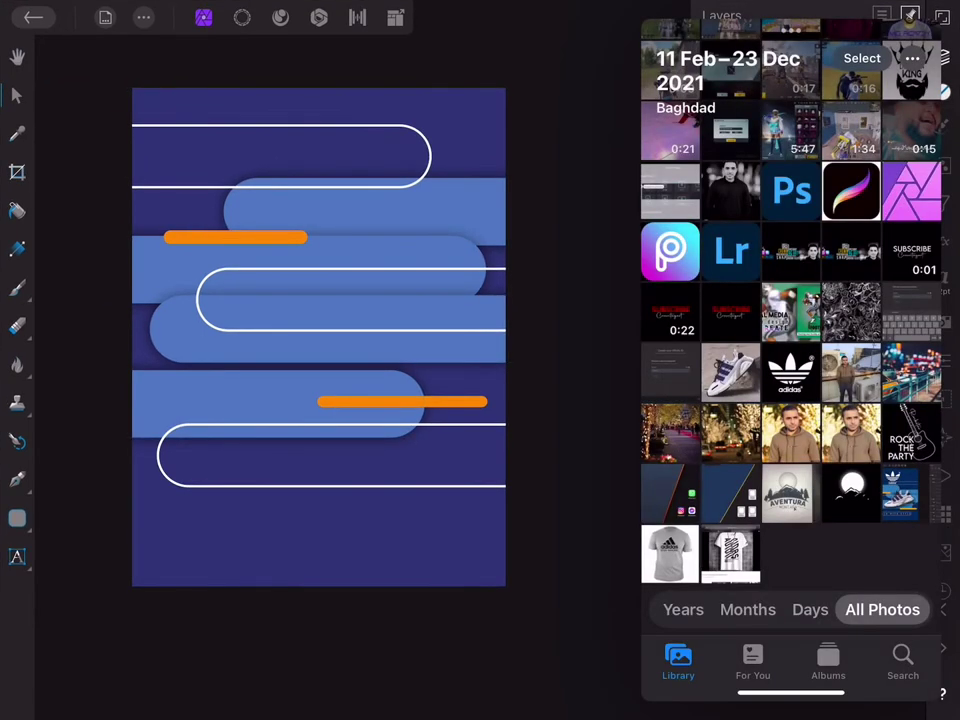
pyautogui.scroll(-2, 790, 300)
pyautogui.moveTo(669, 461); pyautogui.dragTo(330, 480)
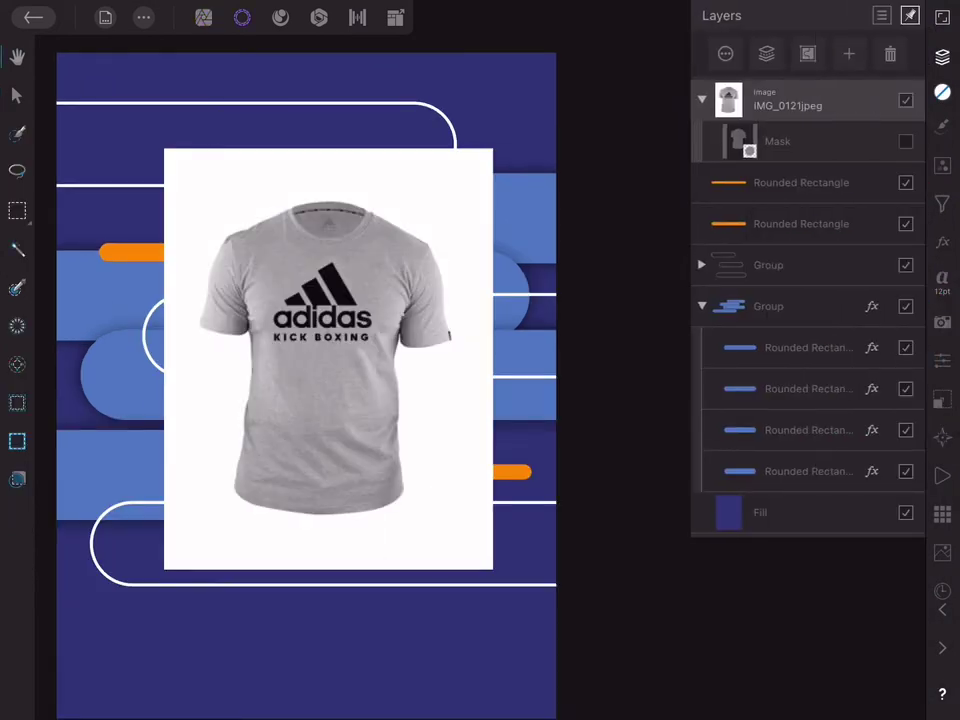
pyautogui.click(890, 53)
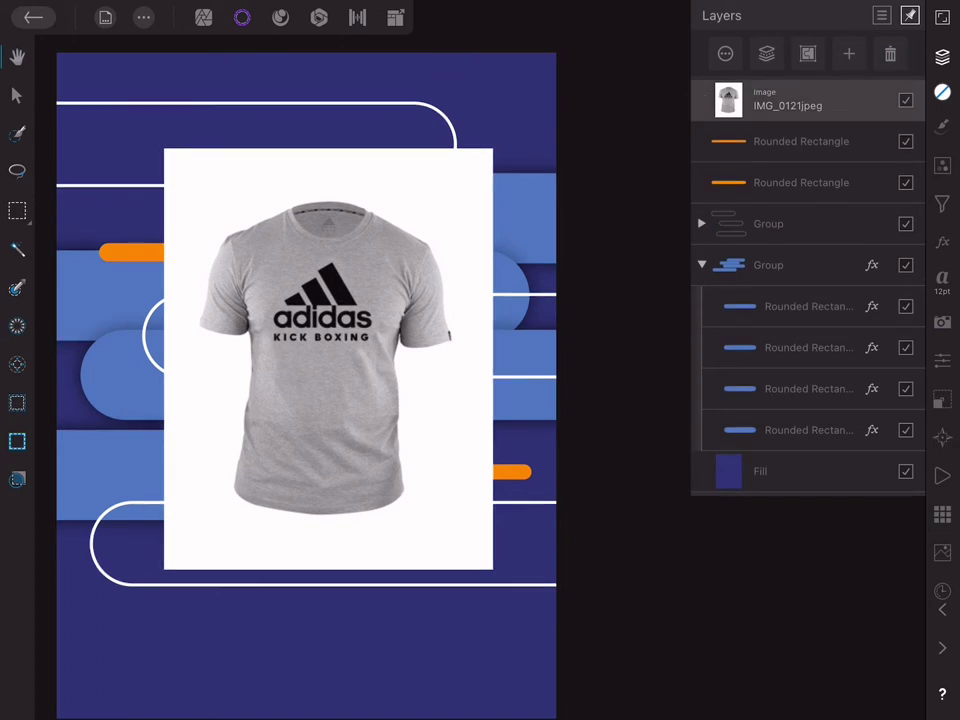
# - Paint a selection over the whole shirt with the Selection Brush
pyautogui.click(942, 57)
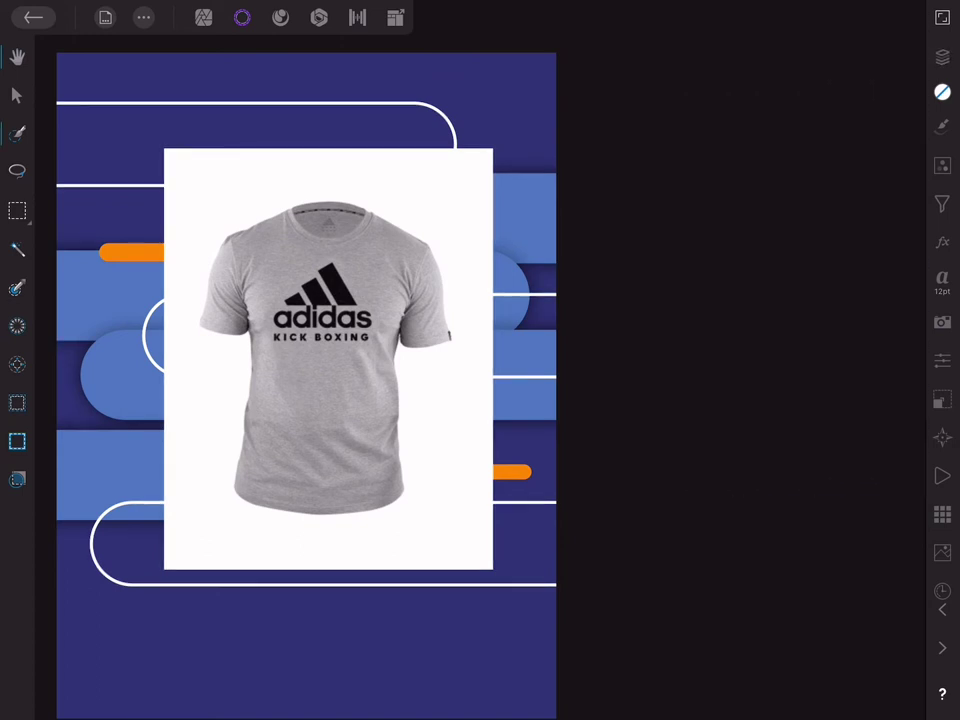
pyautogui.click(17, 133)
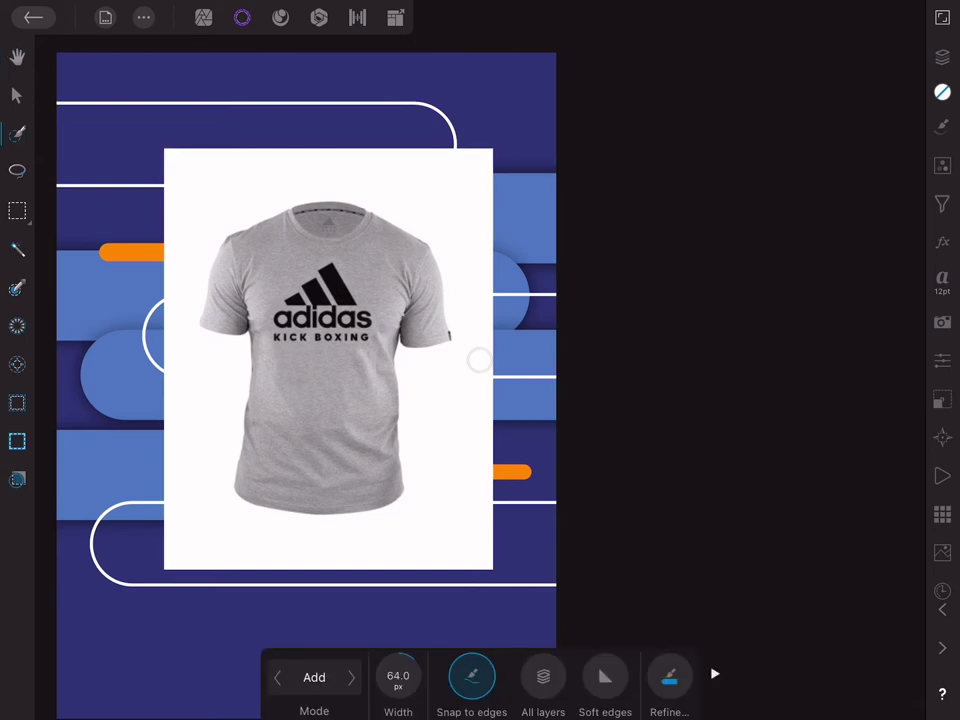
pyautogui.scroll(5, 363, 338)
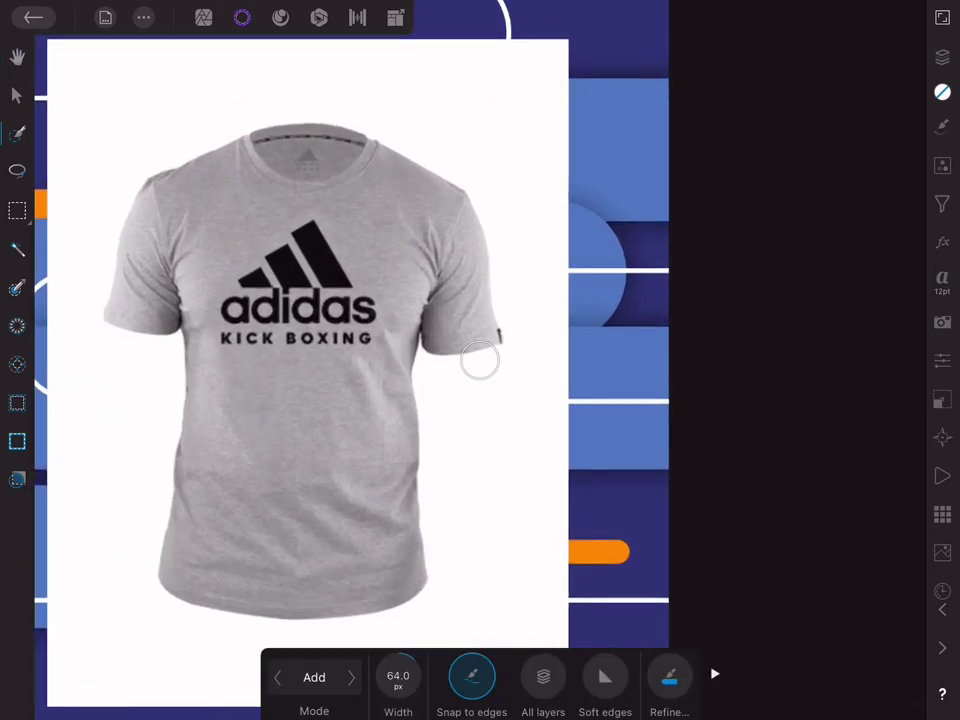
pyautogui.moveTo(395, 215)
pyautogui.mouseDown()
pyautogui.moveTo(380, 195)
pyautogui.moveTo(135, 225)
pyautogui.moveTo(200, 305)
pyautogui.moveTo(460, 235)
pyautogui.moveTo(490, 335)
pyautogui.mouseUp()
pyautogui.moveTo(330, 320)
pyautogui.mouseDown()
pyautogui.moveTo(335, 390)
pyautogui.moveTo(320, 470)
pyautogui.moveTo(410, 455)
pyautogui.mouseUp()
pyautogui.moveTo(300, 335)
pyautogui.mouseDown()
pyautogui.moveTo(265, 500)
pyautogui.moveTo(405, 550)
pyautogui.mouseUp()
pyautogui.moveTo(375, 370); pyautogui.dragTo(380, 530)
pyautogui.moveTo(205, 360); pyautogui.dragTo(210, 560)
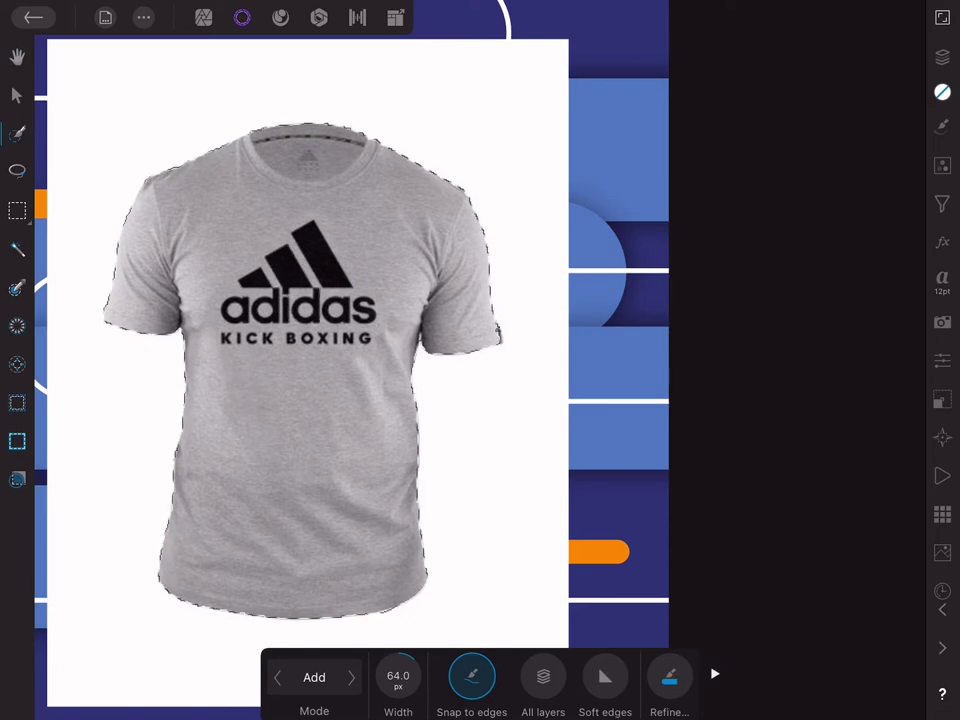
pyautogui.scroll(-5, 300, 350)
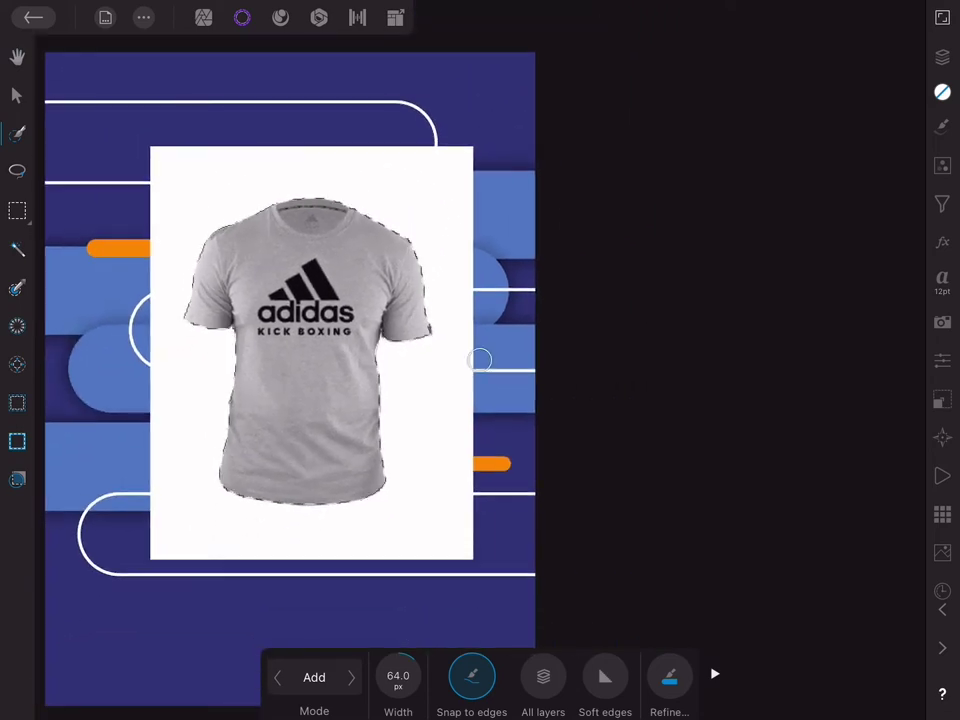
# - Refine the shirt selection and apply it with output set to New layer
pyautogui.click(669, 678)
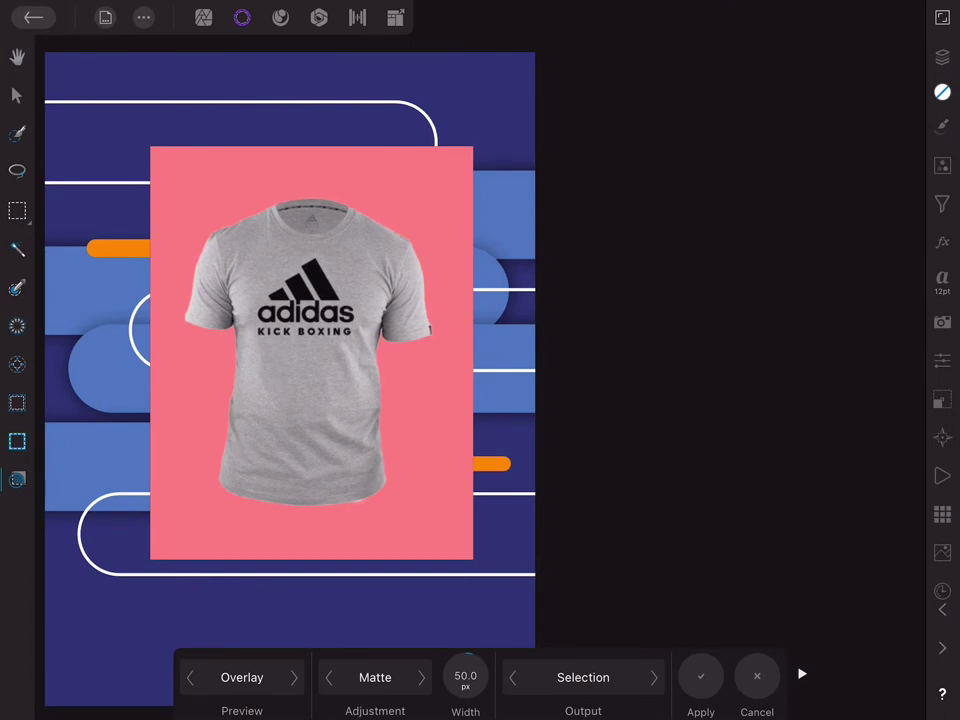
pyautogui.click(654, 677)
pyautogui.click(654, 677)
pyautogui.click(701, 677)
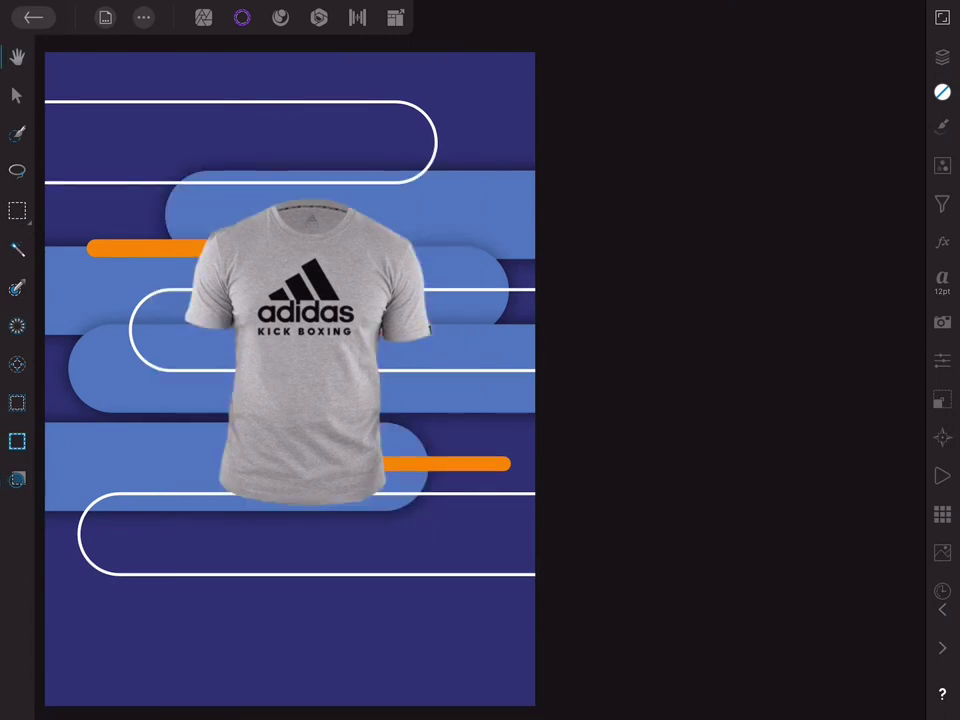
pyautogui.click(942, 56)
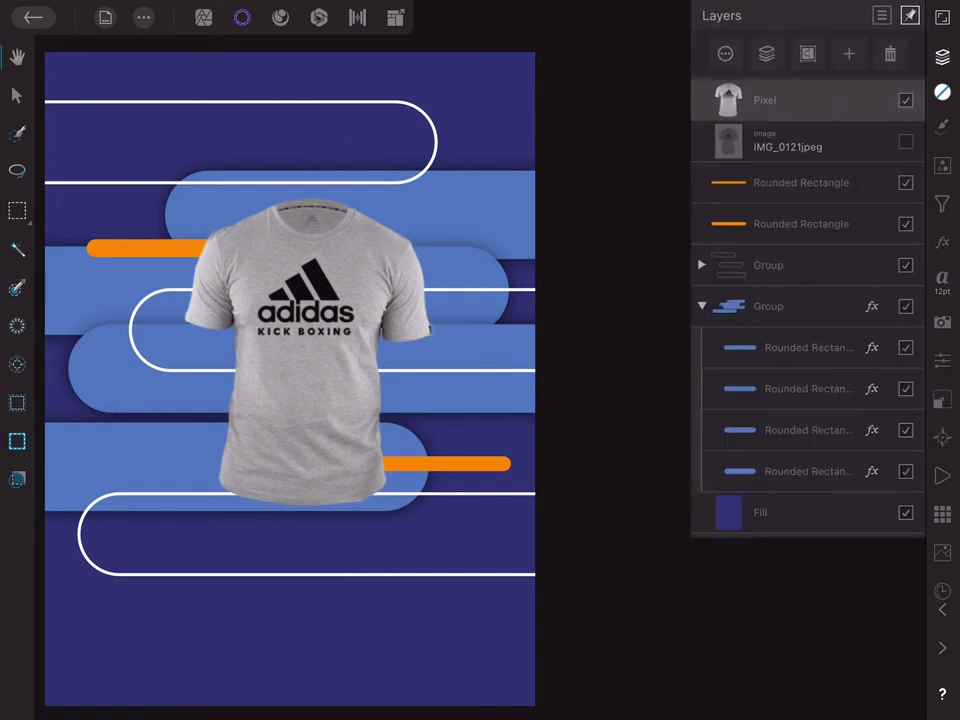
# - Duplicate the cut-out shirt layer in the Photo persona
pyautogui.click(942, 56)
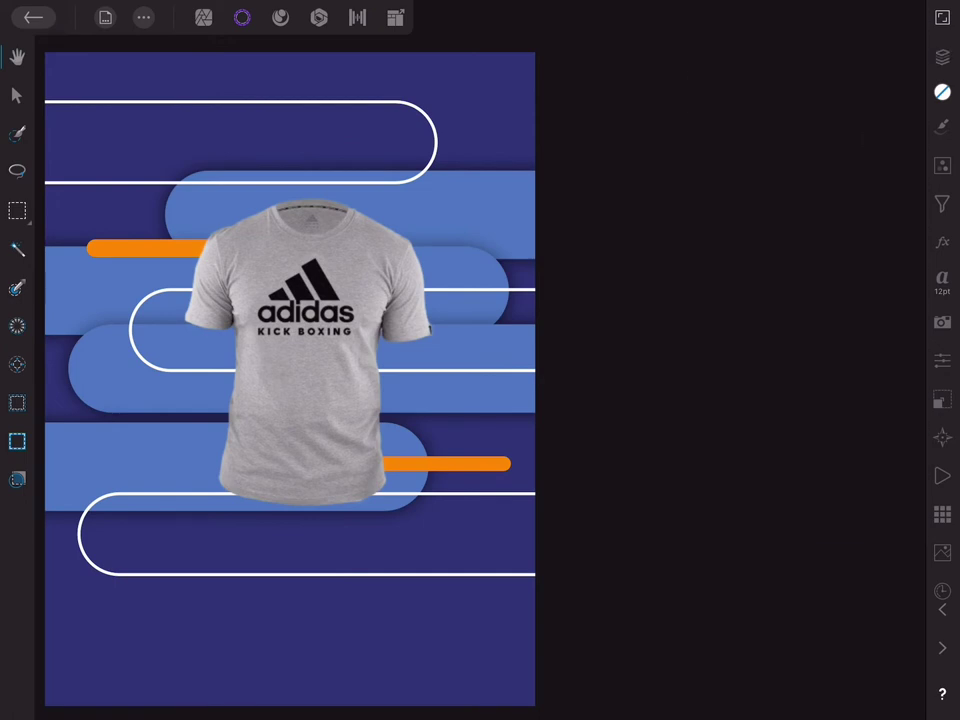
pyautogui.scroll(-2, 300, 380)
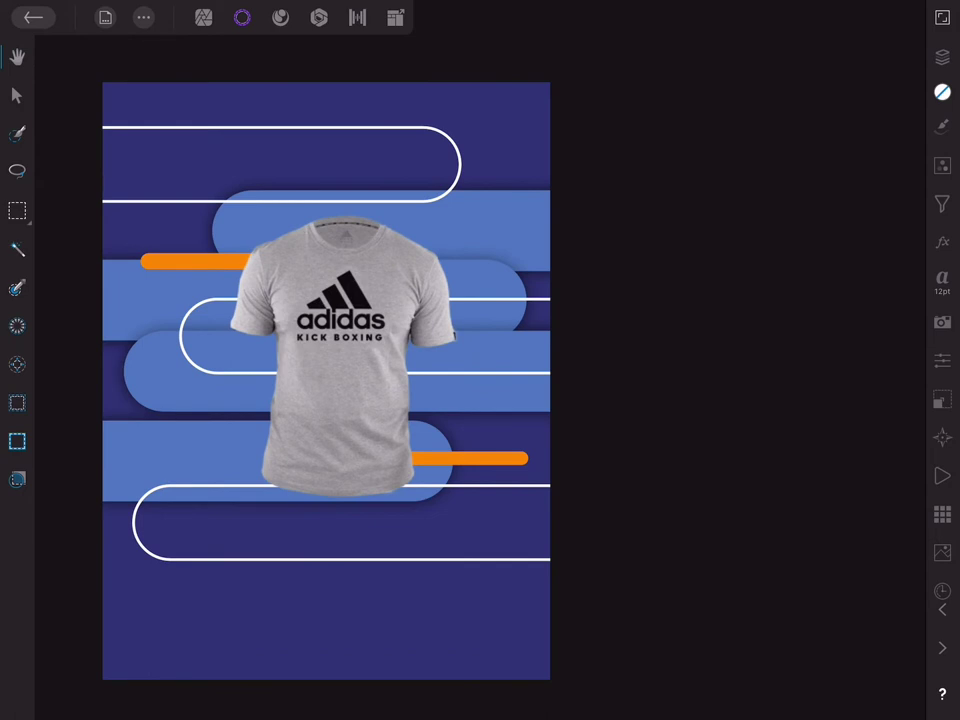
pyautogui.click(203, 17)
pyautogui.click(356, 392)
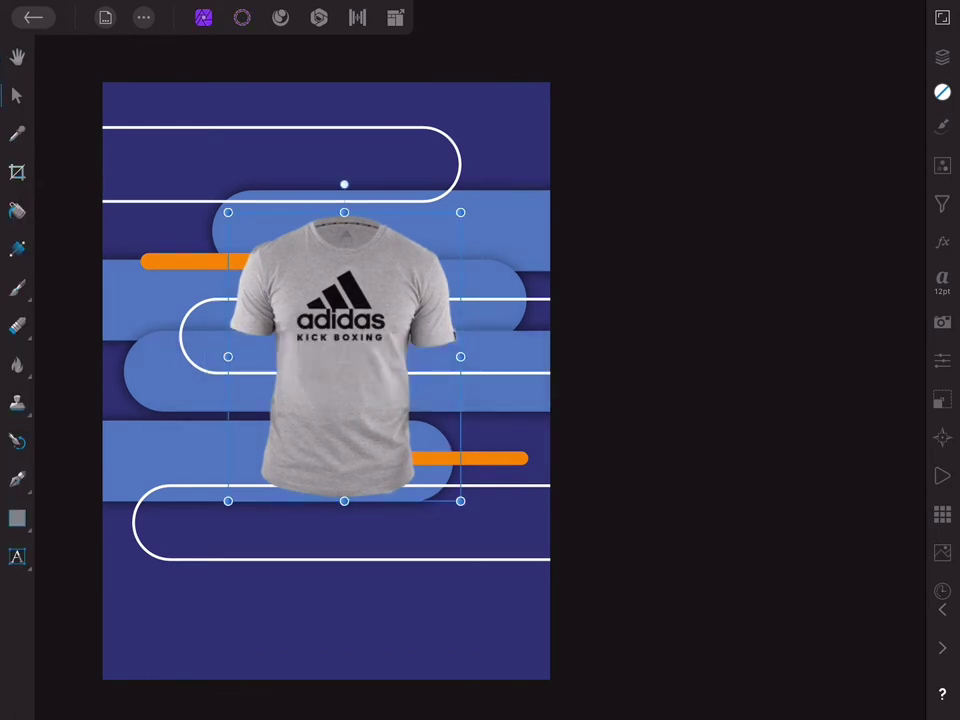
pyautogui.click(379, 385)
pyautogui.click(942, 56)
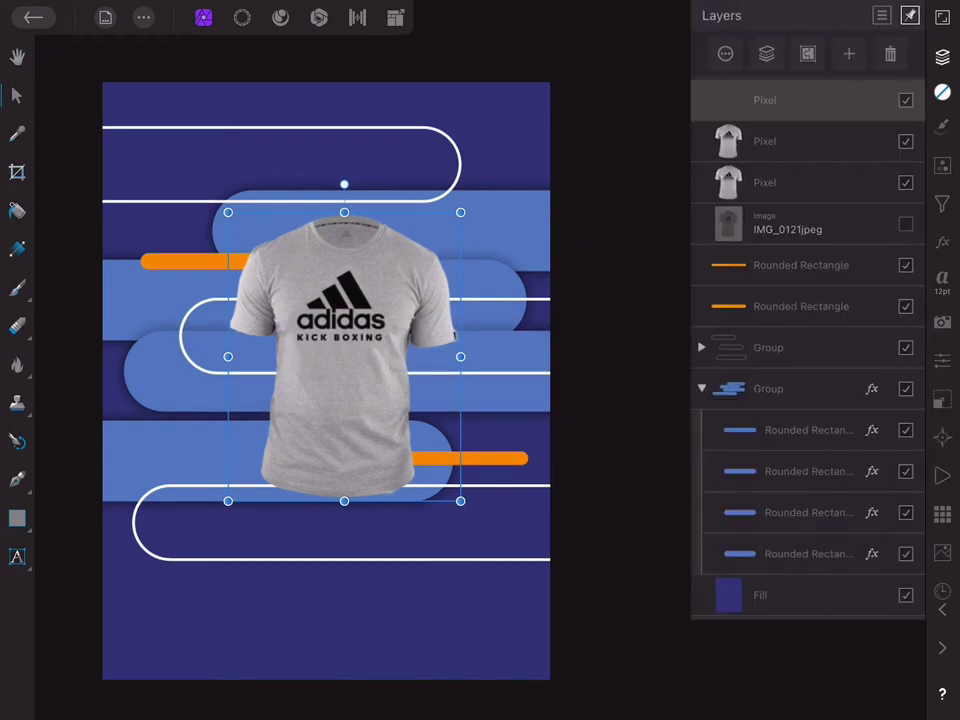
pyautogui.click(373, 380)
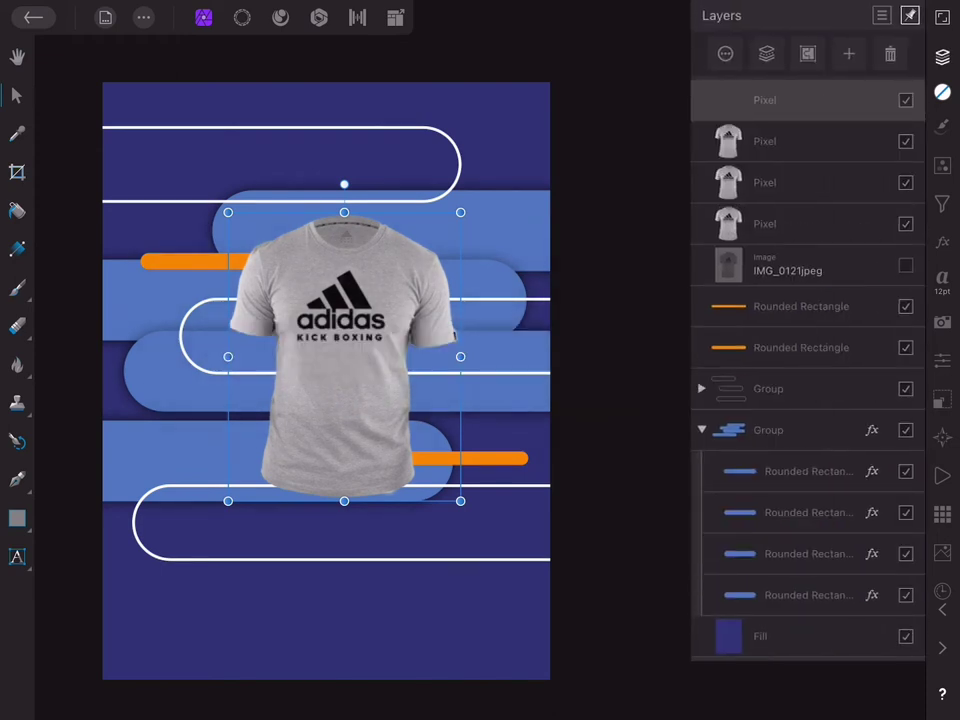
# - Clip a shirt copy into each of the four blue pills
pyautogui.moveTo(760, 100); pyautogui.dragTo(760, 470)
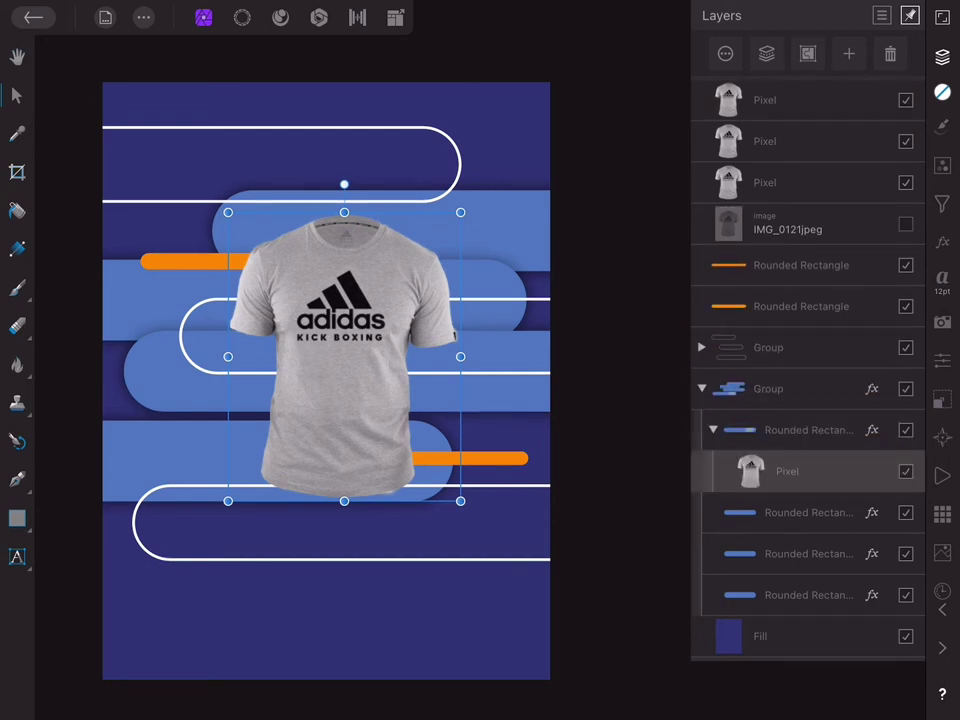
pyautogui.moveTo(760, 100); pyautogui.dragTo(760, 512)
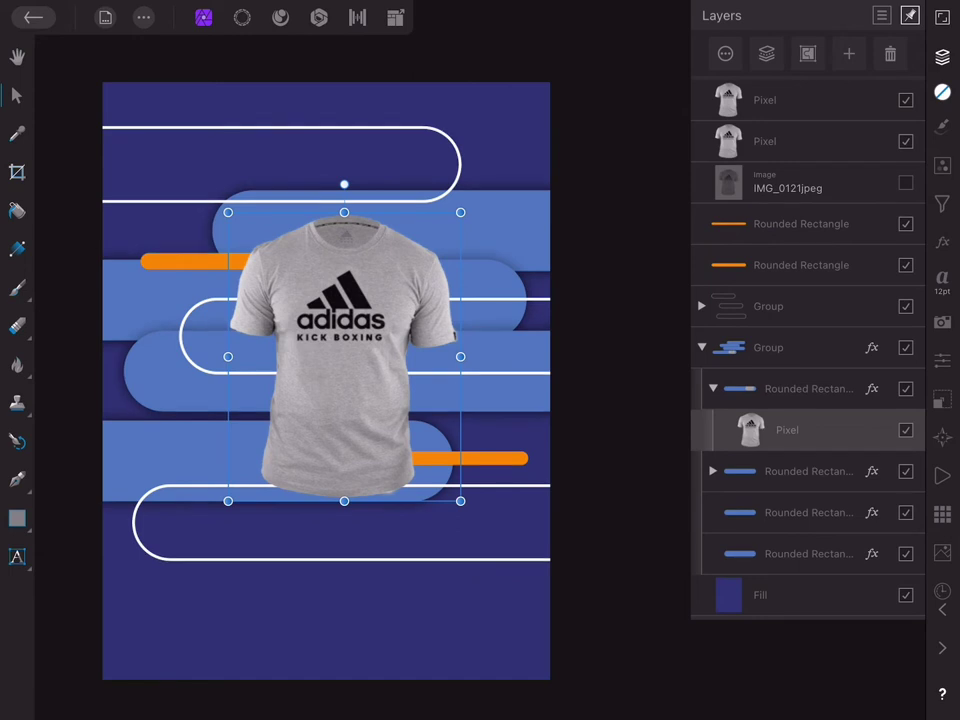
pyautogui.moveTo(760, 100); pyautogui.dragTo(760, 512)
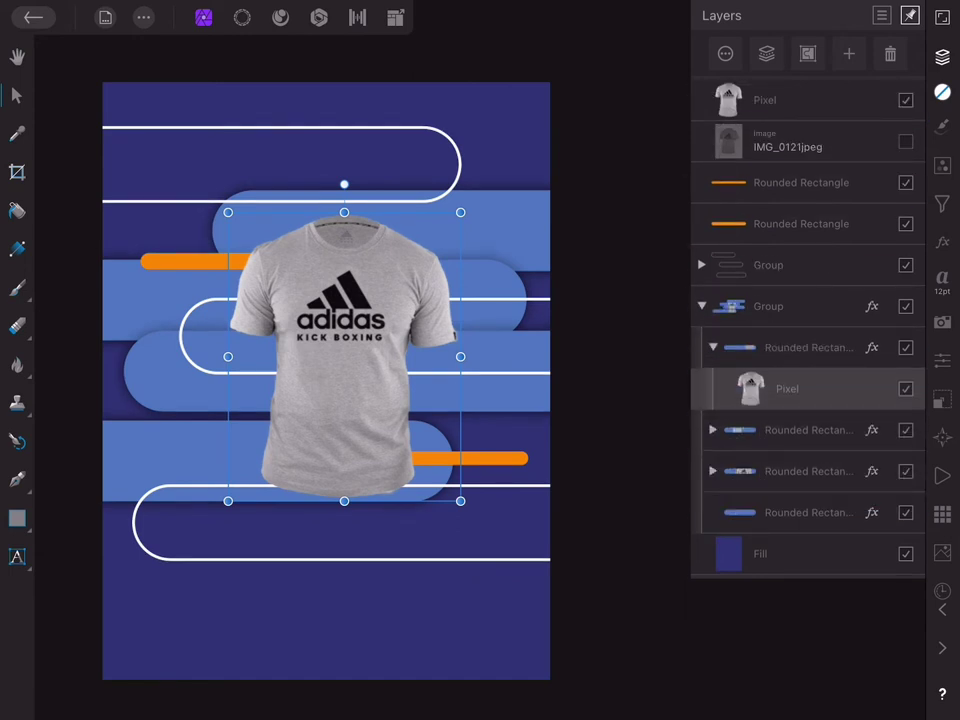
pyautogui.moveTo(760, 100); pyautogui.dragTo(760, 512)
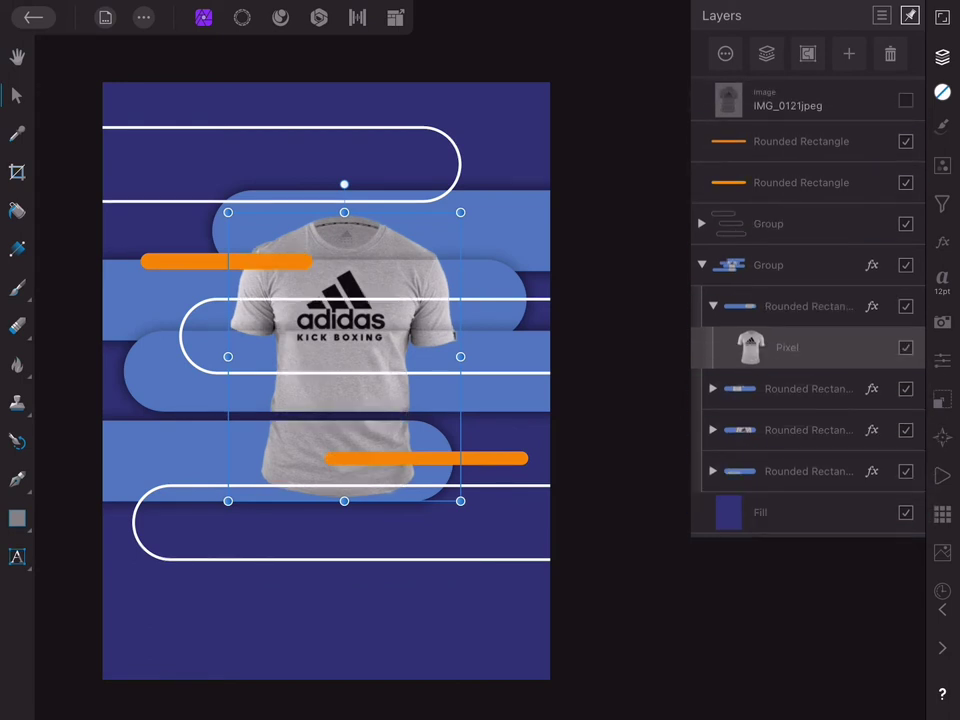
pyautogui.click(942, 57)
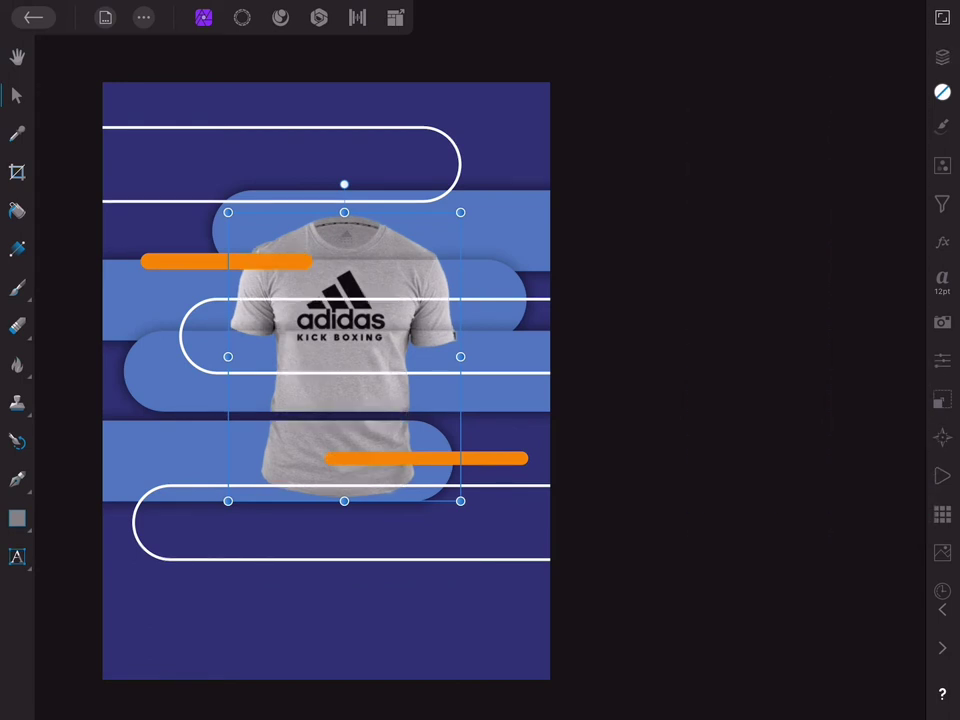
# - Expand the blue pills and select the shirt copies inside them
pyautogui.click(942, 57)
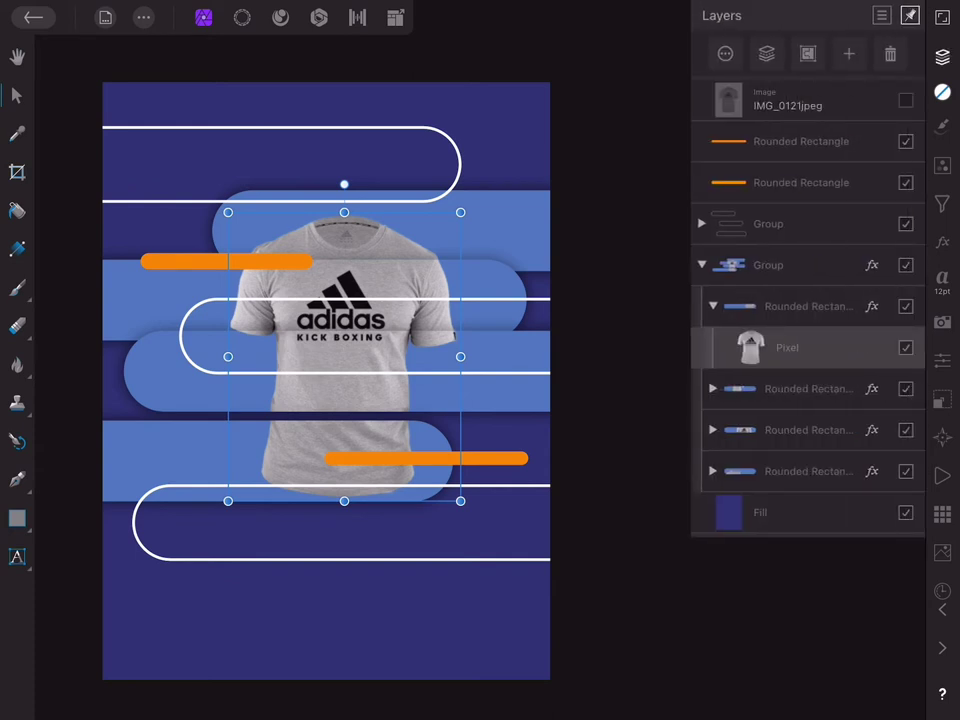
pyautogui.click(712, 388)
pyautogui.click(712, 471)
pyautogui.click(712, 553)
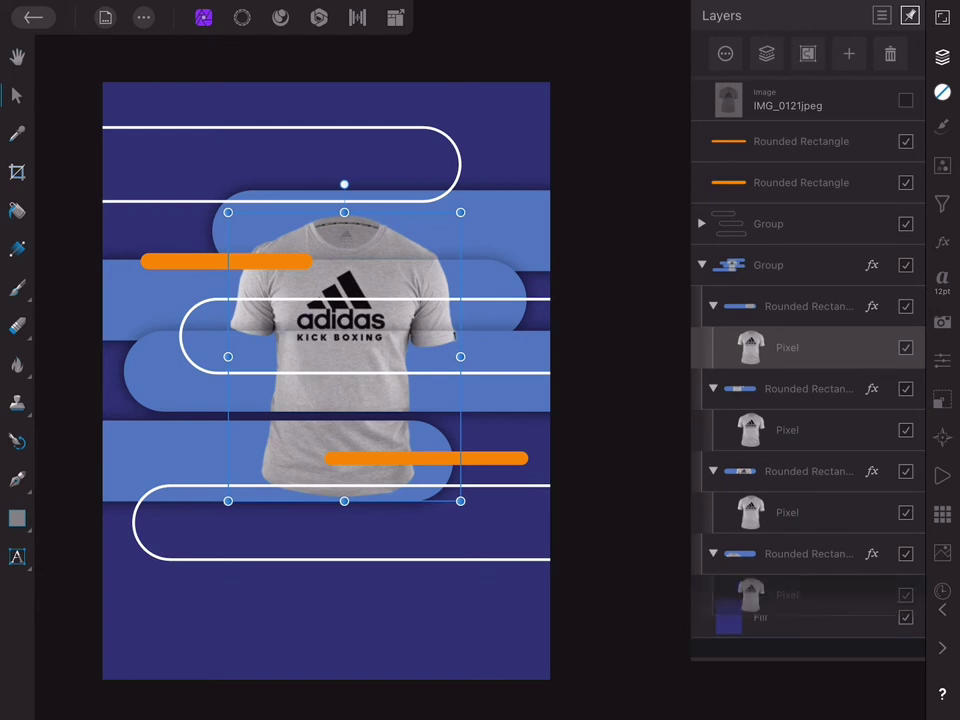
pyautogui.keyDown('ctrl'); pyautogui.click(787, 430); pyautogui.keyUp('ctrl')
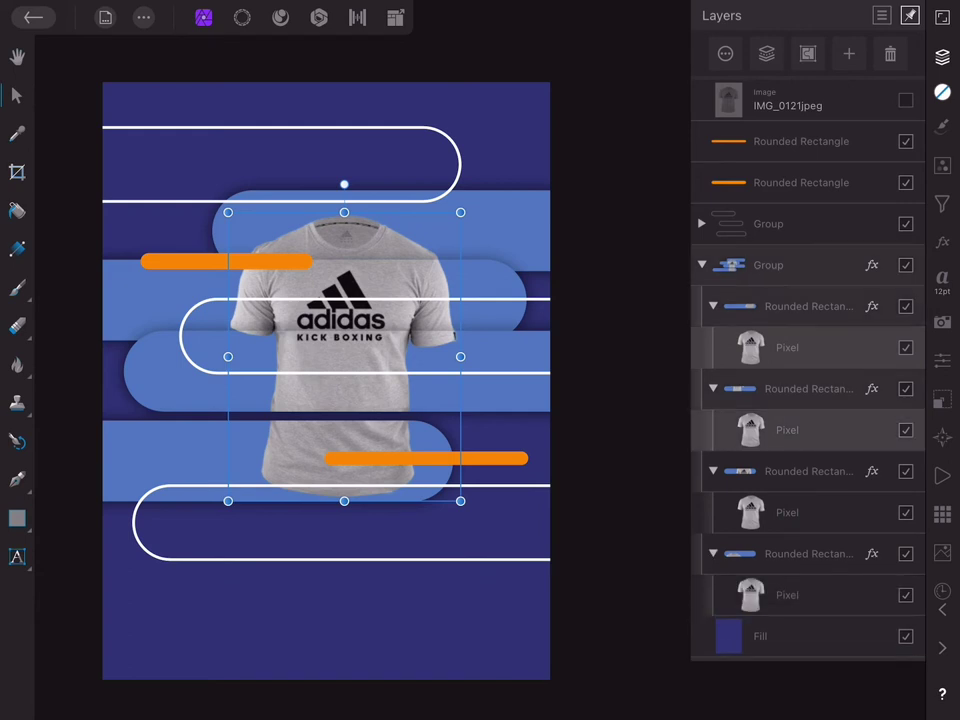
pyautogui.keyDown('ctrl'); pyautogui.click(787, 512); pyautogui.keyUp('ctrl')
pyautogui.keyDown('ctrl'); pyautogui.click(787, 595); pyautogui.keyUp('ctrl')
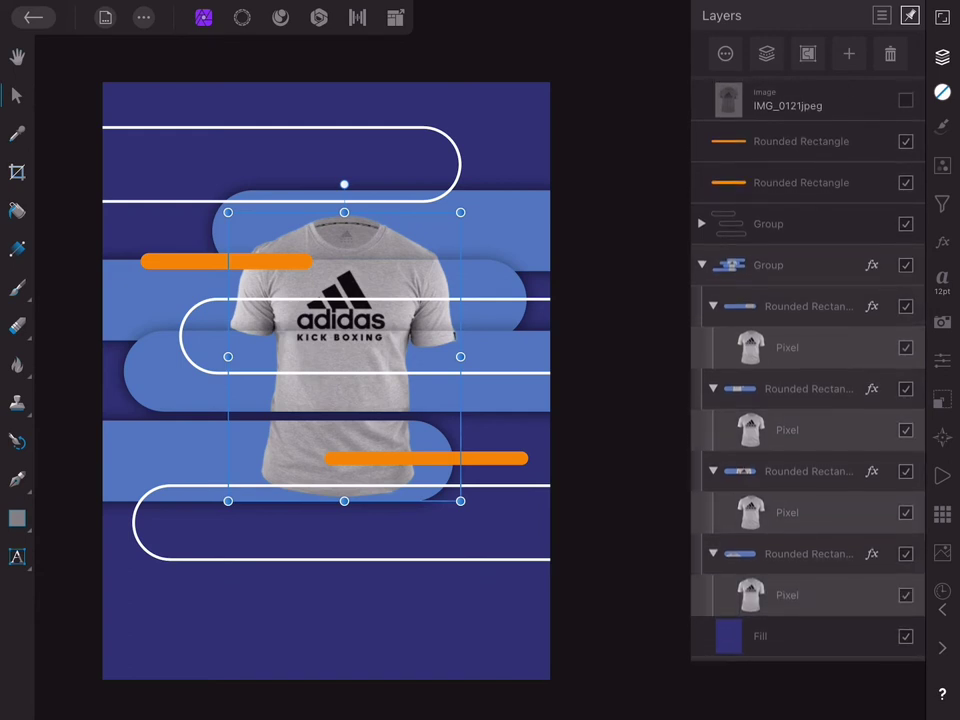
# - Give the shirt copies a black outer shadow: 66% opacity, 77.5 px radius, 43.4 px offset, 105.9° angle
pyautogui.click(942, 57)
pyautogui.click(942, 242)
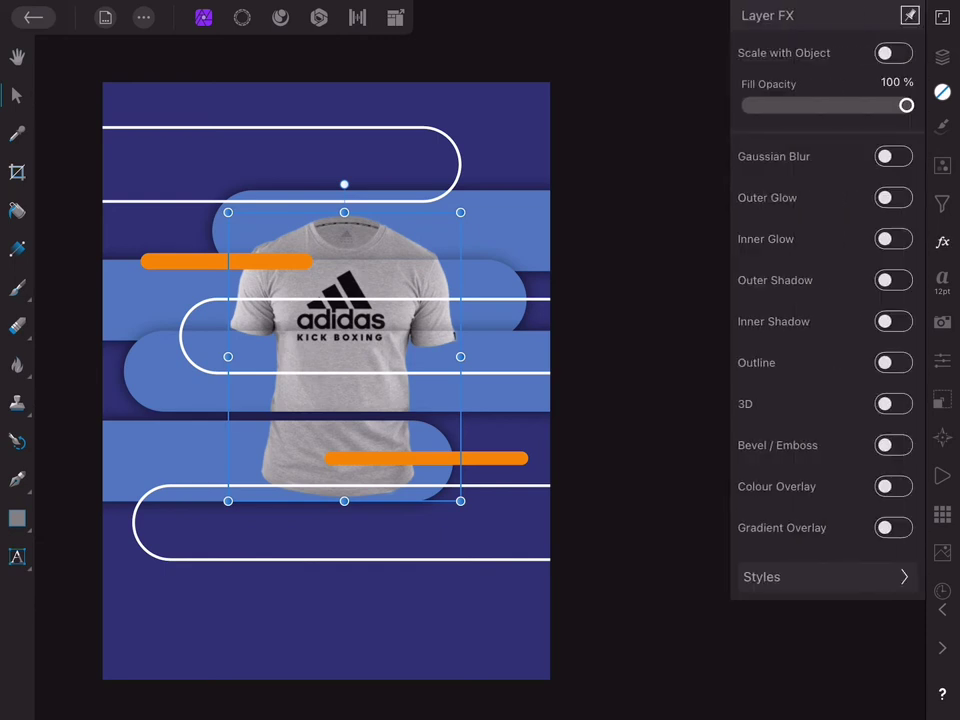
pyautogui.click(893, 280)
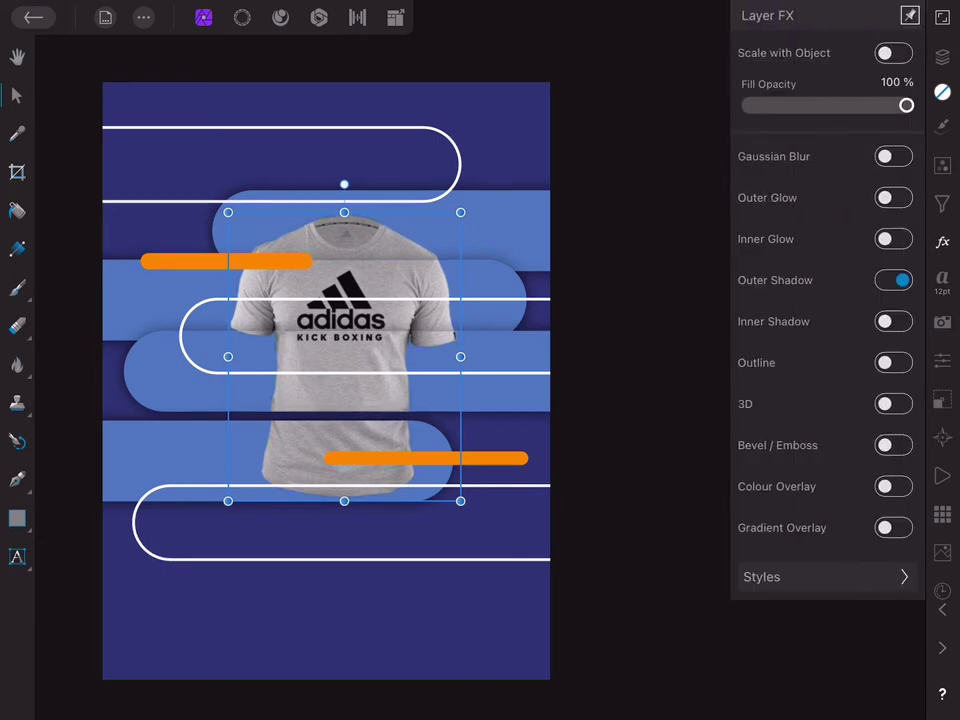
pyautogui.click(775, 280)
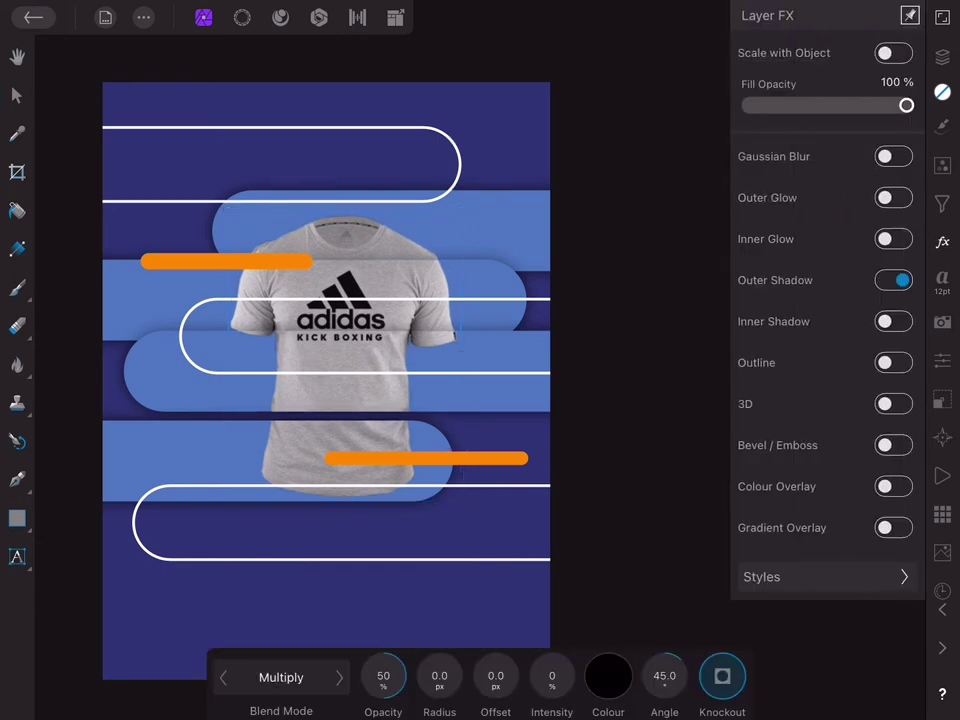
pyautogui.moveTo(383, 676); pyautogui.dragTo(474, 676)
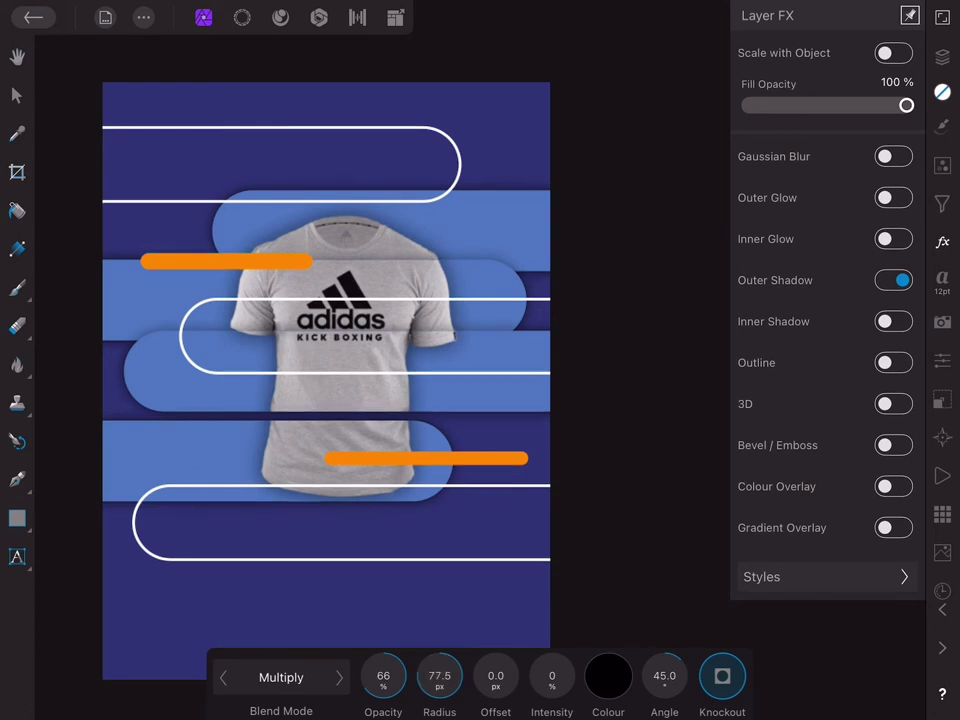
pyautogui.moveTo(495, 676)
pyautogui.mouseDown()
pyautogui.moveTo(520, 676)
pyautogui.moveTo(495, 676)
pyautogui.moveTo(505, 676)
pyautogui.mouseUp()
pyautogui.moveTo(330, 330)
pyautogui.mouseDown()
pyautogui.moveTo(329, 378)
pyautogui.moveTo(350, 347)
pyautogui.moveTo(342, 334)
pyautogui.moveTo(338, 347)
pyautogui.moveTo(326, 344)
pyautogui.mouseUp()
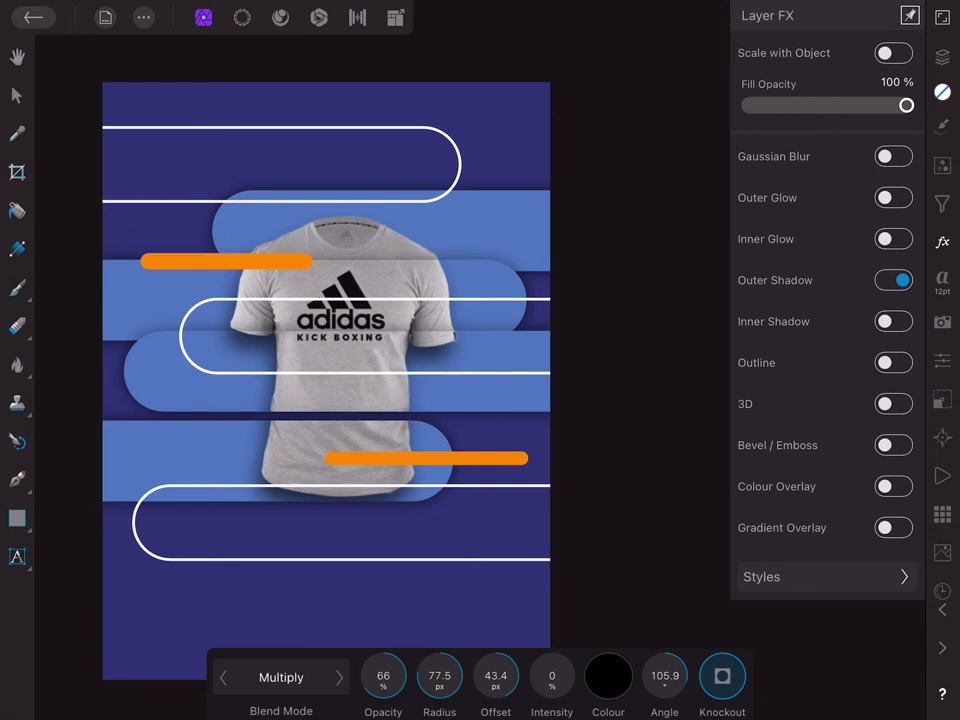
pyautogui.click(942, 242)
# - Collapse the blue pill group and bring up the photo library beside the poster
pyautogui.click(942, 57)
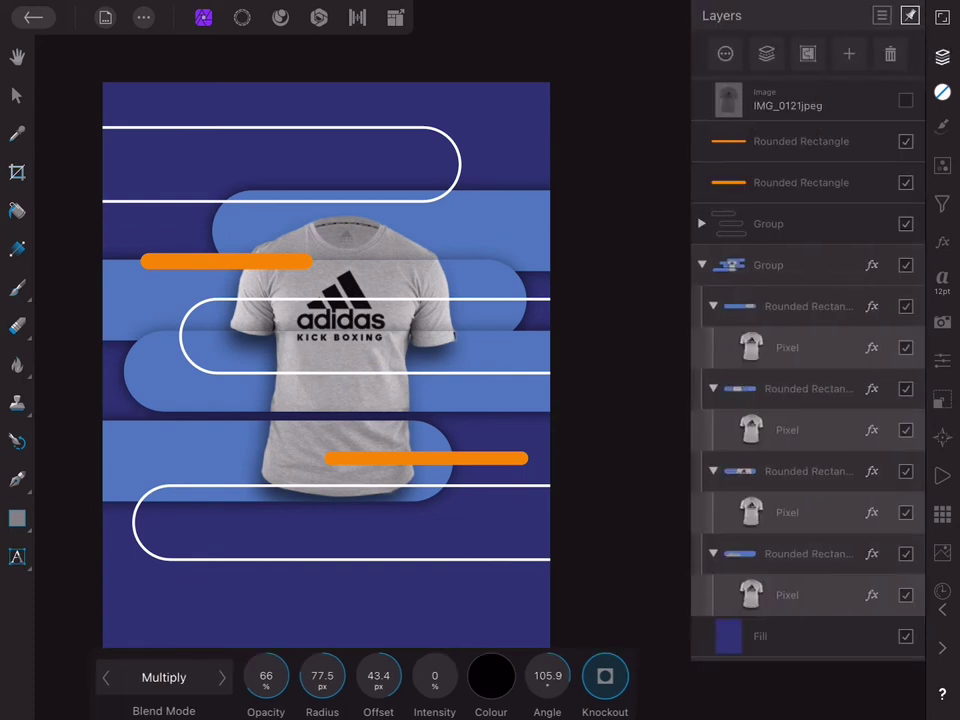
pyautogui.click(702, 265)
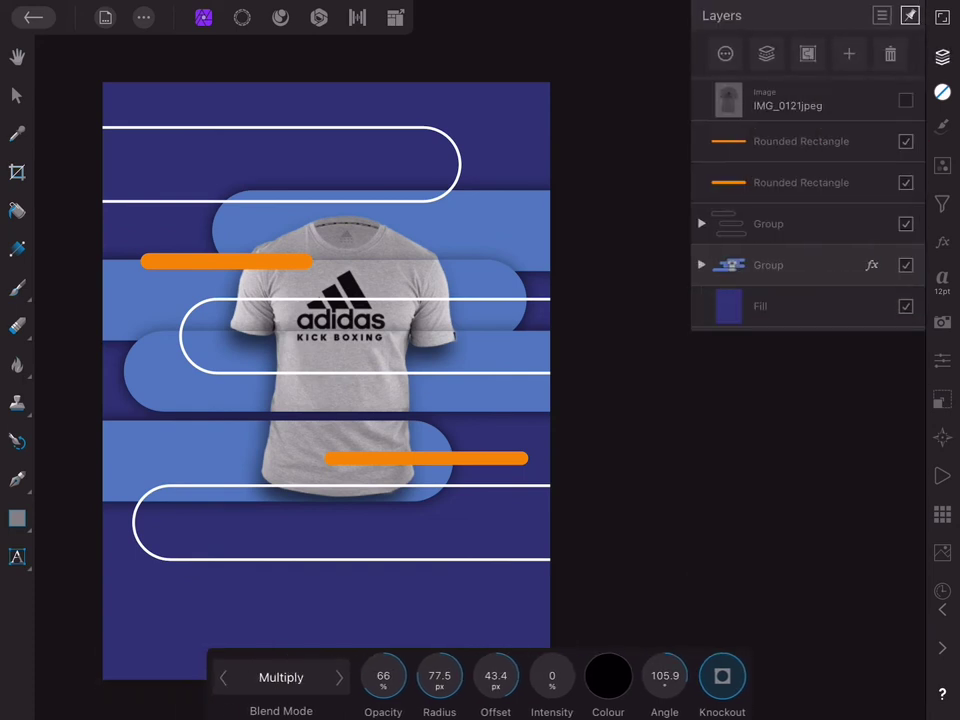
pyautogui.scroll(-1, 326, 380)
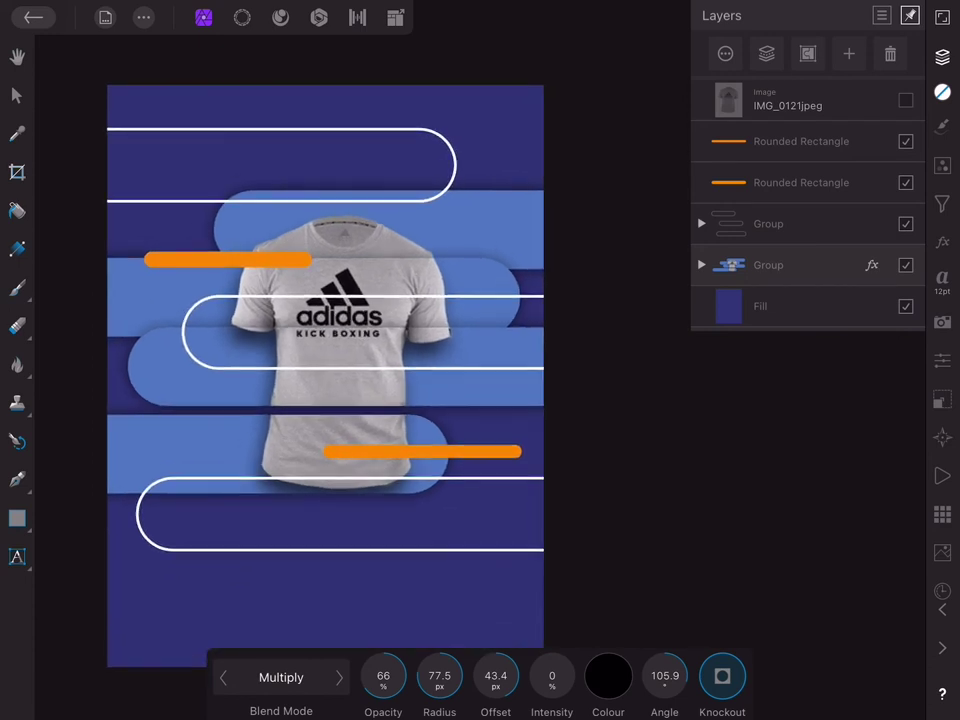
pyautogui.click(16, 95)
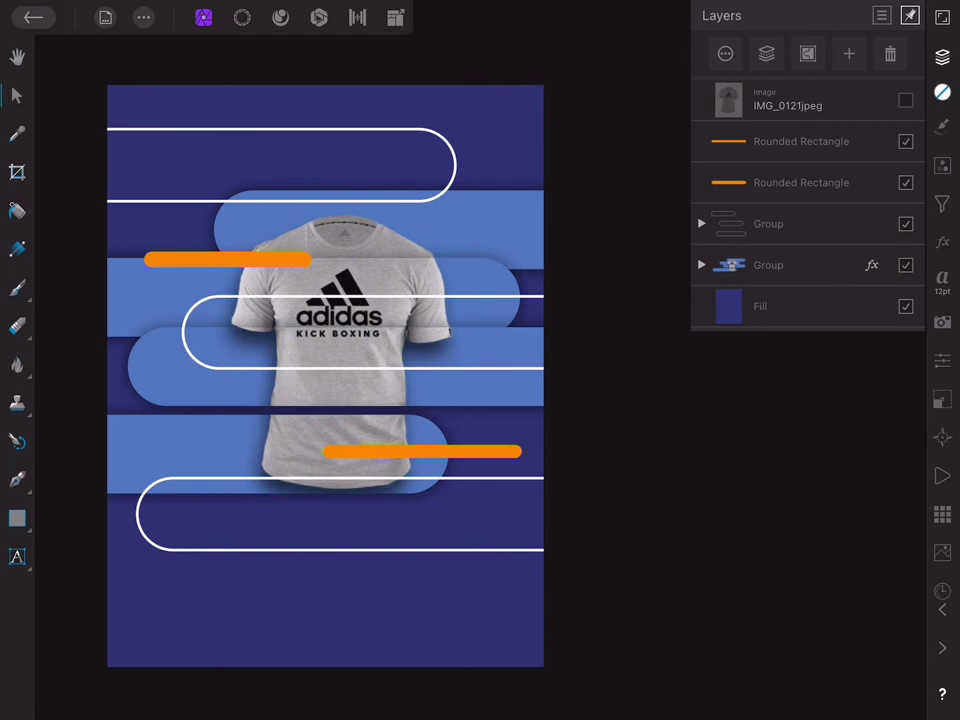
pyautogui.moveTo(480, 715)
pyautogui.mouseDown()
pyautogui.moveTo(480, 640)
pyautogui.moveTo(800, 360)
pyautogui.mouseUp()
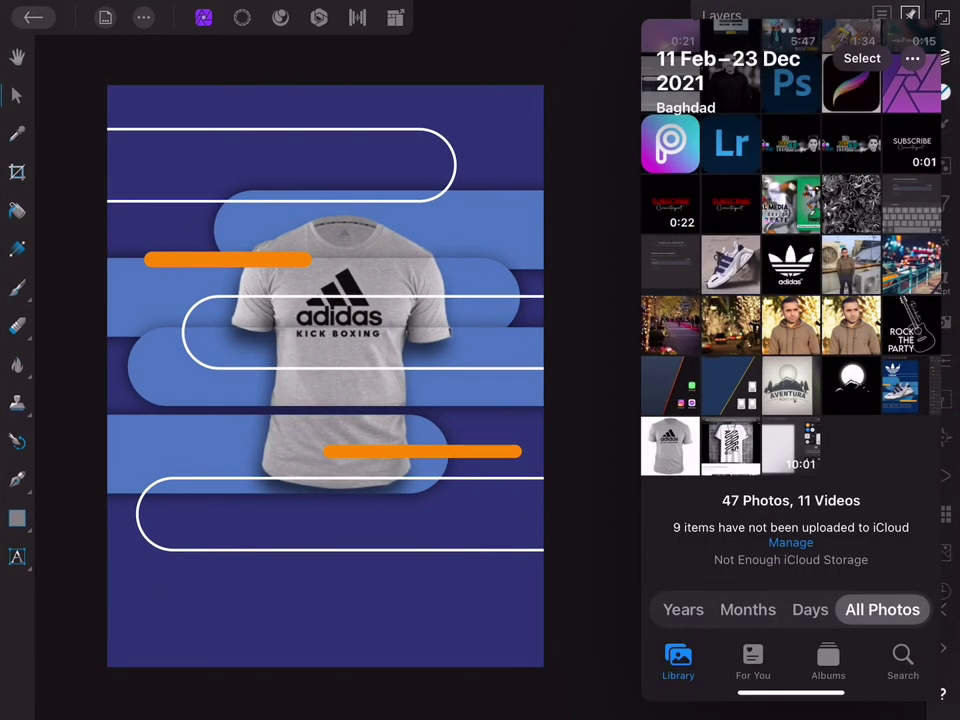
# - Place and enlarge the adidas logo image, setting its blend mode to Screen to drop the black background
pyautogui.moveTo(851, 265); pyautogui.dragTo(266, 251)
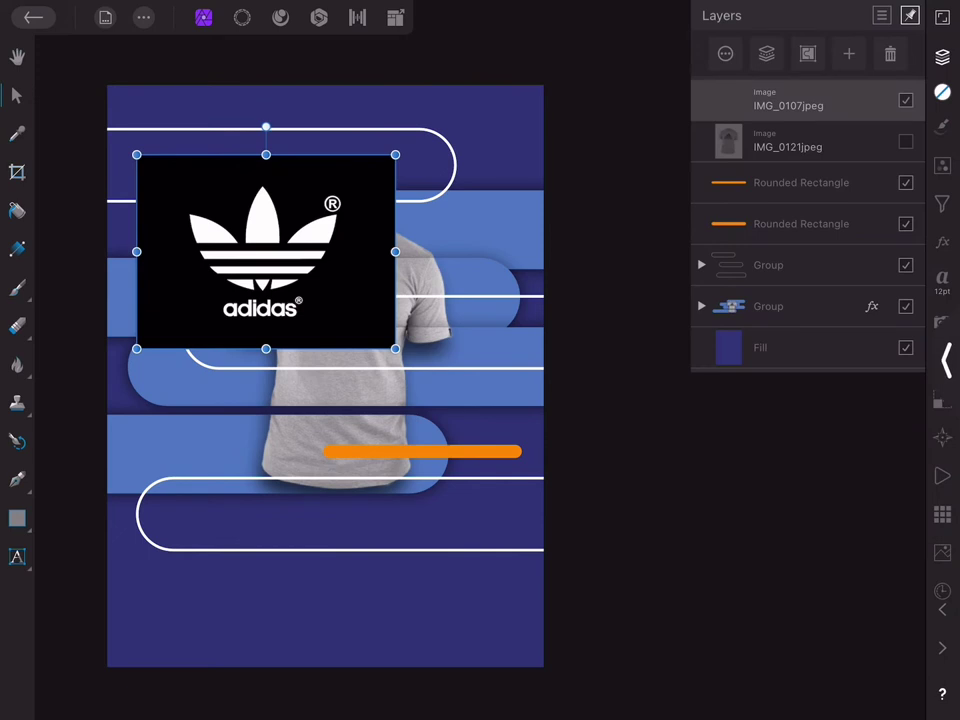
pyautogui.moveTo(396, 349); pyautogui.dragTo(608, 514)
pyautogui.moveTo(370, 334); pyautogui.dragTo(333, 331)
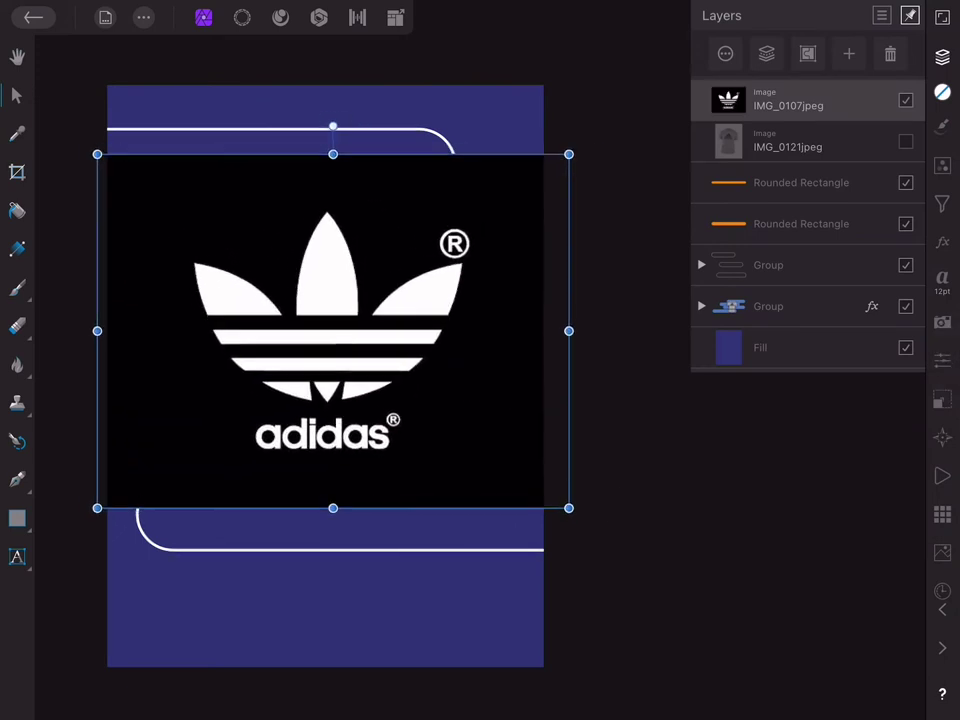
pyautogui.click(726, 53)
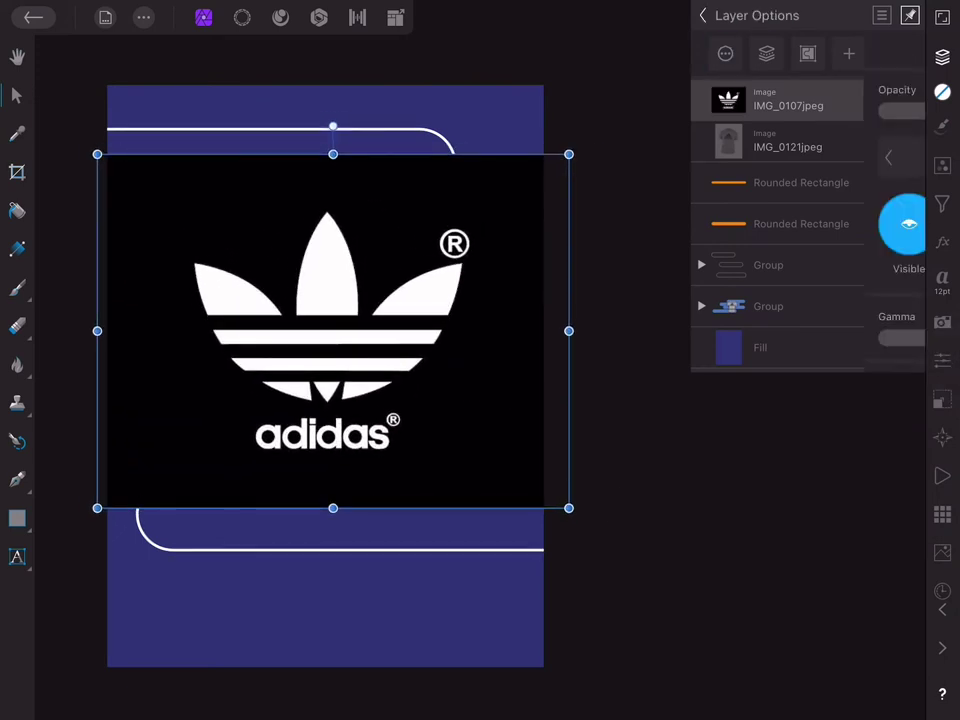
pyautogui.click(806, 157)
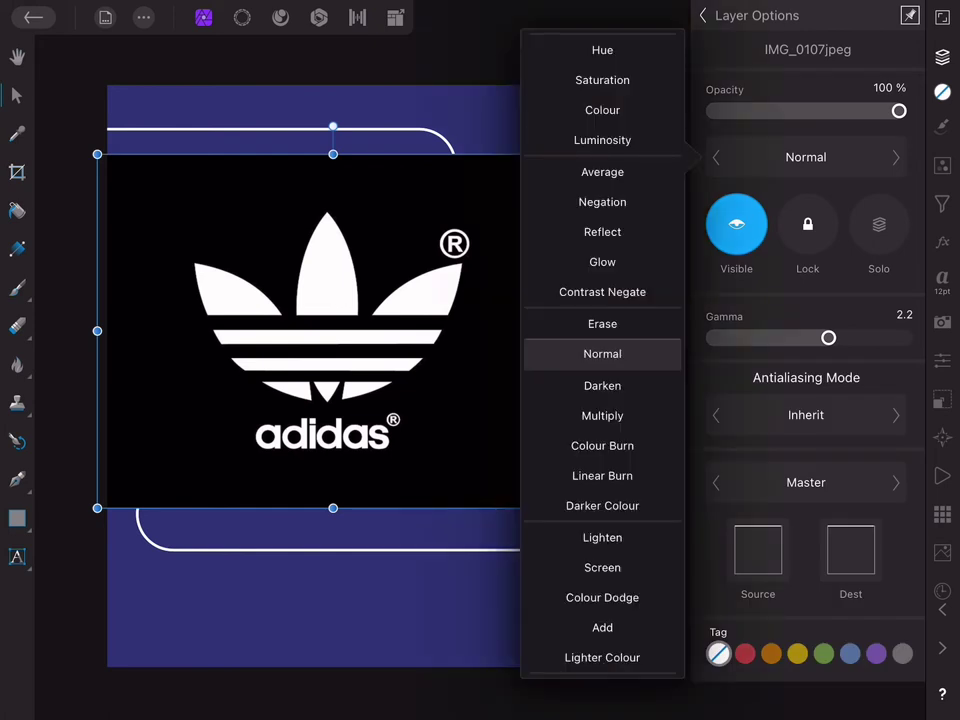
pyautogui.click(602, 567)
pyautogui.click(942, 56)
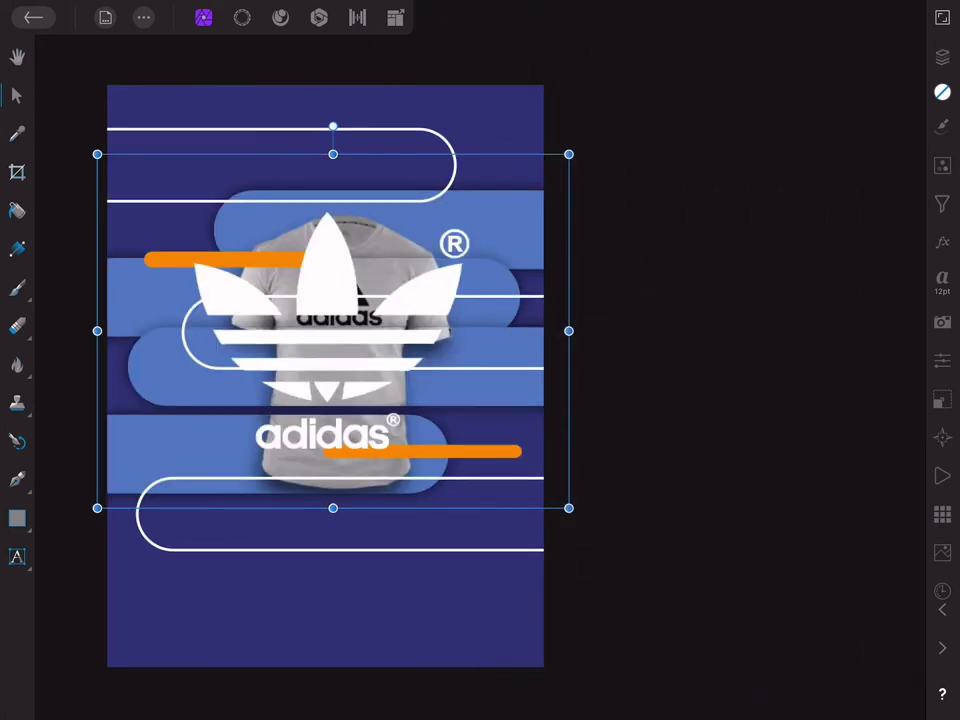
# - Shrink the trefoil logo and position it at the poster's top-left
pyautogui.moveTo(333, 330); pyautogui.dragTo(272, 212)
pyautogui.moveTo(504, 390); pyautogui.dragTo(242, 195)
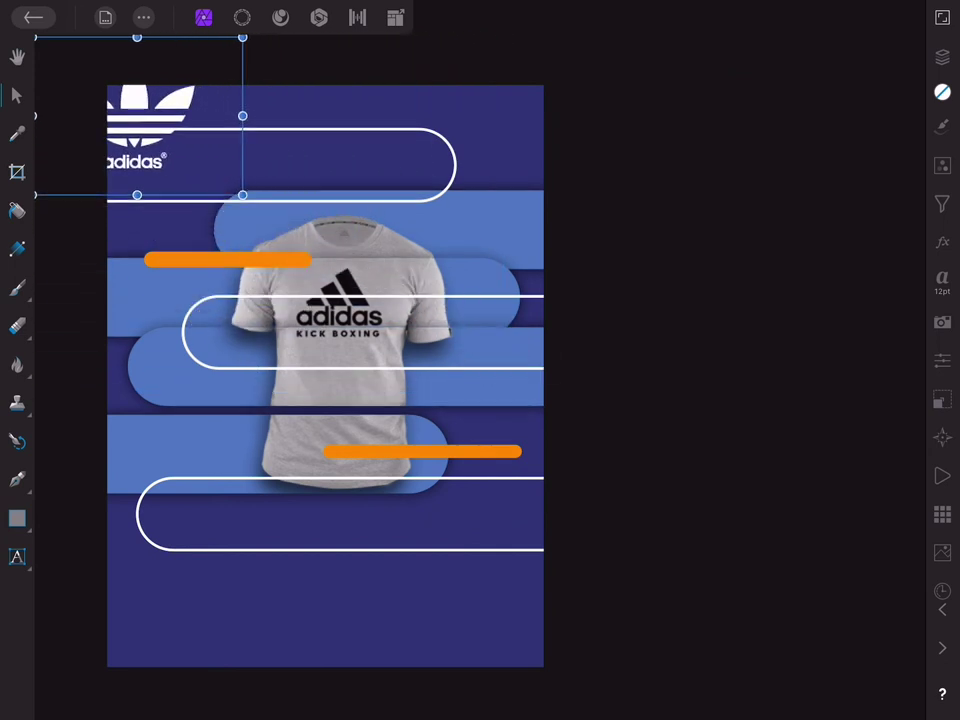
pyautogui.moveTo(140, 115)
pyautogui.mouseDown()
pyautogui.moveTo(215, 140)
pyautogui.moveTo(172, 133)
pyautogui.moveTo(176, 126)
pyautogui.moveTo(180, 140)
pyautogui.mouseUp()
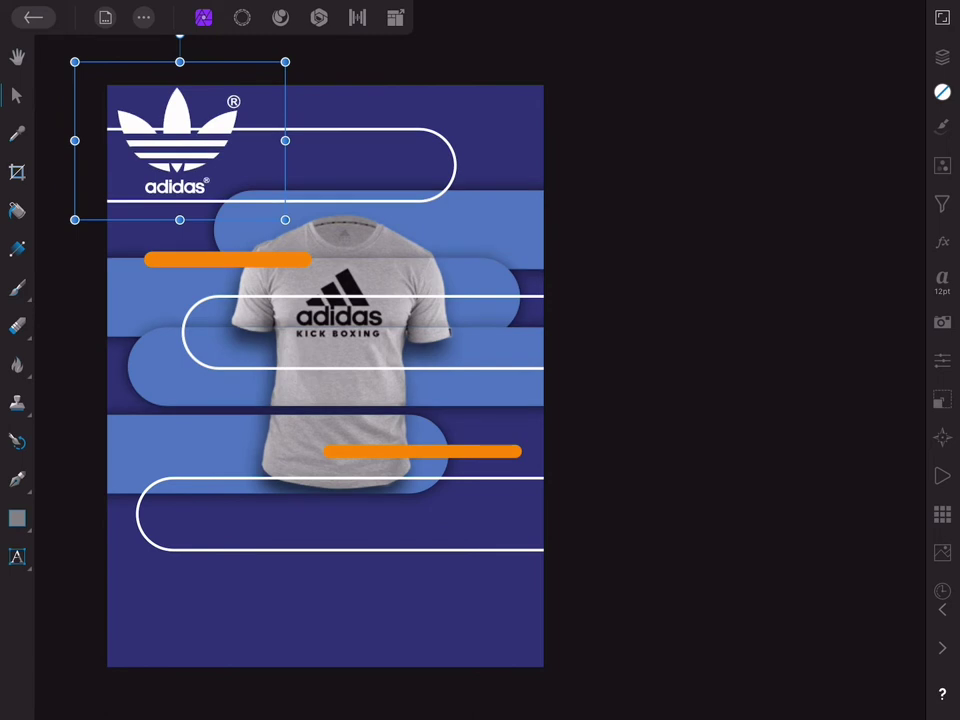
pyautogui.click(942, 56)
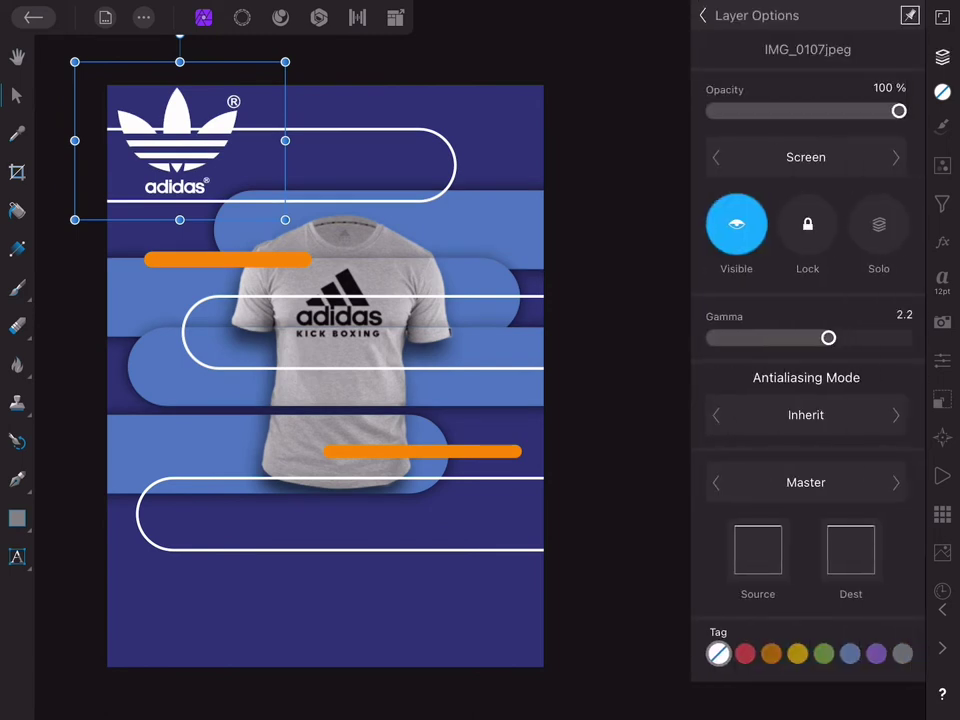
pyautogui.click(703, 15)
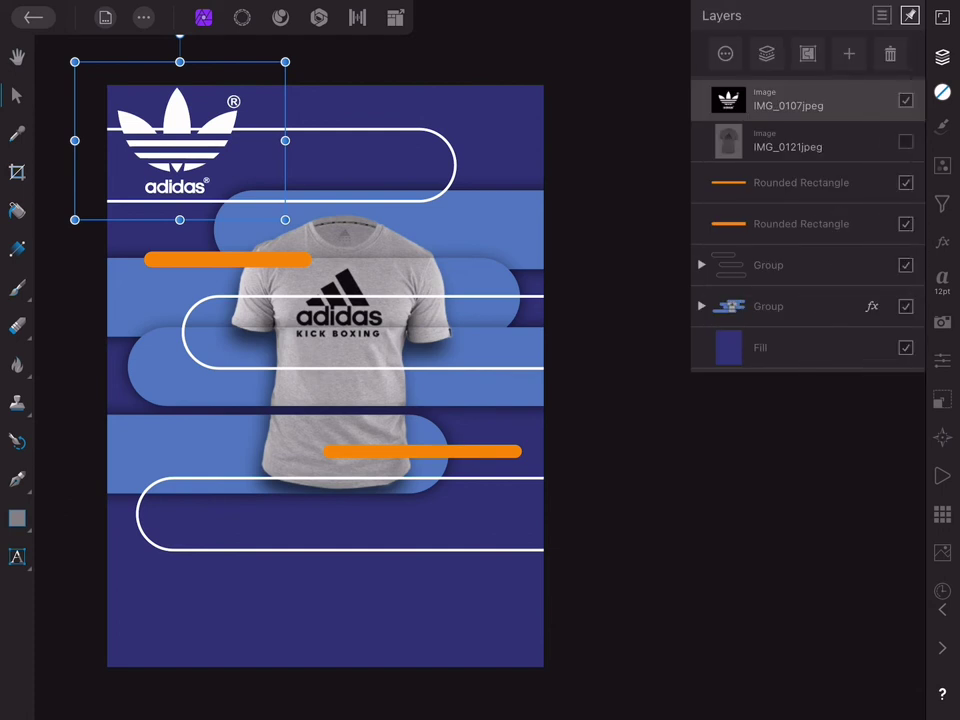
pyautogui.click(701, 265)
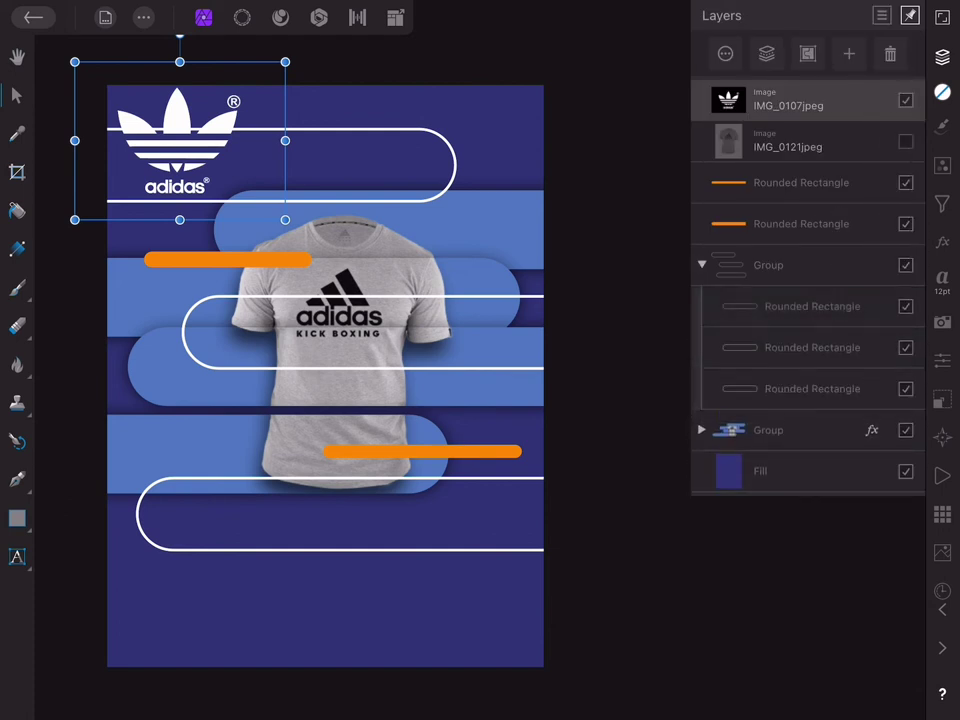
# - Resize the top-left pill outline to a slim band about 74 px tall
pyautogui.click(812, 306)
pyautogui.click(812, 388)
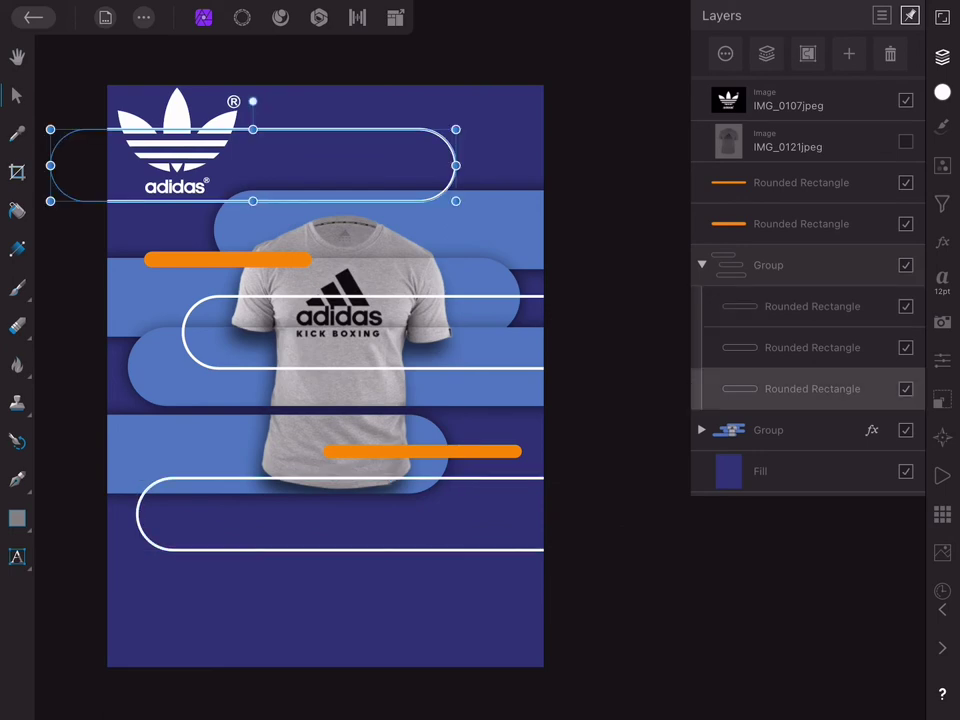
pyautogui.moveTo(253, 129); pyautogui.dragTo(253, 175)
pyautogui.scroll(5, 260, 300)
pyautogui.scroll(3, 260, 300)
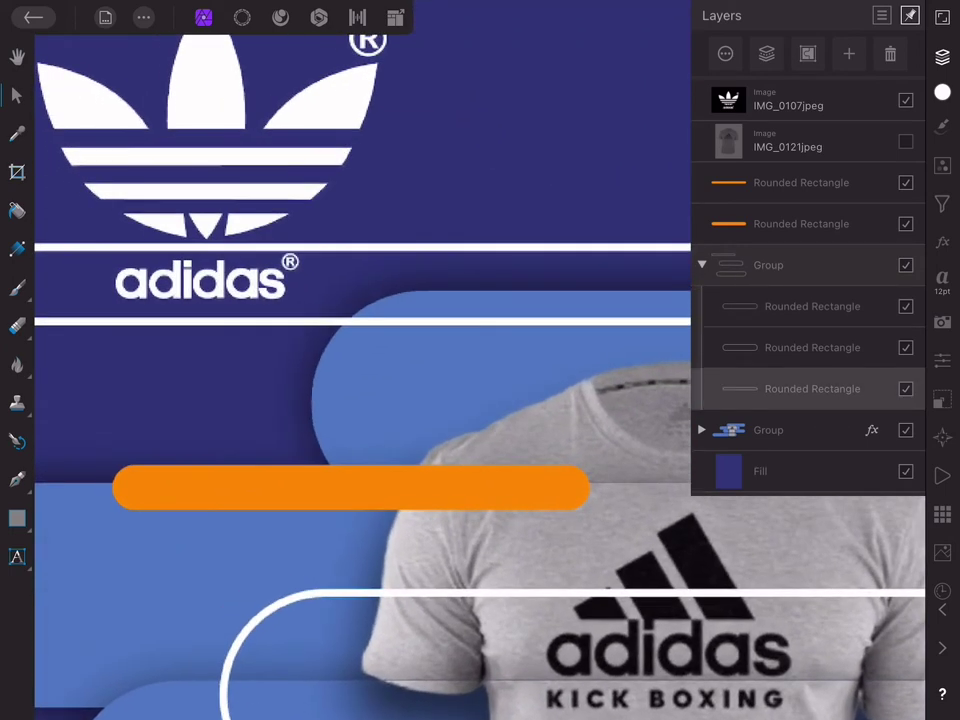
pyautogui.scroll(-3, 400, 390)
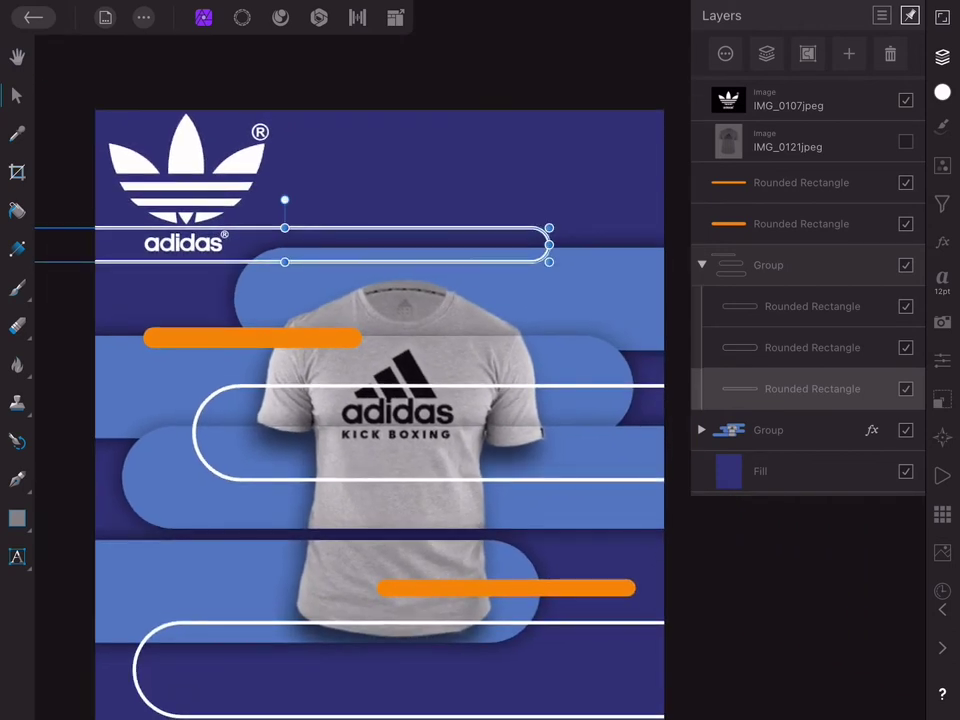
pyautogui.scroll(3, 147, 230)
pyautogui.scroll(2, 147, 230)
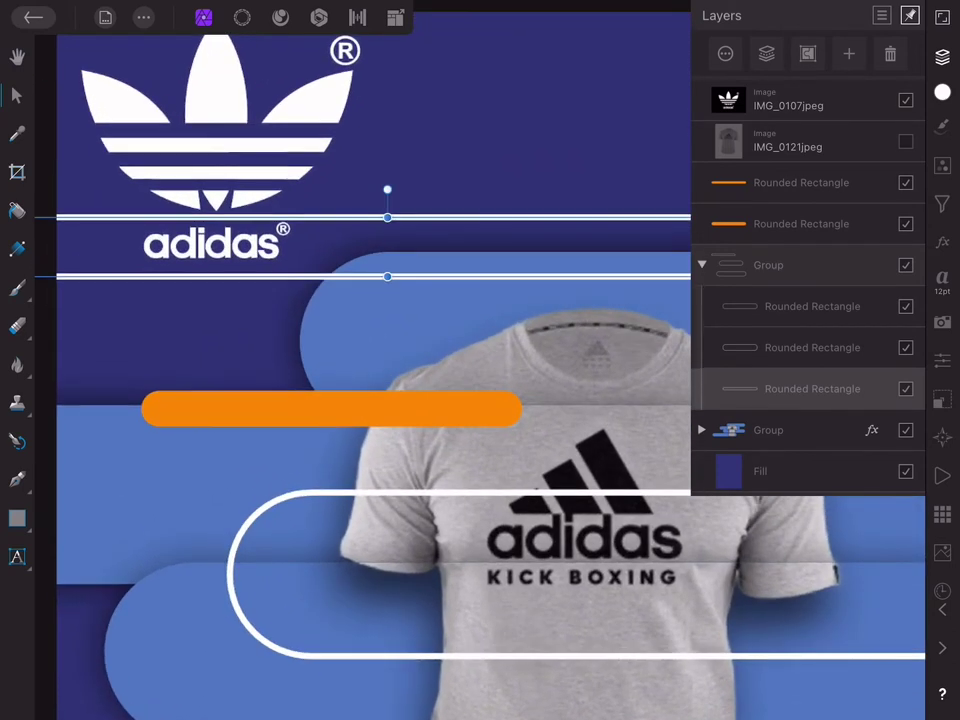
pyautogui.moveTo(387, 217); pyautogui.dragTo(387, 217)
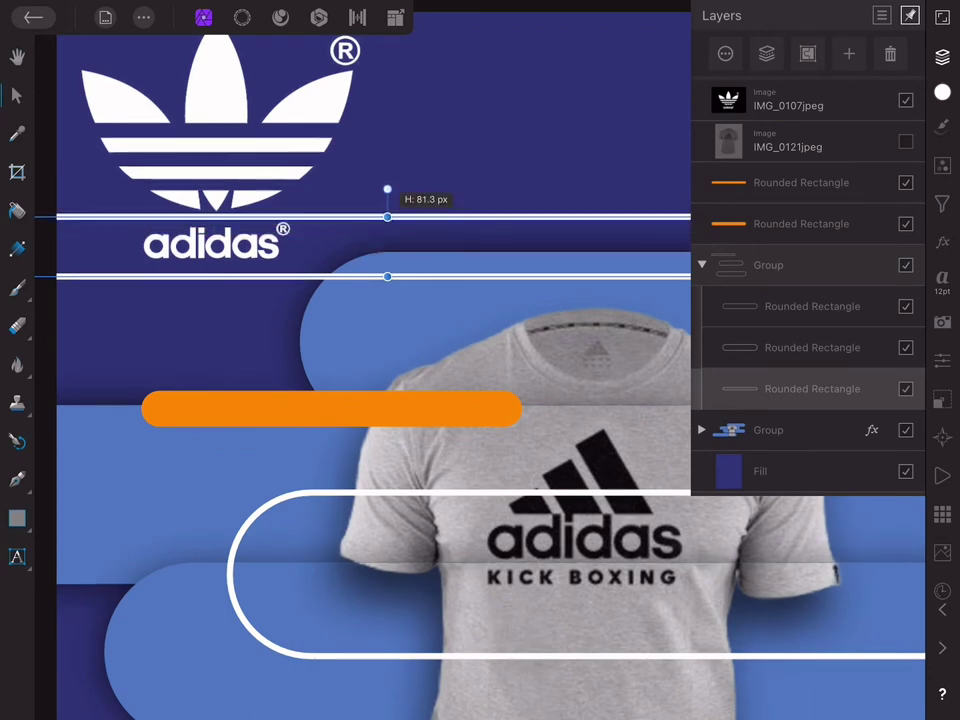
pyautogui.moveTo(387, 276); pyautogui.dragTo(387, 265)
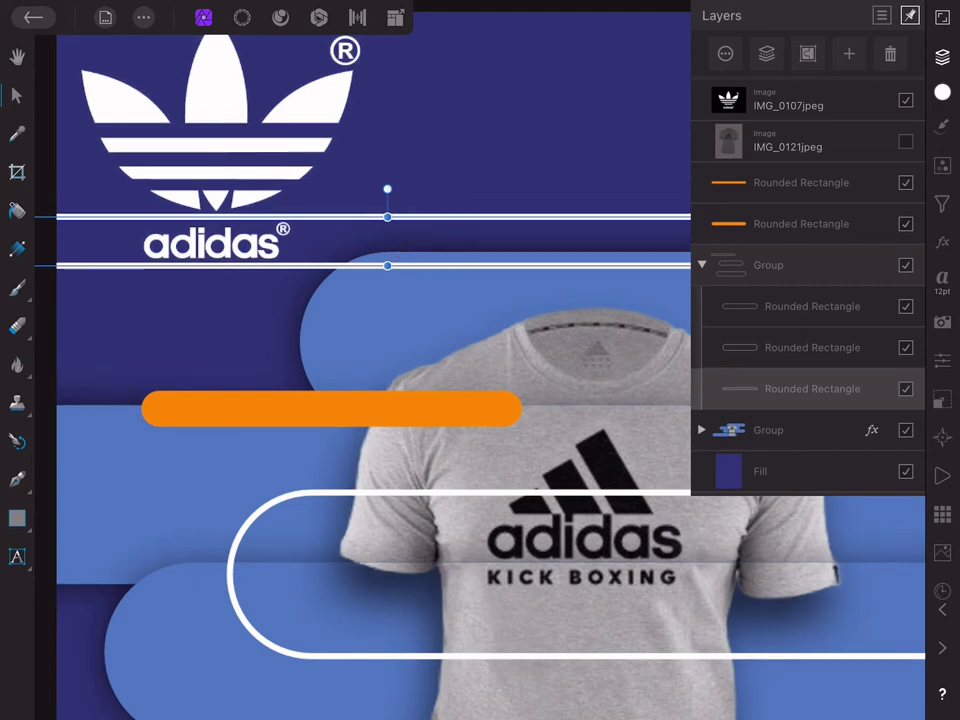
pyautogui.moveTo(387, 265); pyautogui.dragTo(387, 269)
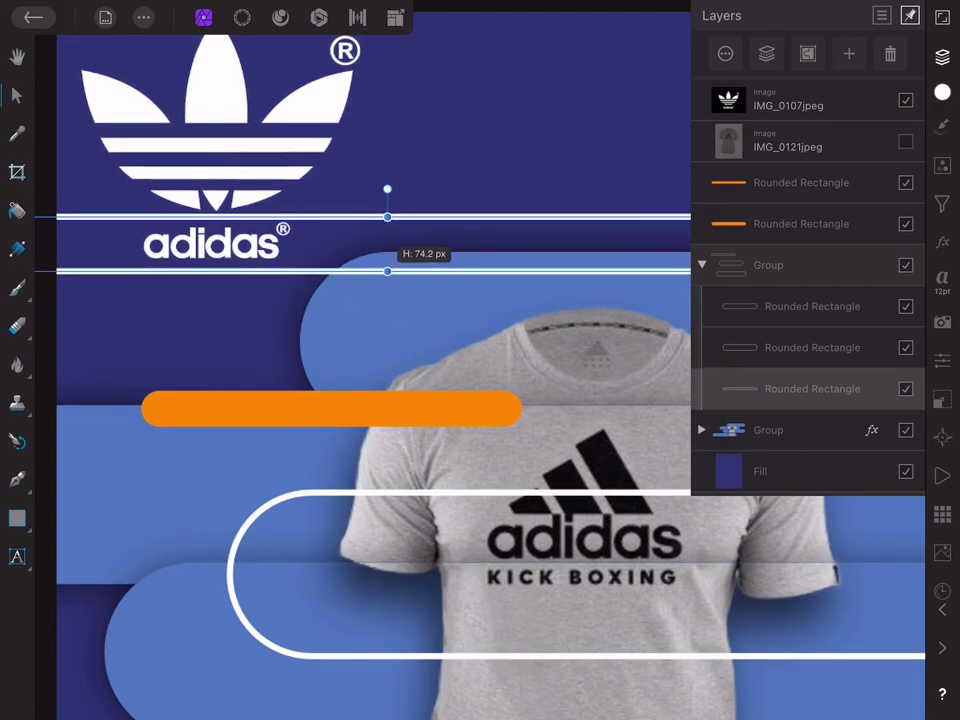
# - Zoom out to the whole poster and deselect the pill outline
pyautogui.click(942, 57)
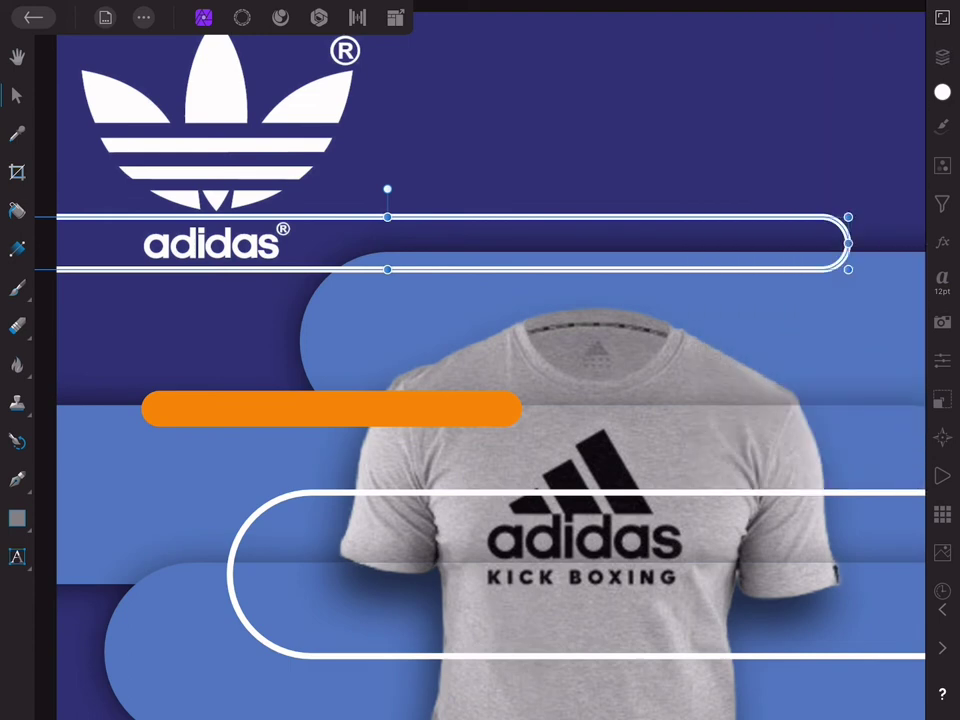
pyautogui.hotkey('ctrl', '0')
pyautogui.hotkey('ctrl', 'd')
pyautogui.scroll(2, 478, 375)
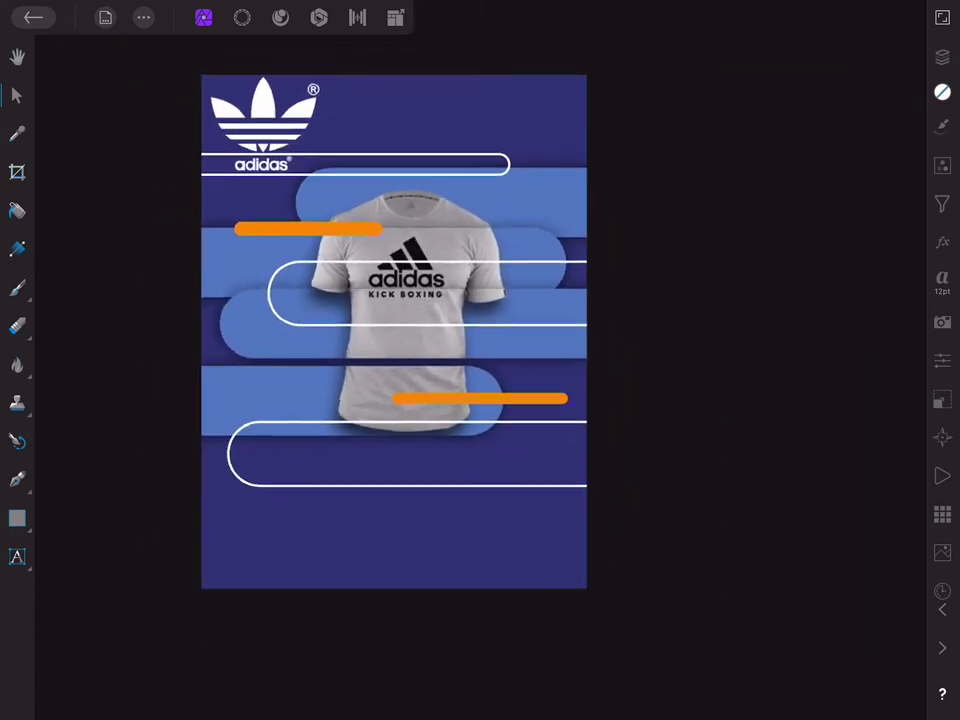
pyautogui.scroll(2, 437, 340)
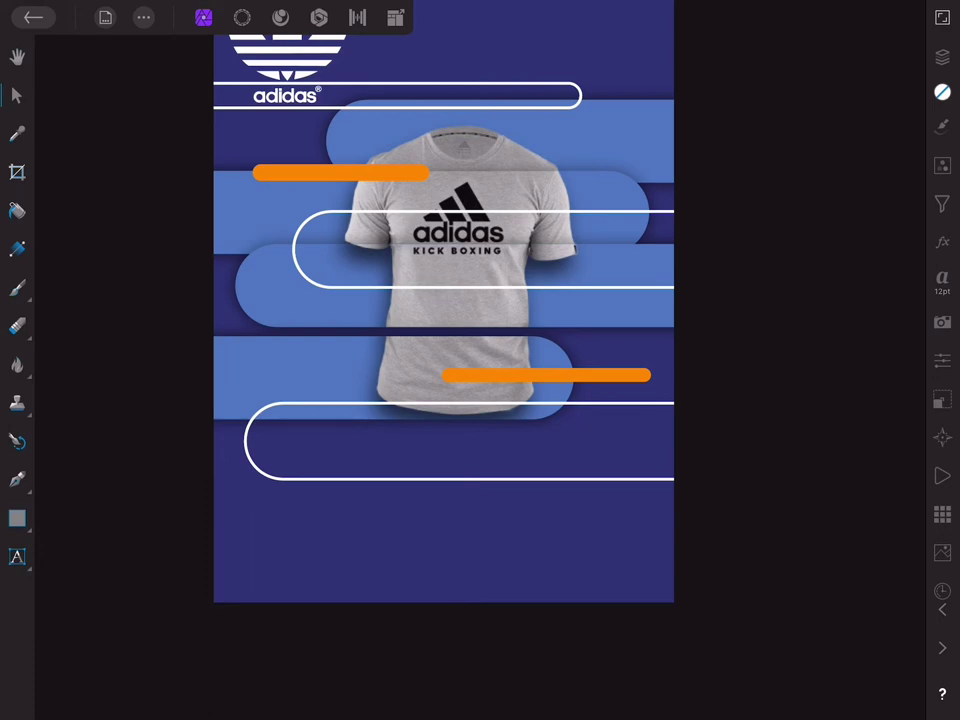
# - Add 24 pt Art Text 'IMPOSSIBLE IS NOTHING' and centre it inside the lower white pill outline
pyautogui.click(17, 556)
pyautogui.click(150, 440)
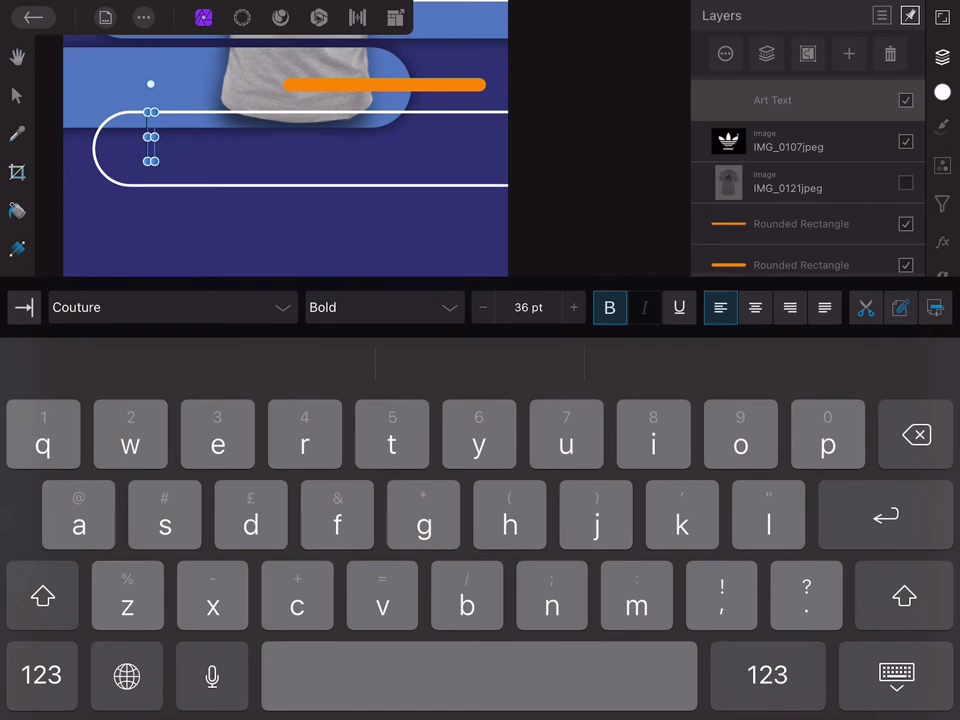
pyautogui.click(528, 307)
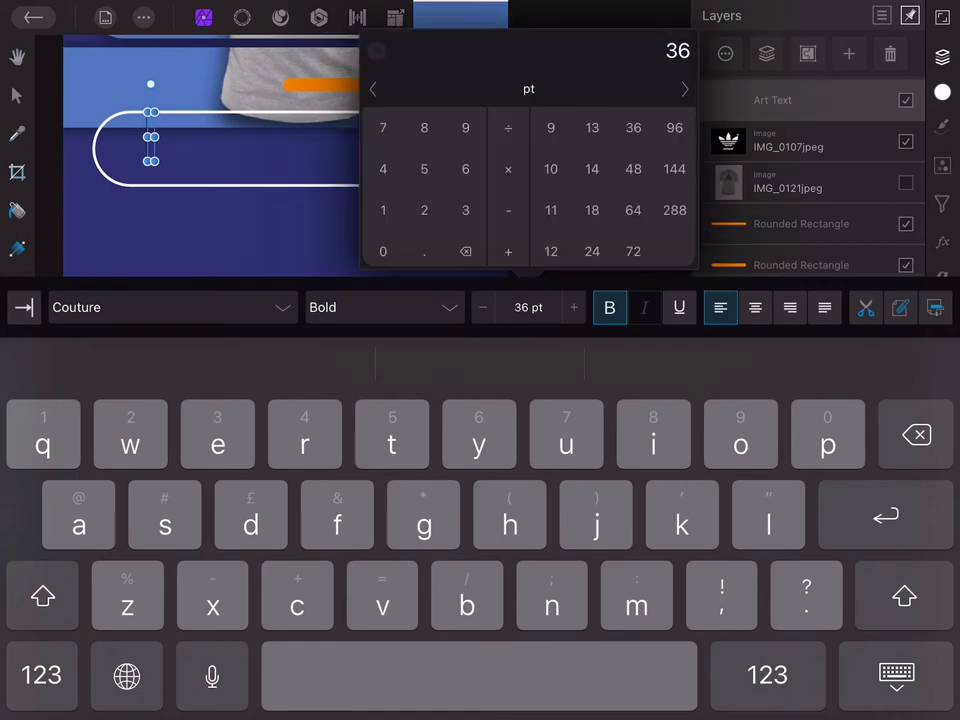
pyautogui.click(592, 251)
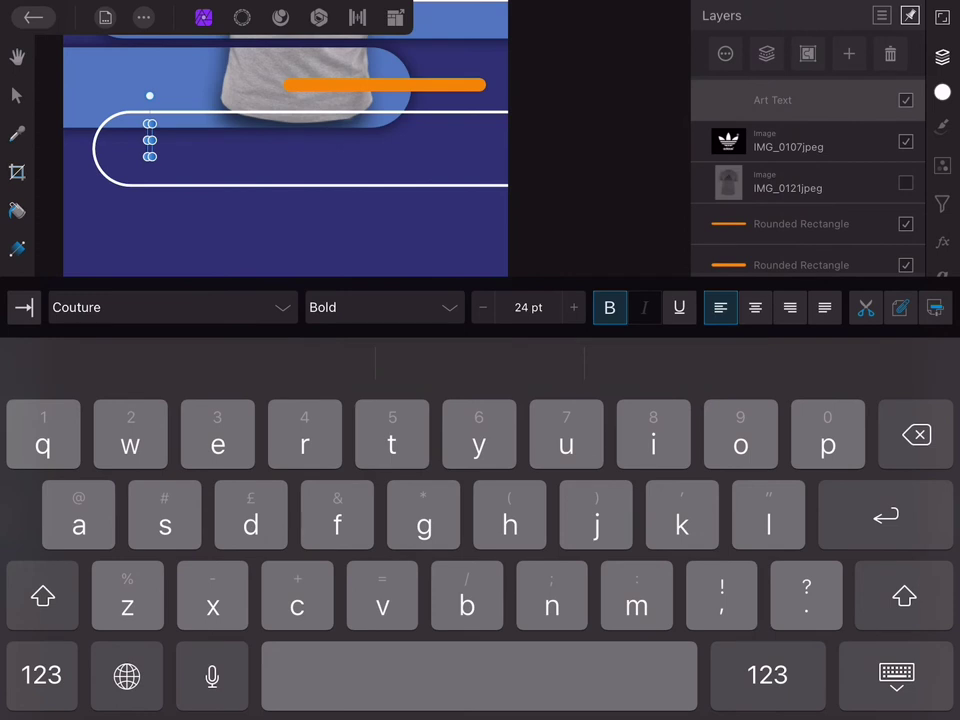
pyautogui.write('Impo')
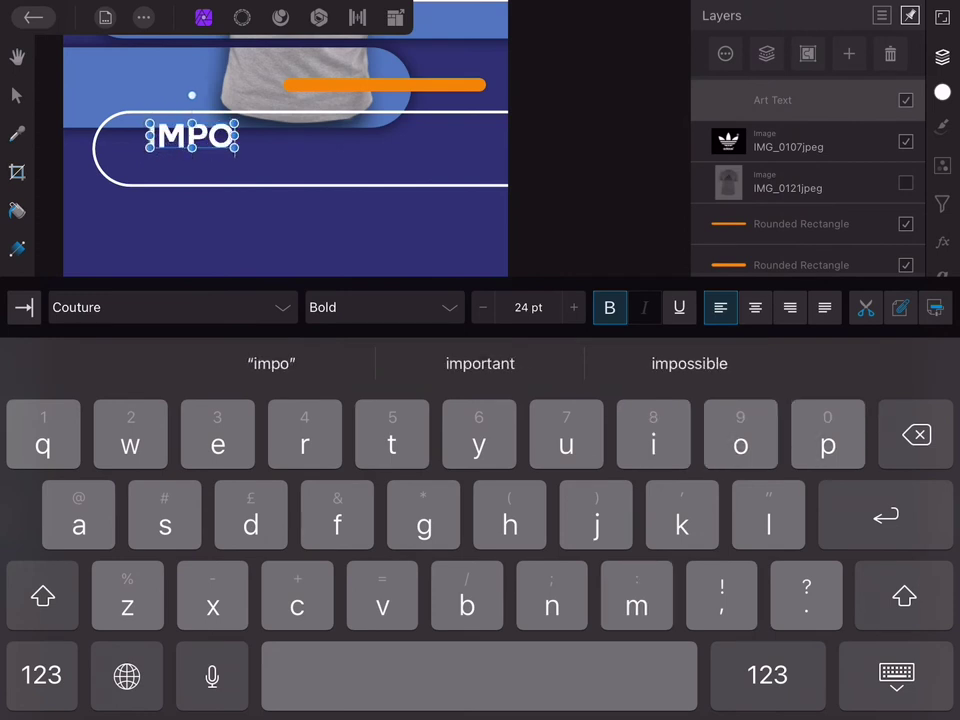
pyautogui.write('ss')
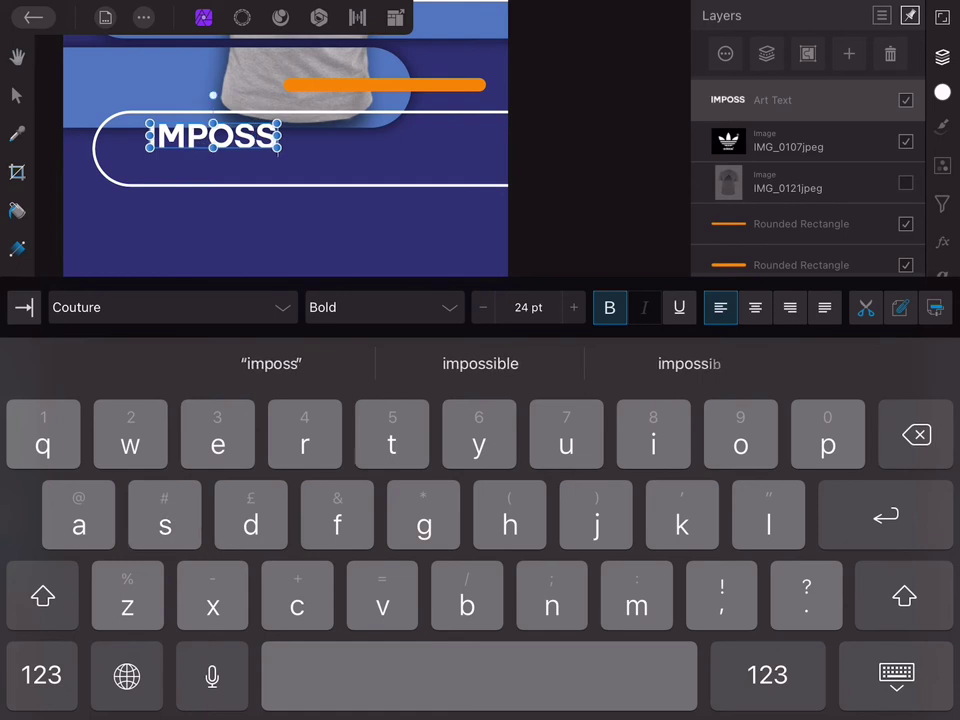
pyautogui.write('i')
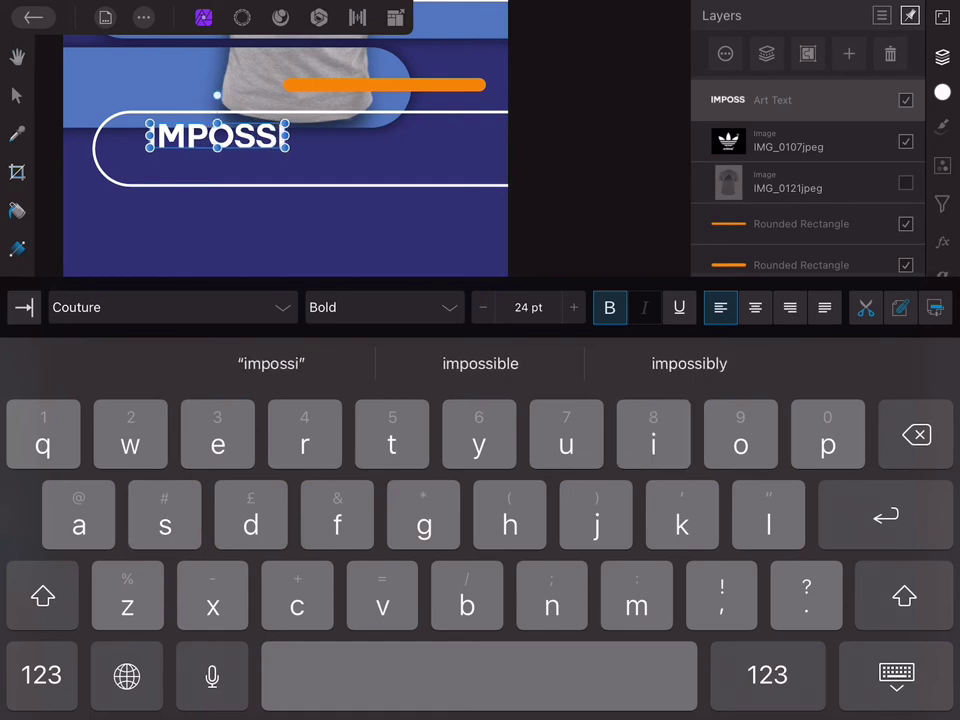
pyautogui.write('ble ')
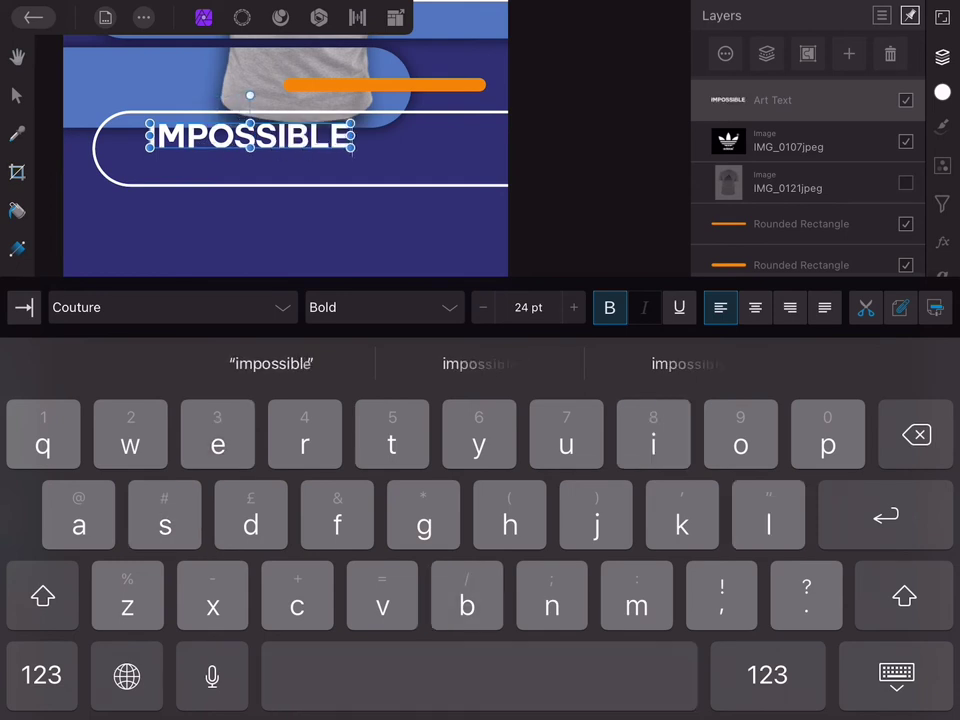
pyautogui.write('IS ')
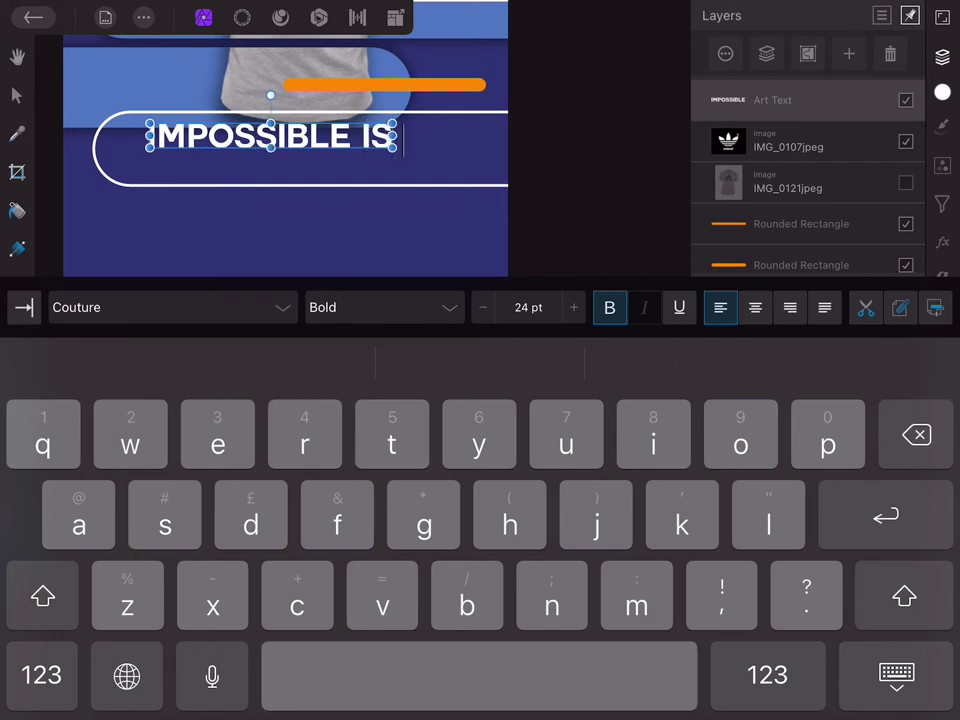
pyautogui.write('nothi')
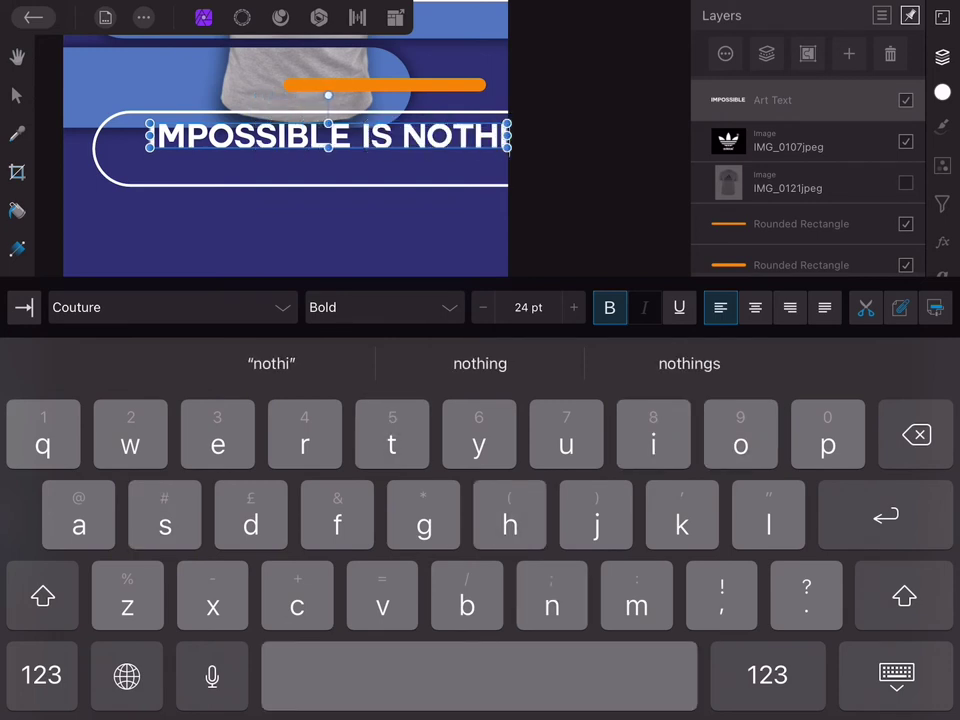
pyautogui.write('ng')
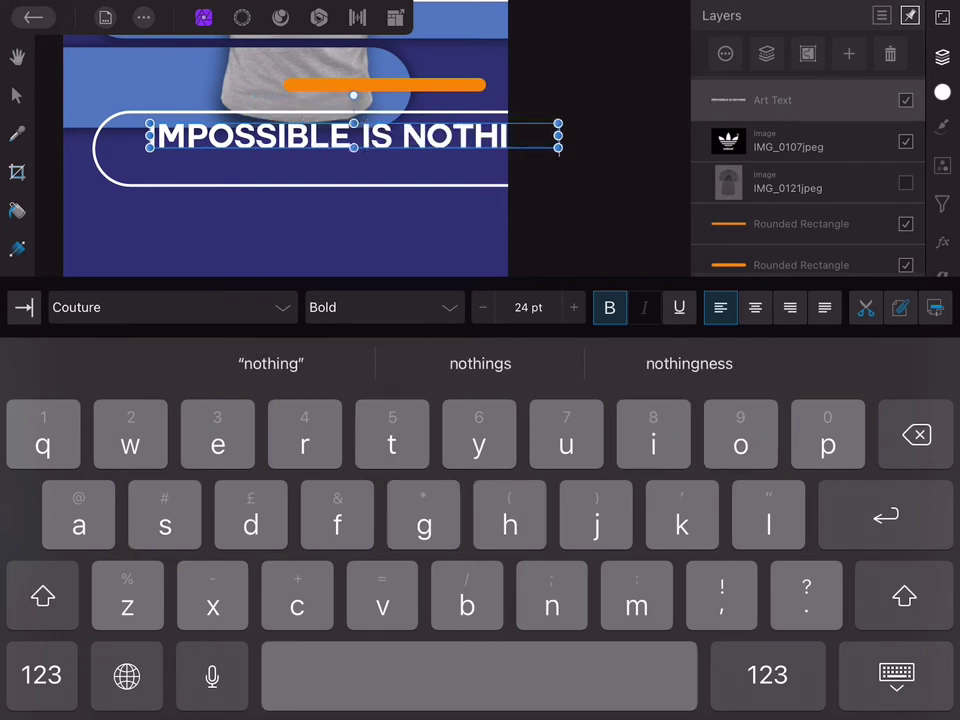
pyautogui.click(440, 137)
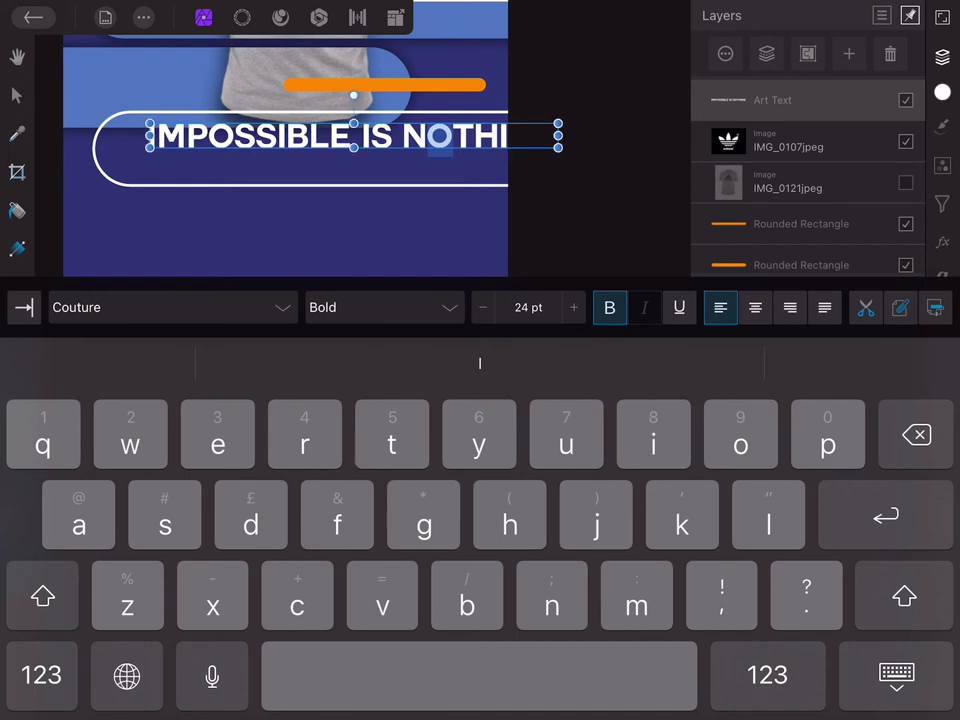
pyautogui.click(16, 95)
pyautogui.moveTo(354, 135); pyautogui.dragTo(313, 155)
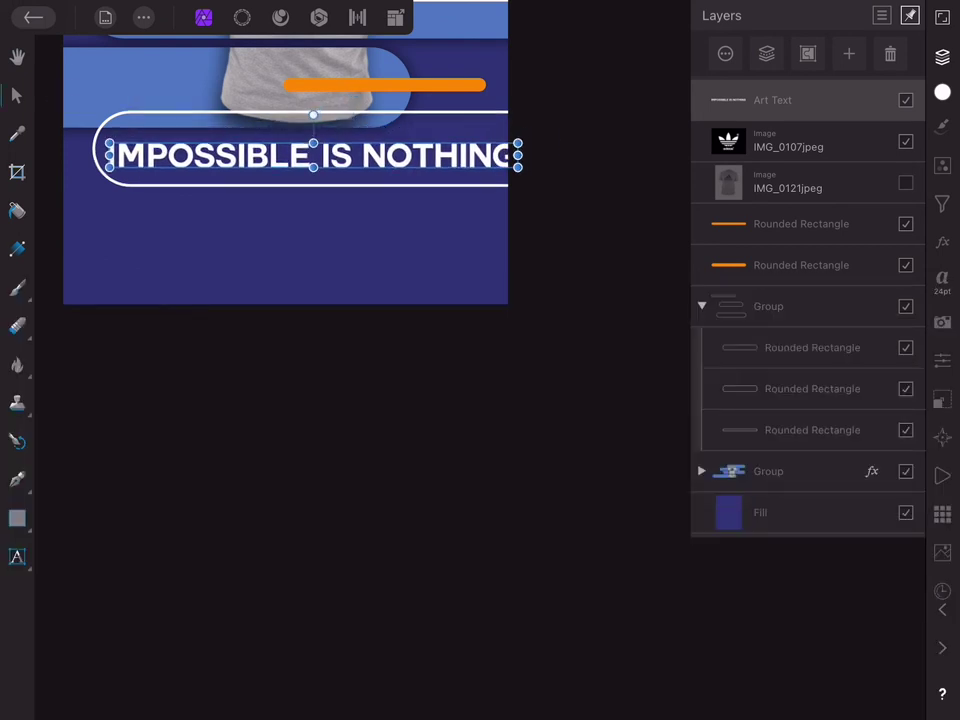
# - Narrow the slogan's text frame, then shorten the slogan's pill outline and raise it slightly
pyautogui.scroll(5, 300, 250)
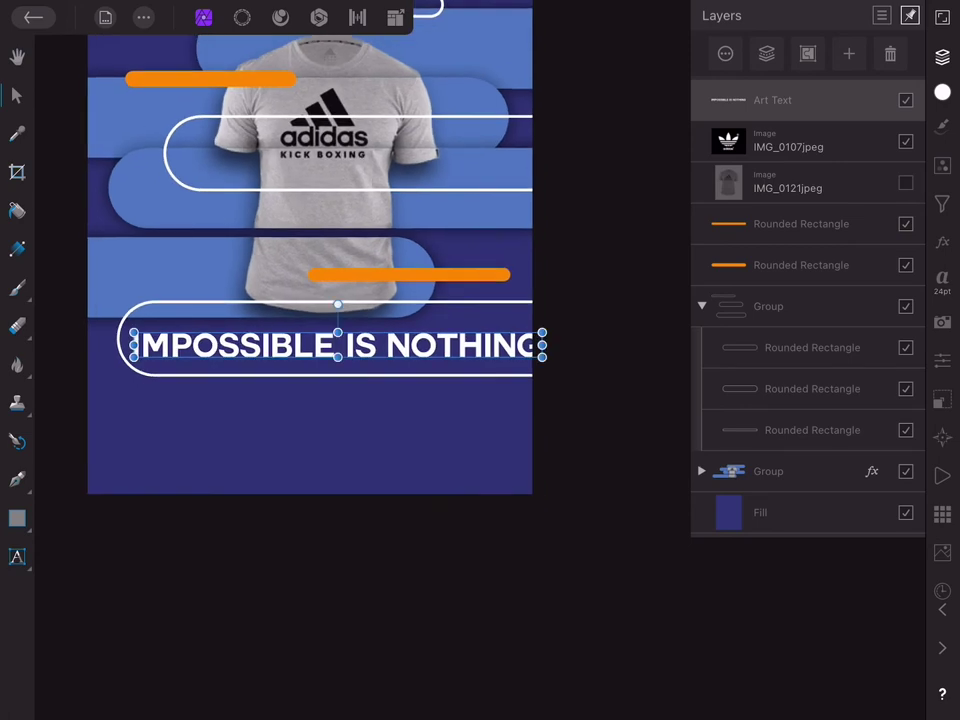
pyautogui.moveTo(542, 345); pyautogui.dragTo(510, 345)
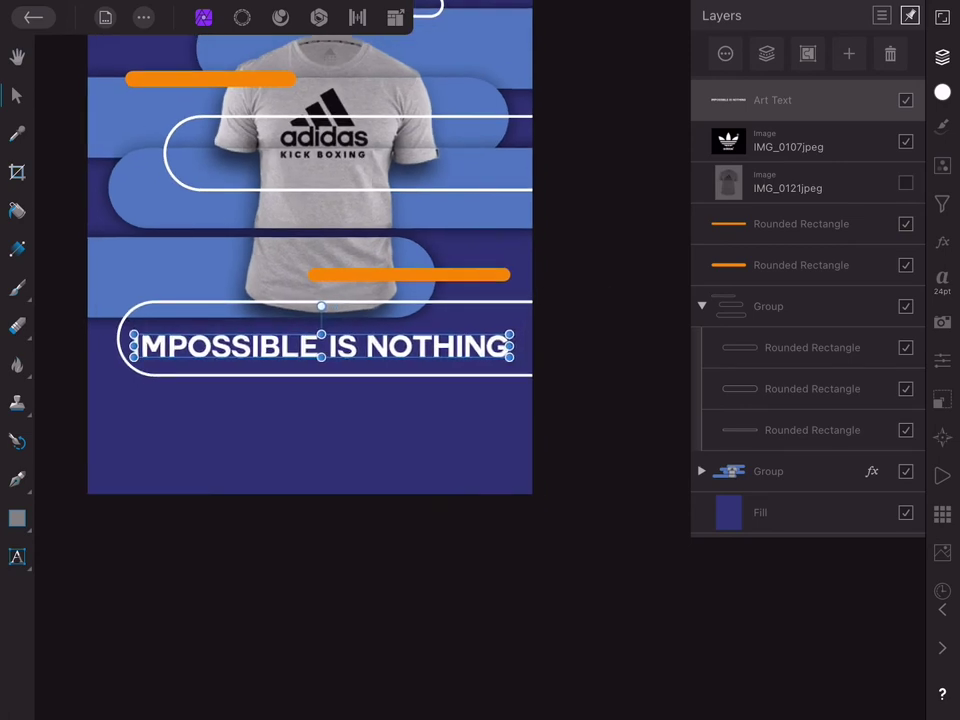
pyautogui.scroll(3, 350, 350)
pyautogui.click(375, 366)
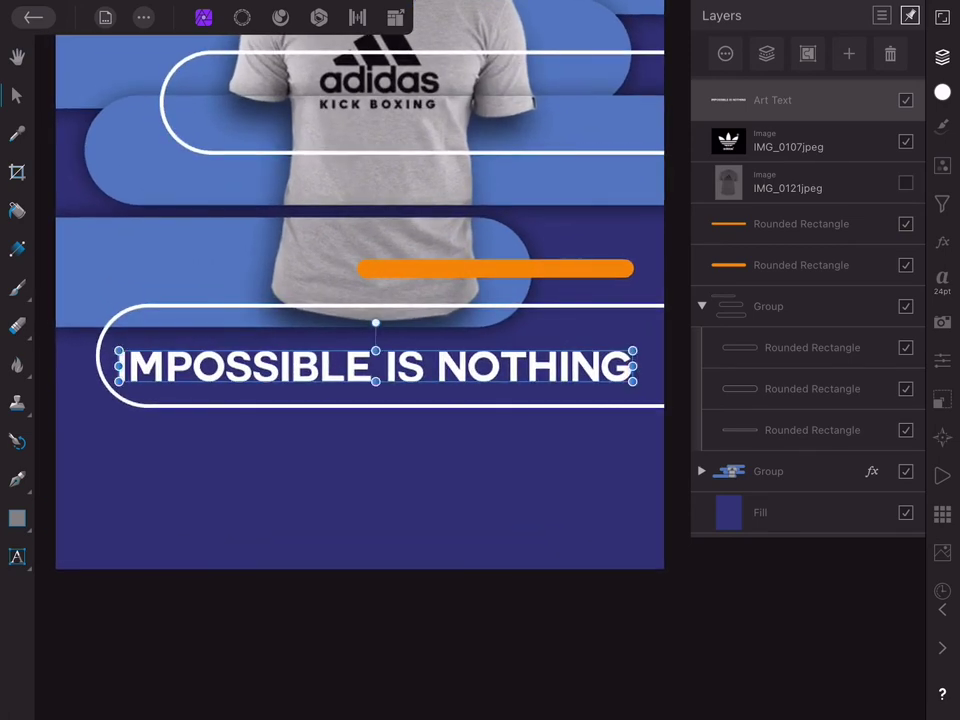
pyautogui.click(812, 388)
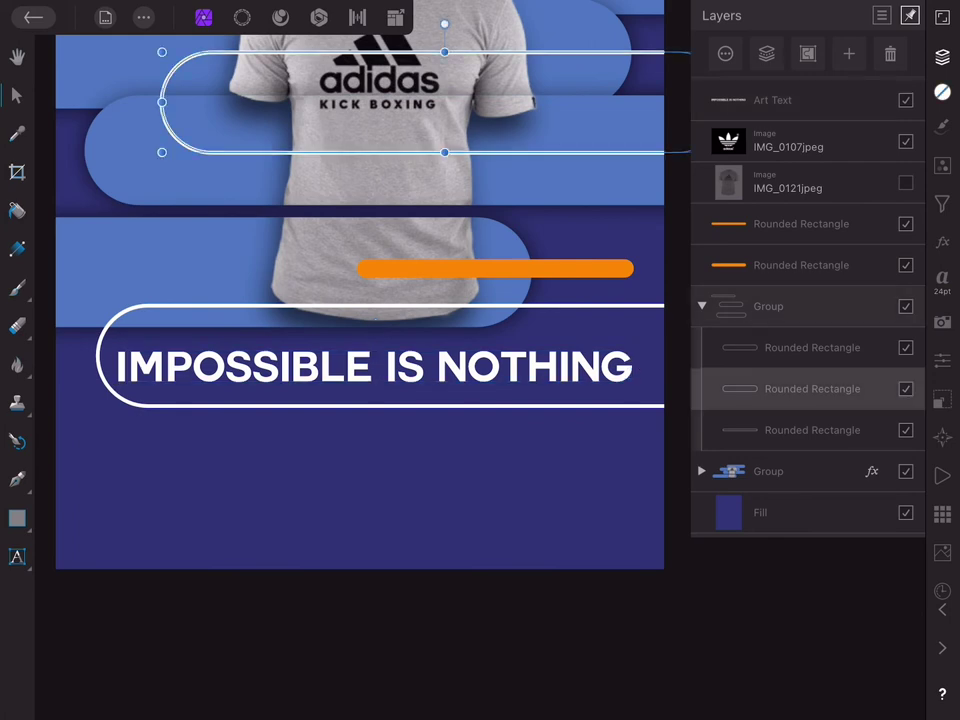
pyautogui.click(812, 347)
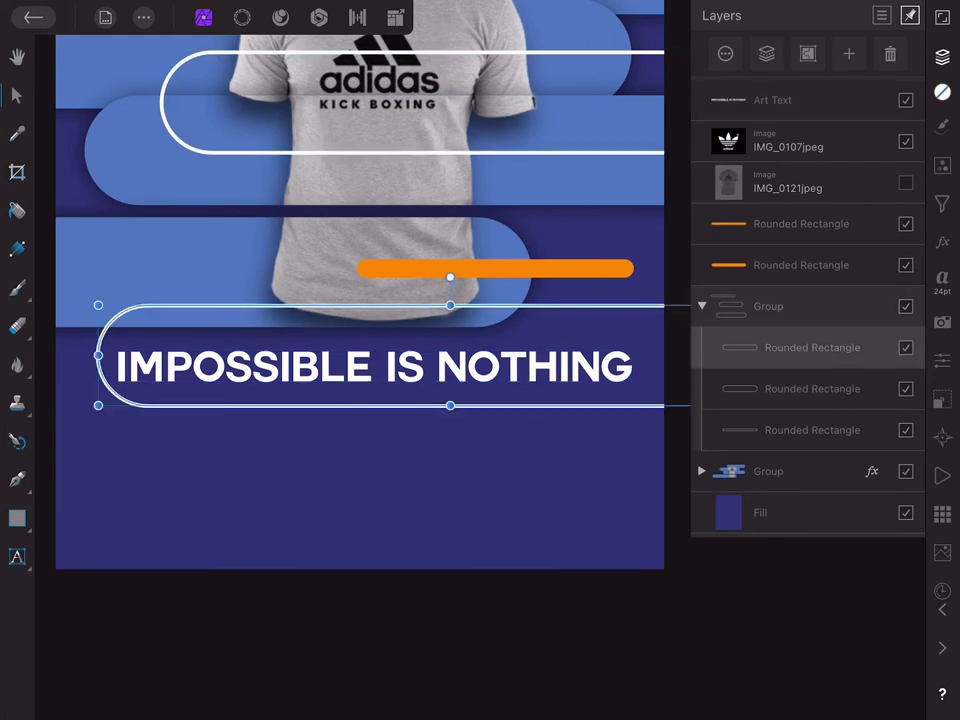
pyautogui.moveTo(450, 405); pyautogui.dragTo(445, 348)
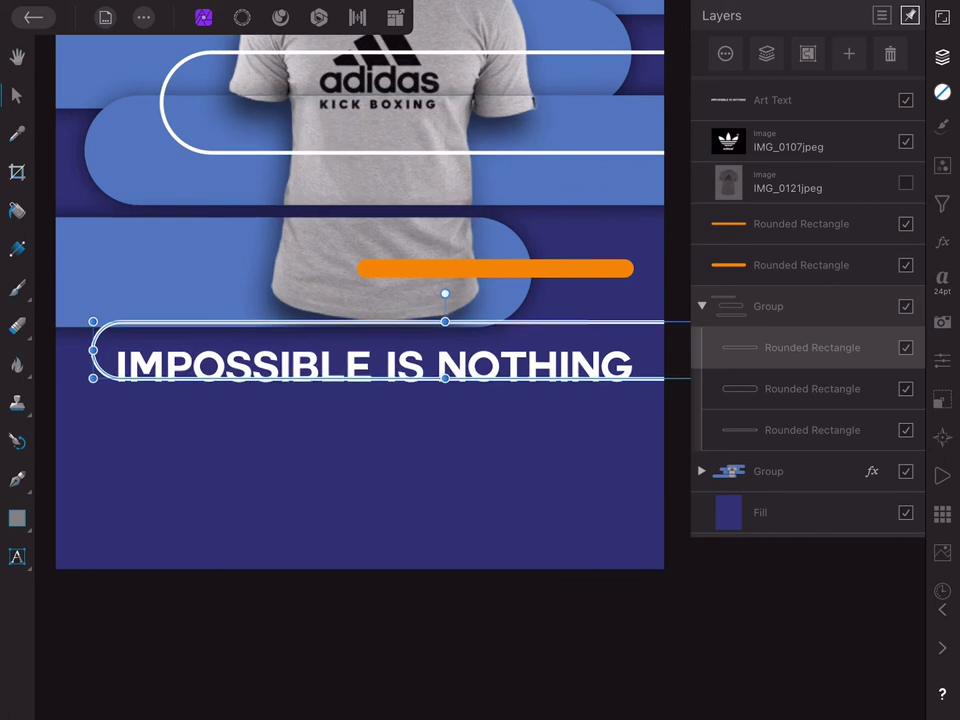
pyautogui.moveTo(450, 340)
pyautogui.mouseDown()
pyautogui.moveTo(450, 326)
pyautogui.moveTo(445, 338)
pyautogui.mouseUp()
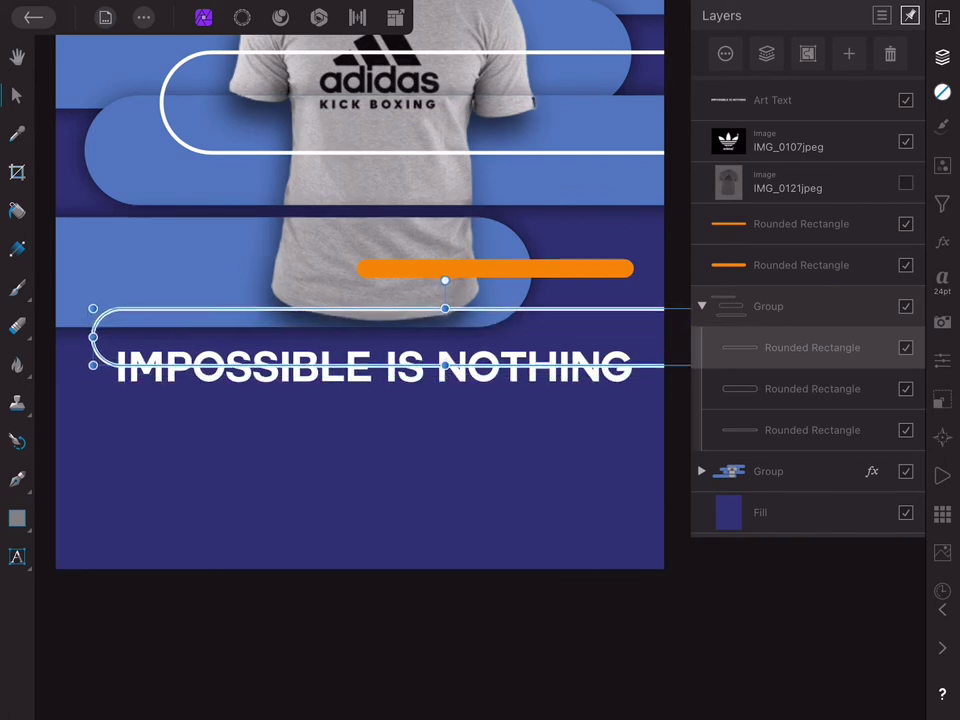
# - Move the slogan up into the pill outline and stretch it wider
pyautogui.click(300, 367)
pyautogui.moveTo(375, 367); pyautogui.dragTo(373, 338)
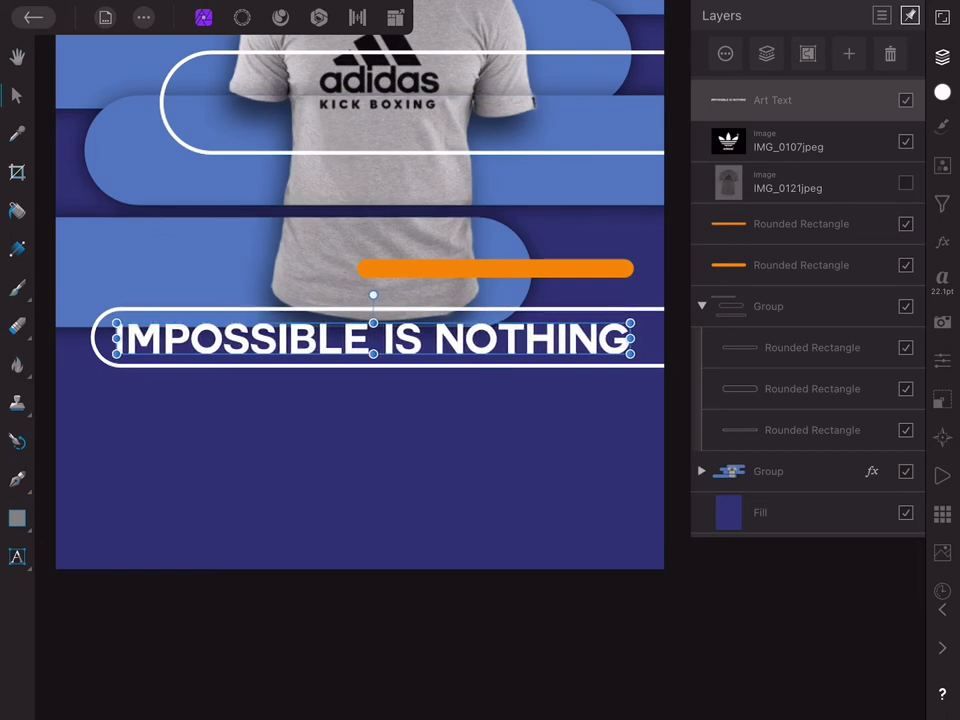
pyautogui.moveTo(630, 338); pyautogui.dragTo(650, 338)
pyautogui.click(360, 640)
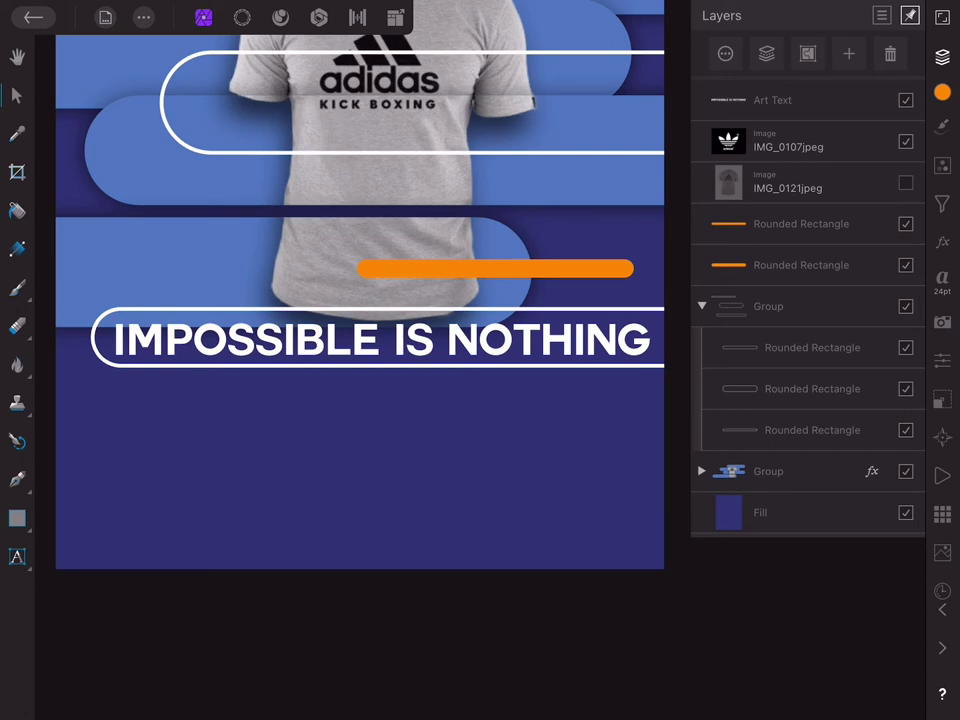
pyautogui.click(812, 347)
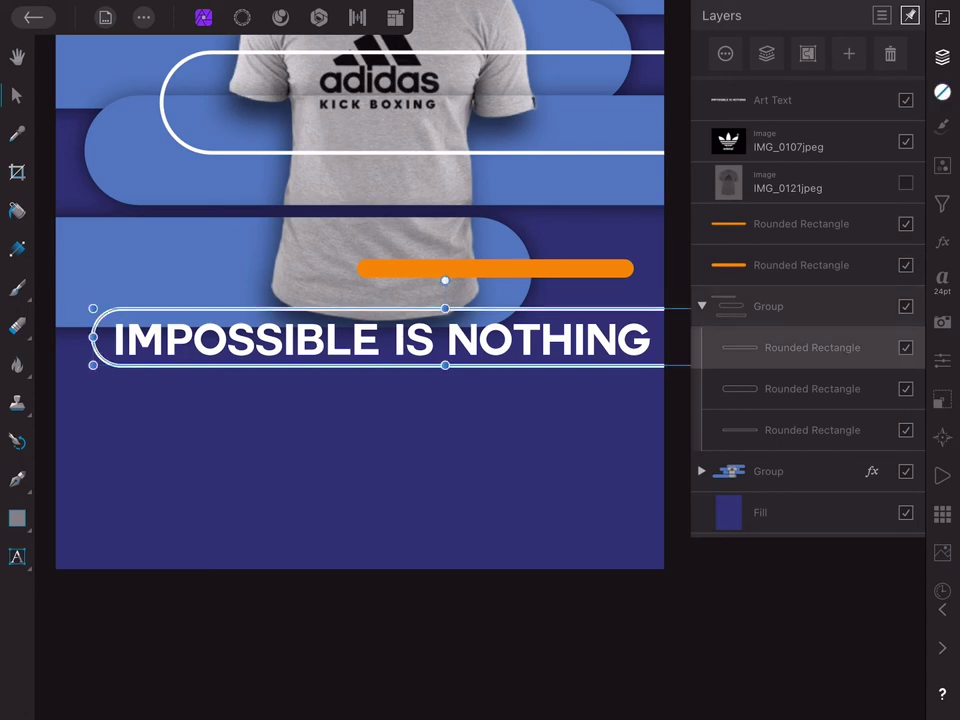
pyautogui.click(602, 317)
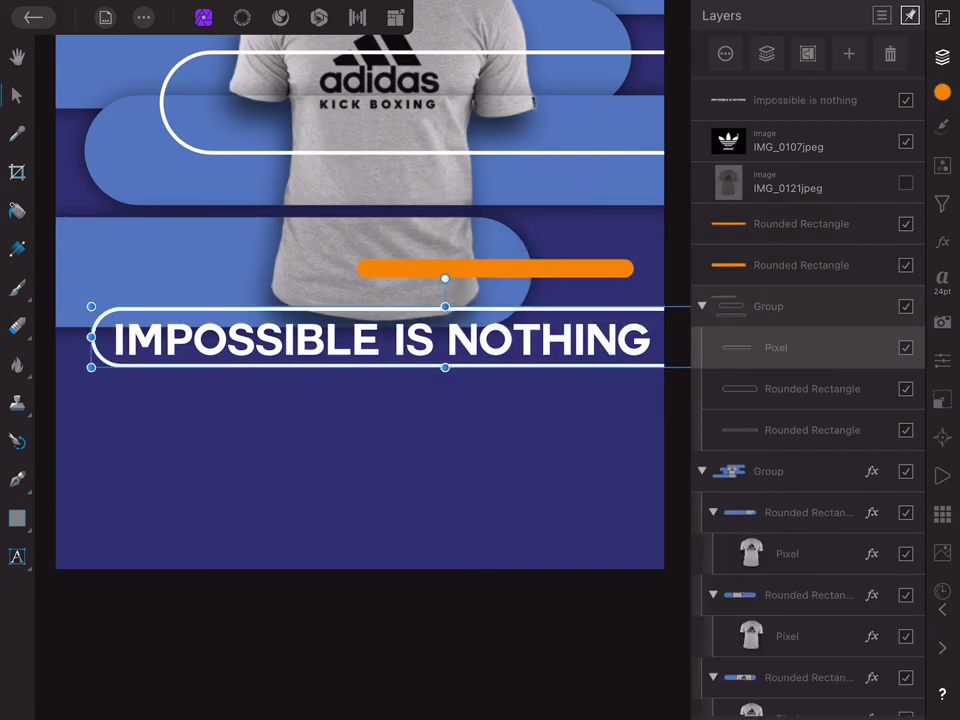
# - Rasterise the slogan's pill outline and set up a smaller-width Erase Brush
pyautogui.click(766, 53)
pyautogui.click(727, 217)
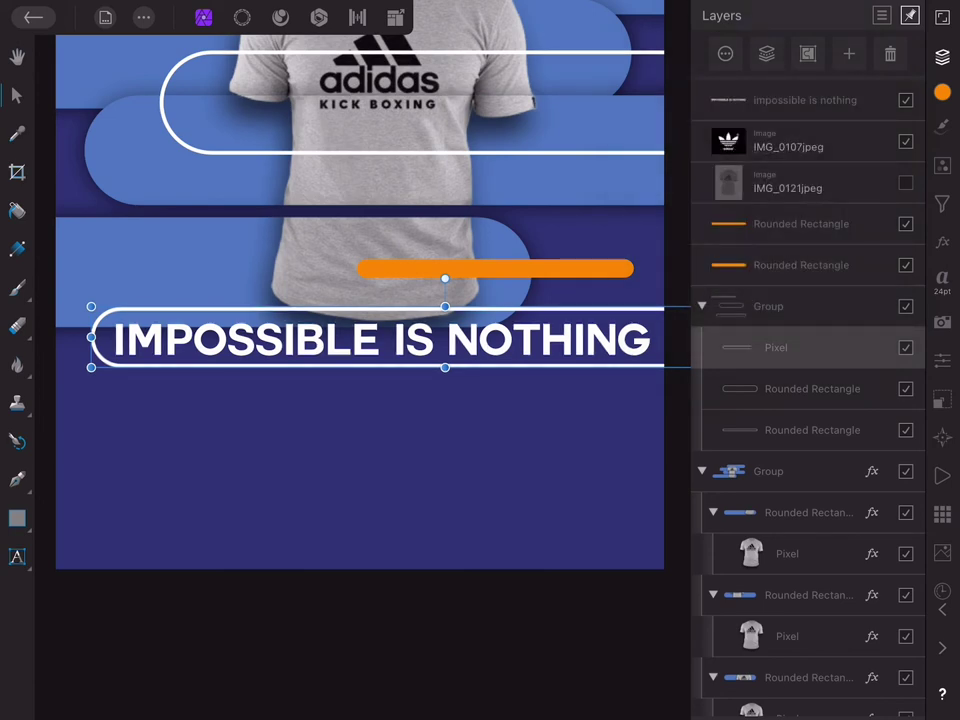
pyautogui.click(17, 326)
pyautogui.scroll(3, 480, 358)
pyautogui.scroll(2, 480, 358)
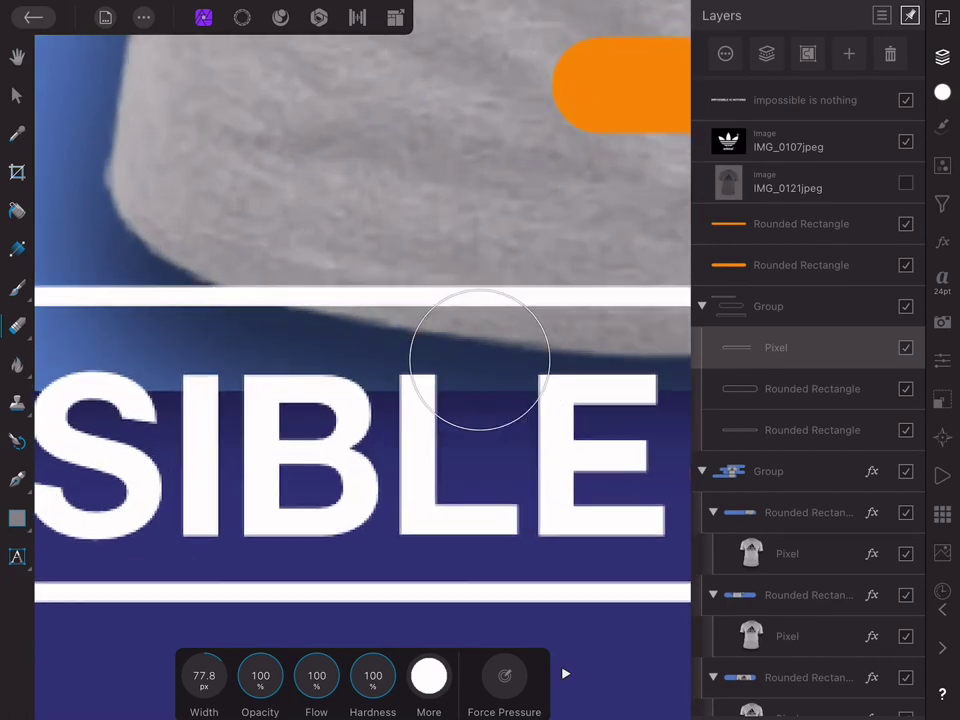
pyautogui.moveTo(204, 676); pyautogui.dragTo(180, 676)
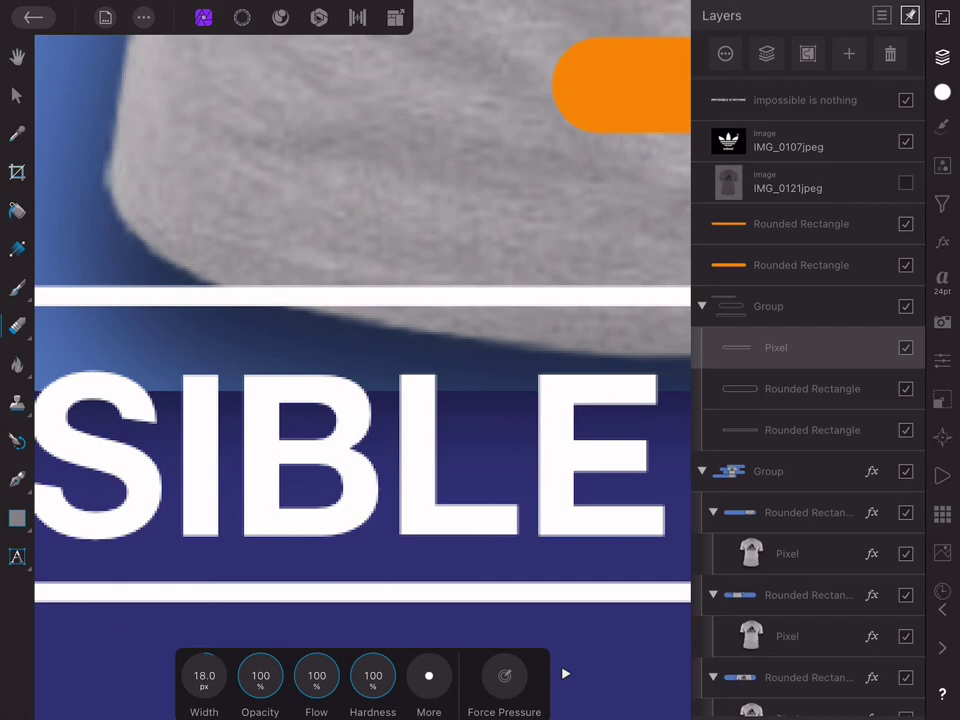
# - Erase the pill outline's top line where it crosses the shirt hem
pyautogui.moveTo(362, 292); pyautogui.dragTo(244, 294)
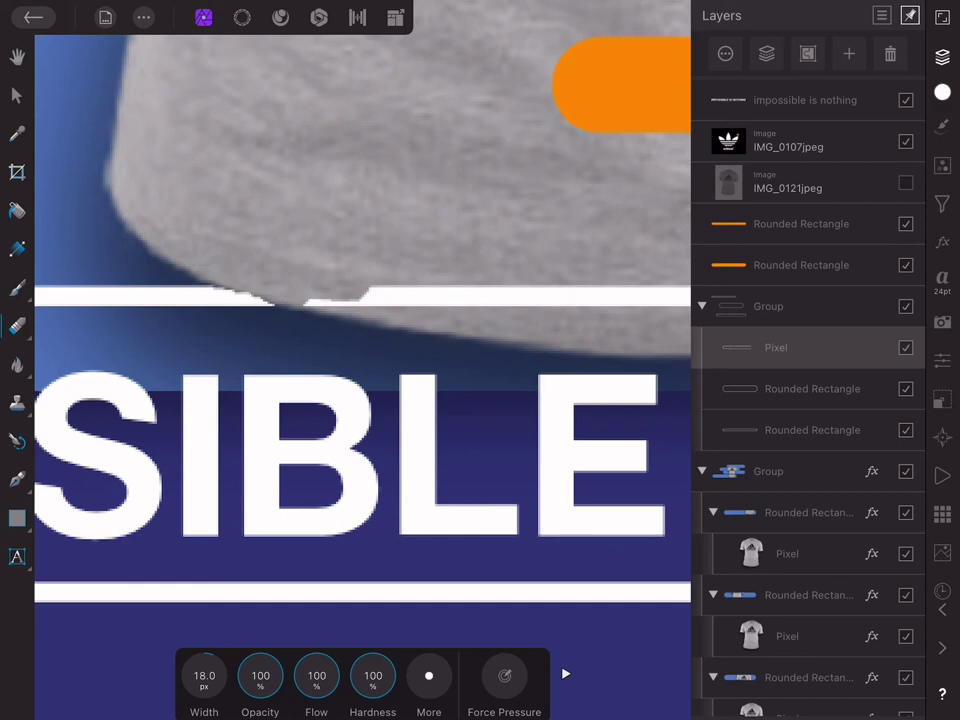
pyautogui.moveTo(270, 295); pyautogui.dragTo(530, 295)
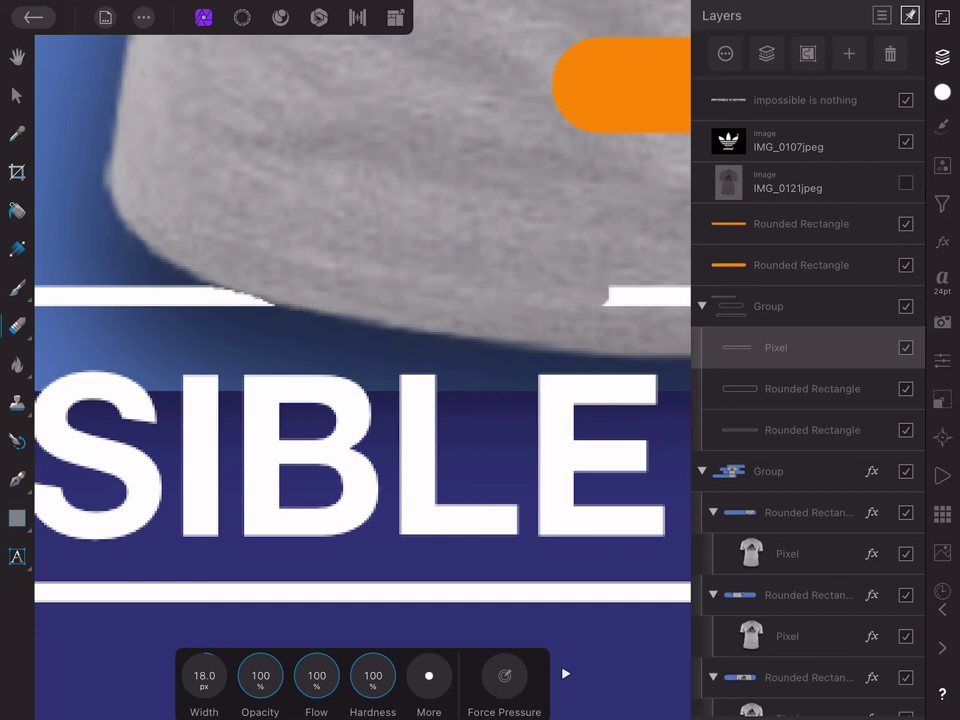
pyautogui.hscroll(2, 360, 360)
pyautogui.hscroll(10, 480, 360)
pyautogui.hscroll(5, 480, 360)
pyautogui.scroll(5, 310, 378)
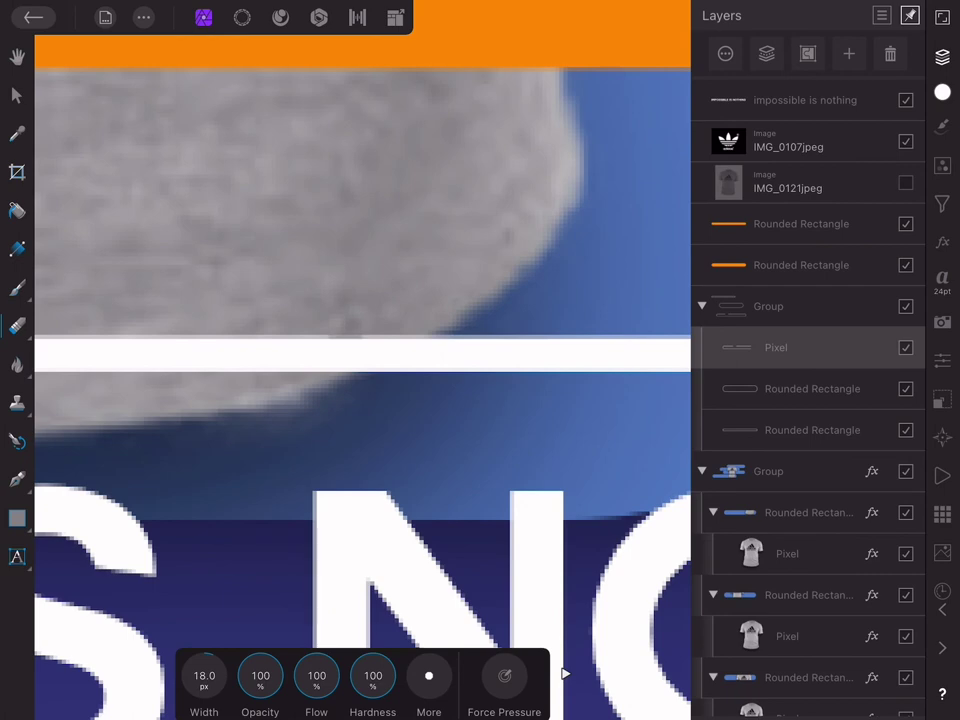
pyautogui.moveTo(240, 355); pyautogui.dragTo(385, 355)
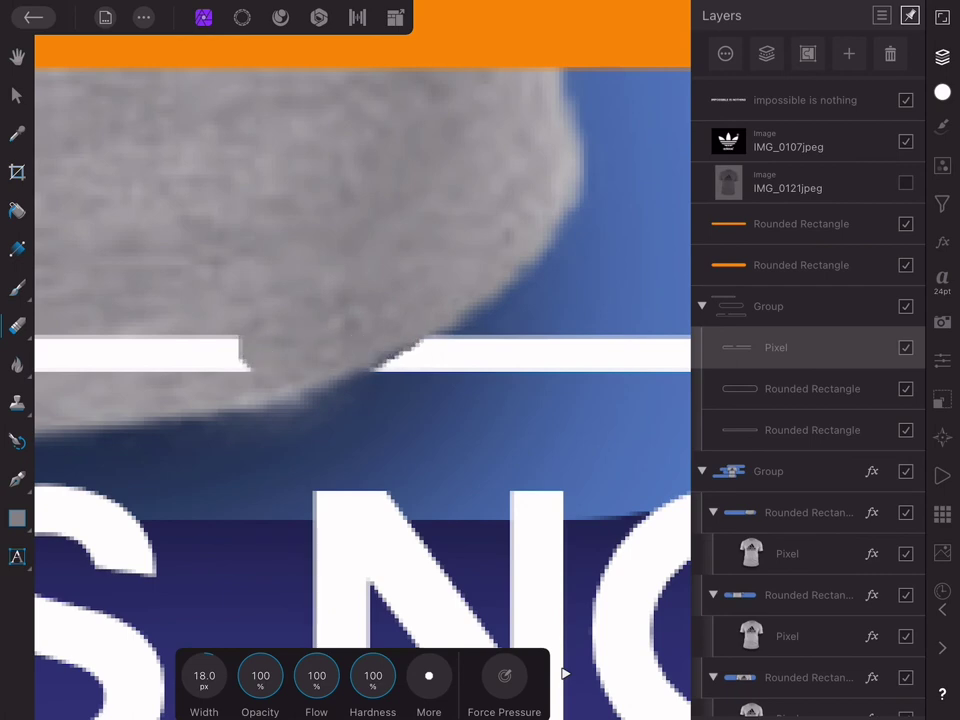
pyautogui.moveTo(240, 355); pyautogui.dragTo(95, 355)
pyautogui.scroll(-3, 480, 360)
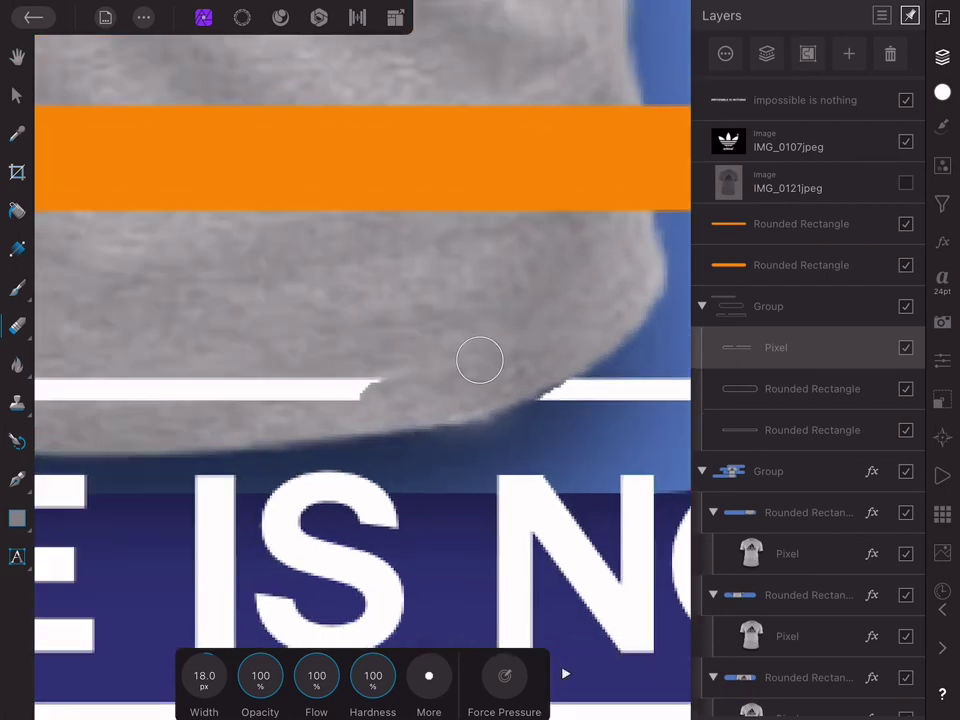
pyautogui.moveTo(388, 392); pyautogui.dragTo(67, 392)
pyautogui.scroll(-3, 479, 360)
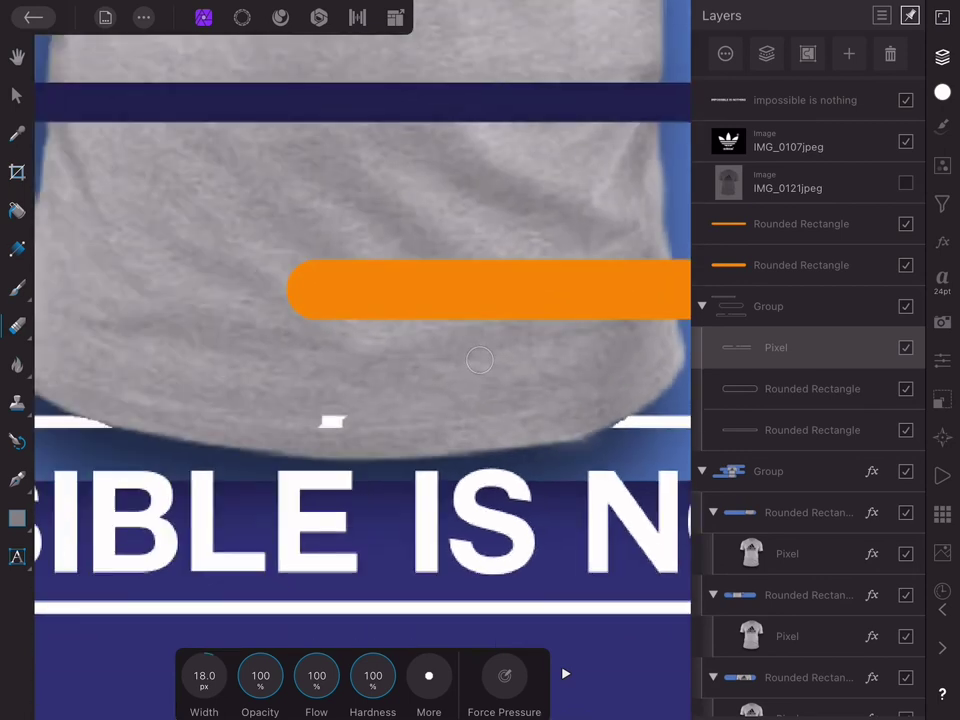
pyautogui.scroll(-3, 479, 360)
pyautogui.scroll(-3, 479, 360)
# - Hide the layers list and pan the view to frame the slogan in its pill outline
pyautogui.scroll(-2, 479, 360)
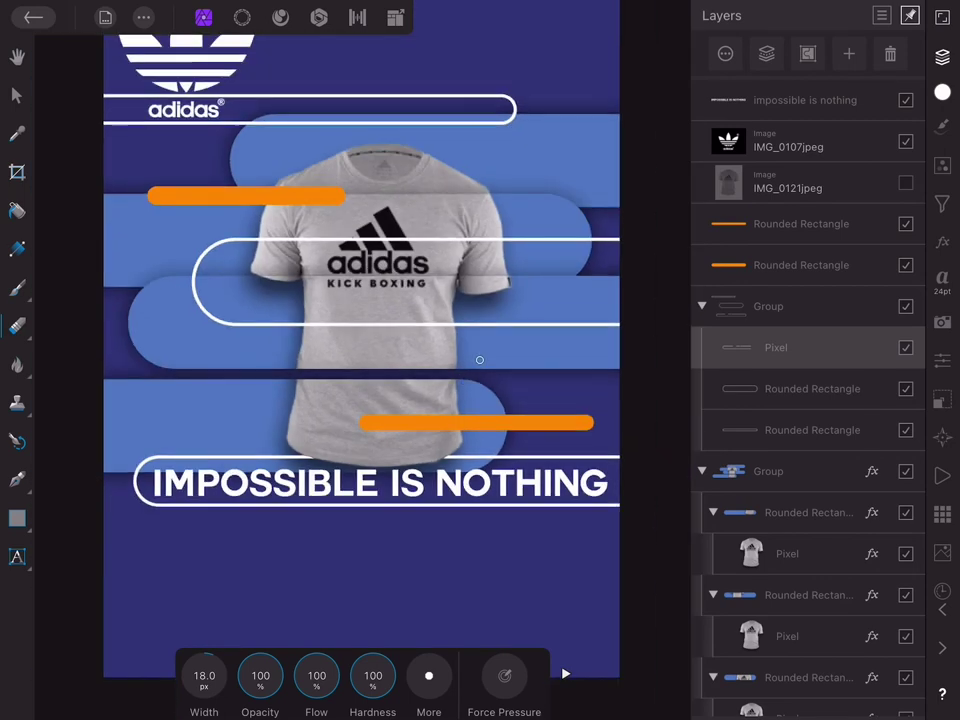
pyautogui.scroll(-2, 479, 360)
pyautogui.scroll(-2, 479, 360)
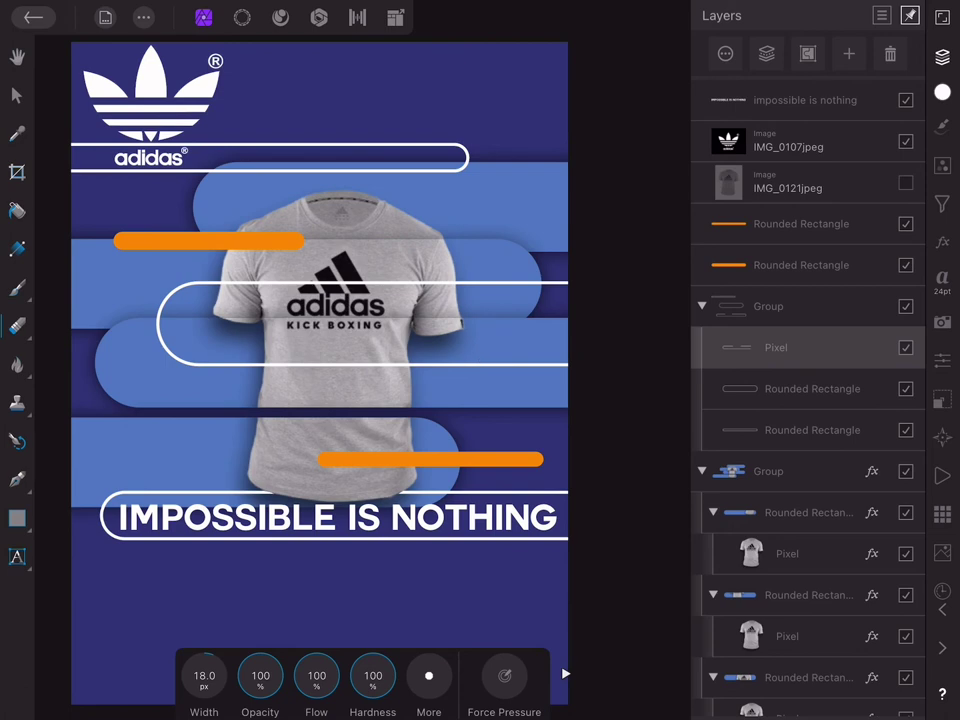
pyautogui.scroll(-2, 320, 373)
pyautogui.scroll(-1, 320, 373)
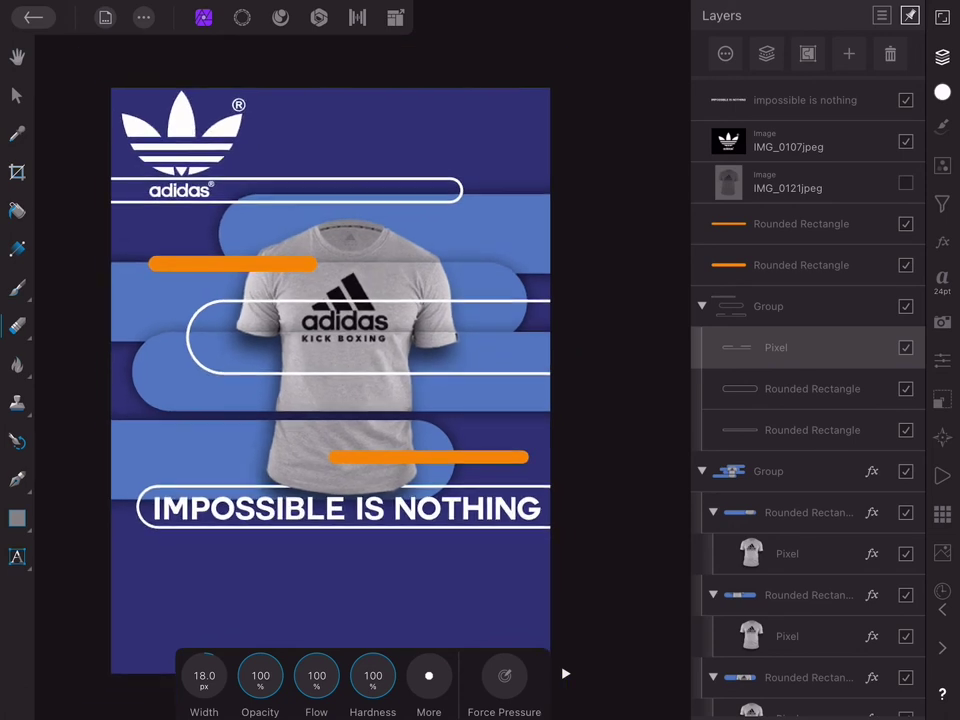
pyautogui.click(942, 56)
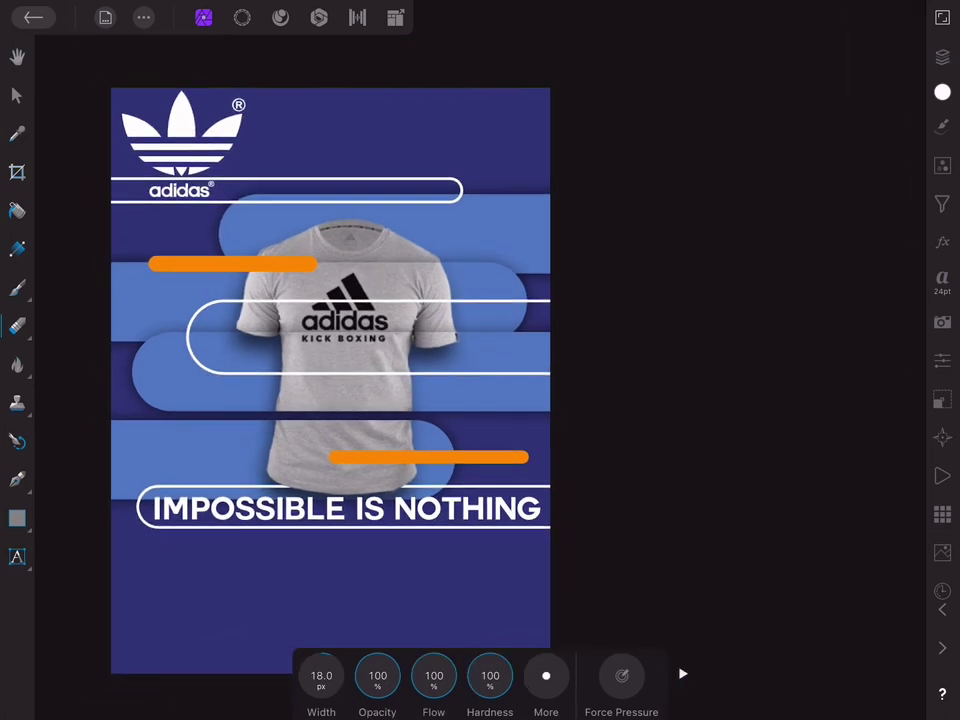
pyautogui.scroll(-1, 479, 360)
pyautogui.scroll(1, 479, 360)
pyautogui.scroll(1, 479, 360)
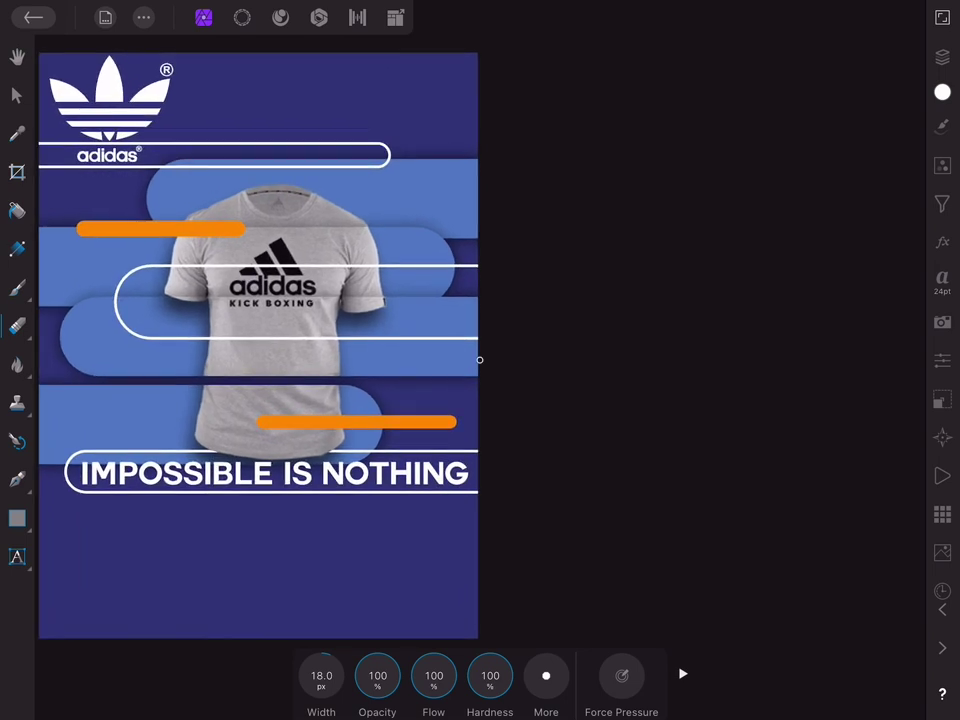
pyautogui.click(17, 56)
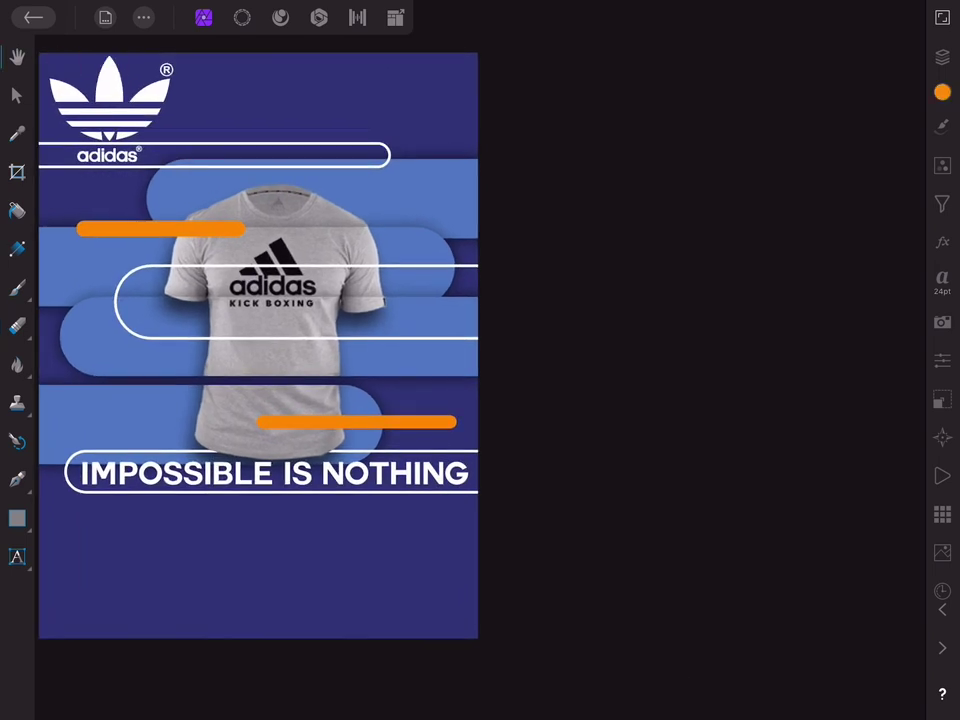
pyautogui.moveTo(258, 345); pyautogui.dragTo(283, 348)
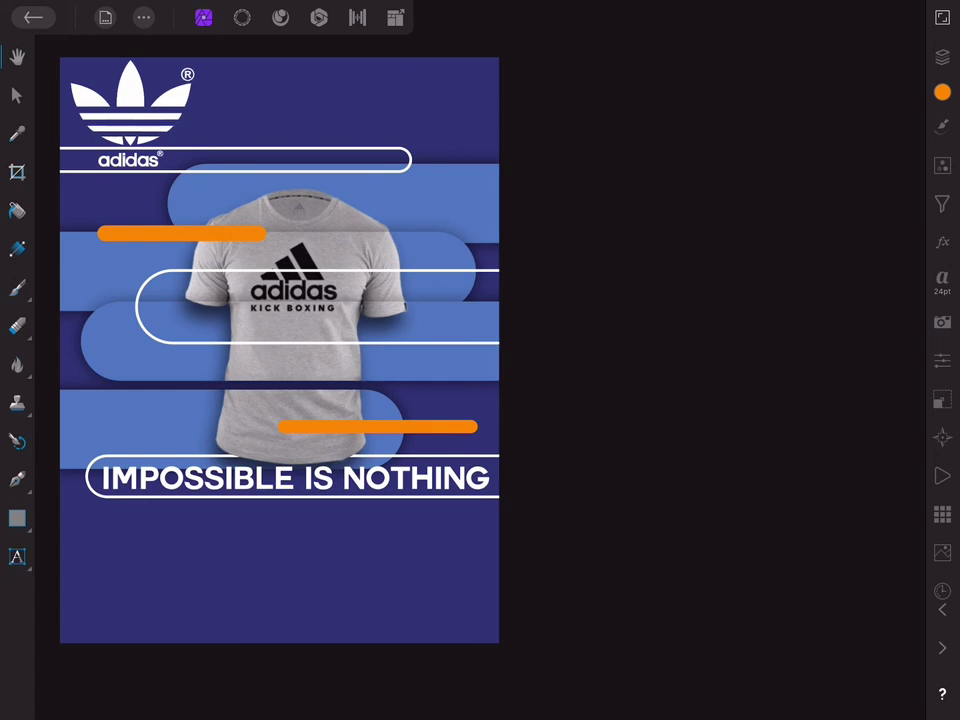
# - Add a 16 pt caption 'adidas on Facebook Instagram Twitter' just below the slogan
pyautogui.click(17, 556)
pyautogui.click(171, 515)
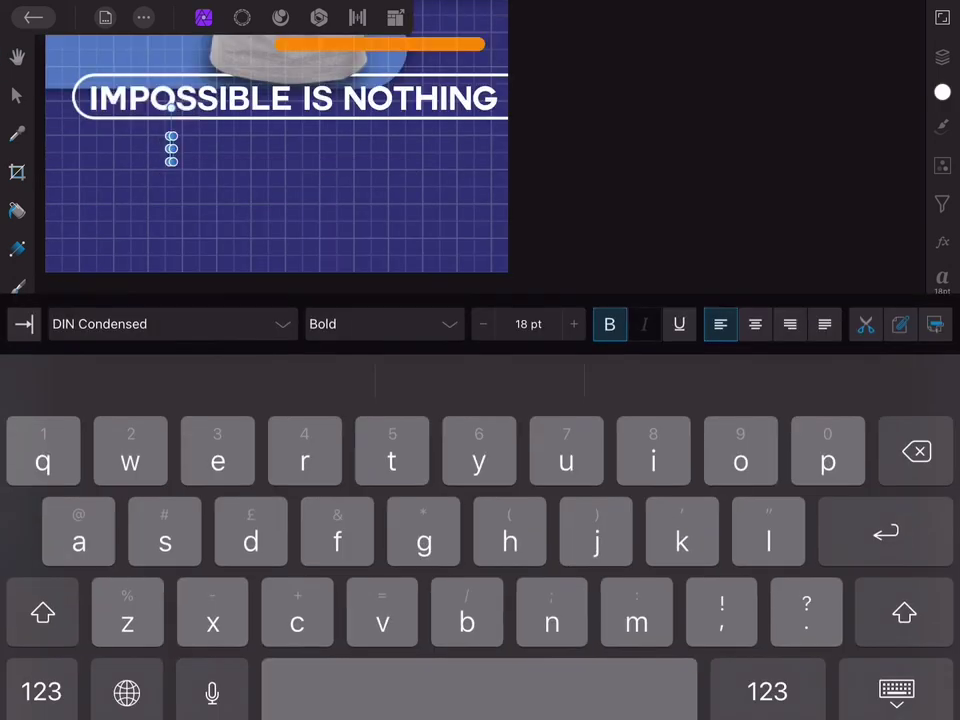
pyautogui.click(528, 307)
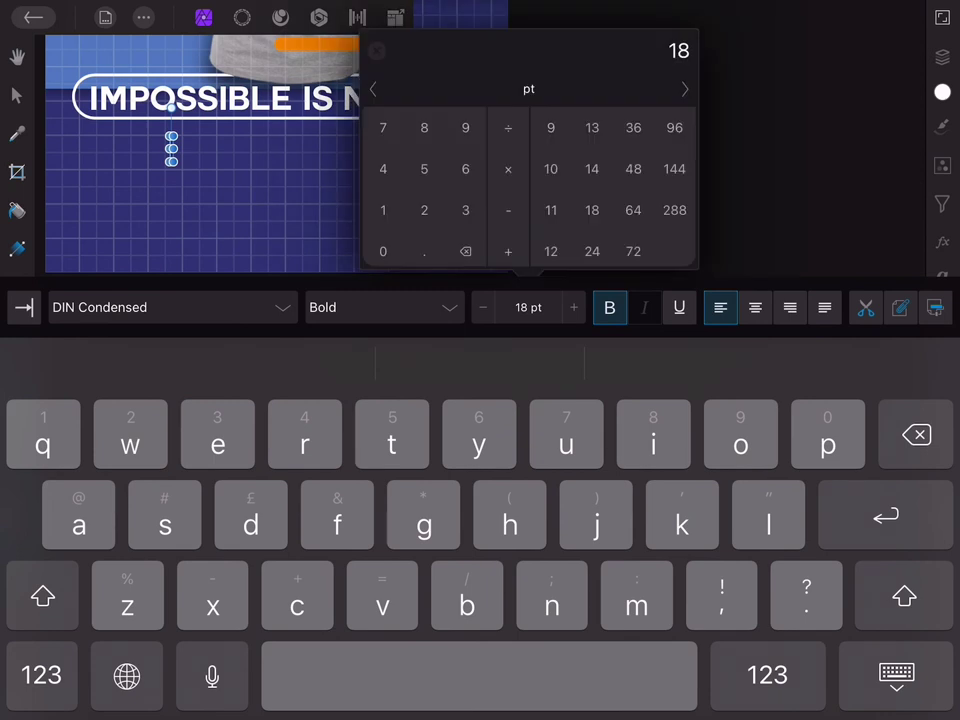
pyautogui.write('16')
pyautogui.press('Return')
pyautogui.write('a')
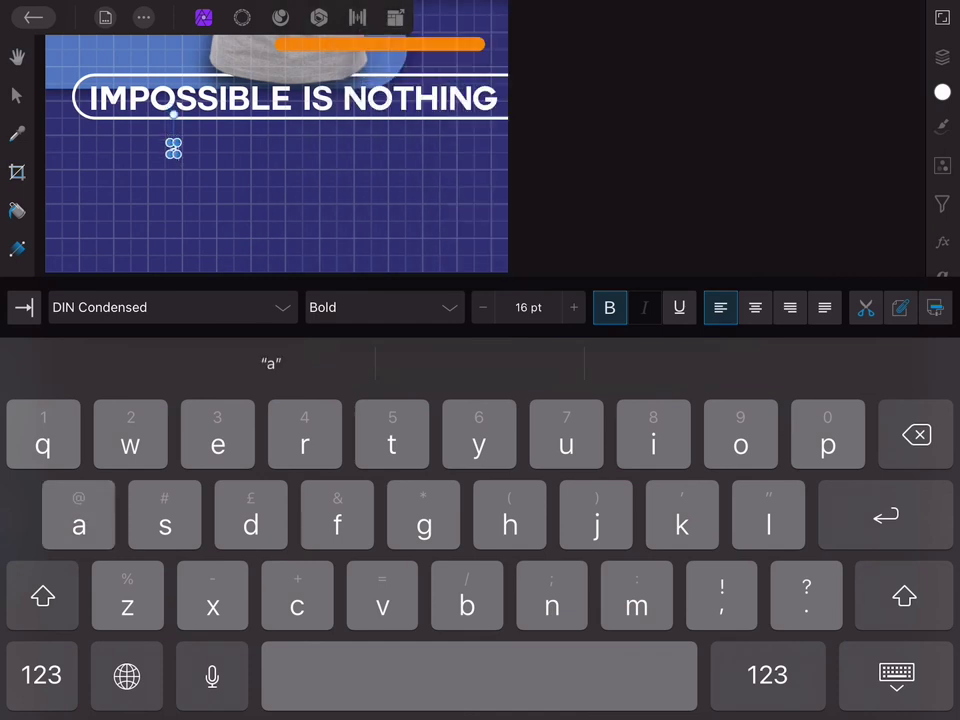
pyautogui.write('didas o')
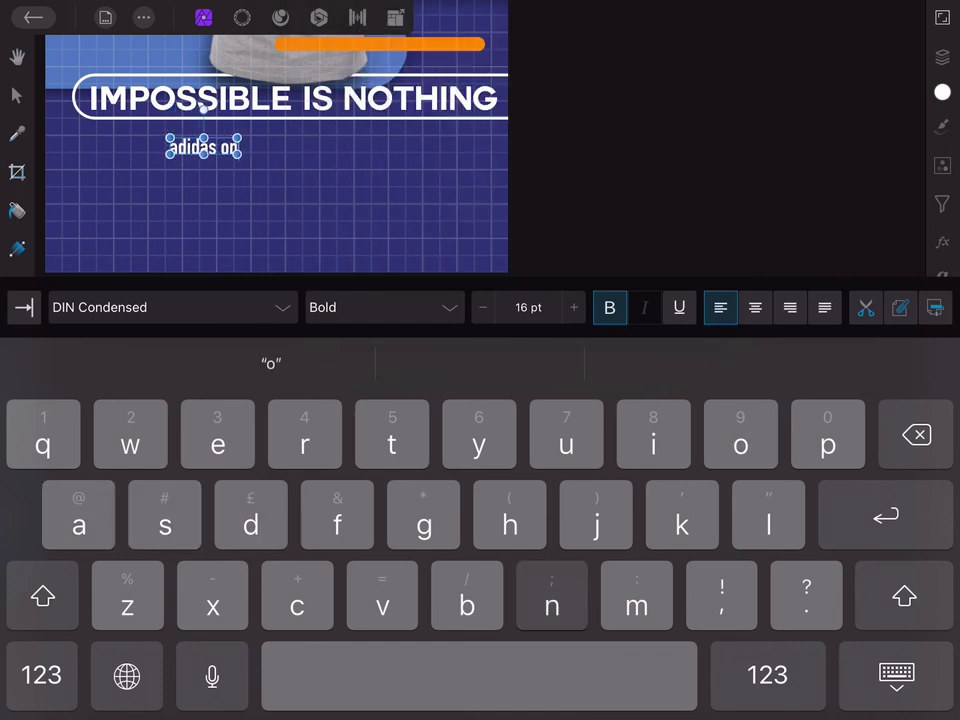
pyautogui.write('n ')
pyautogui.write('Face')
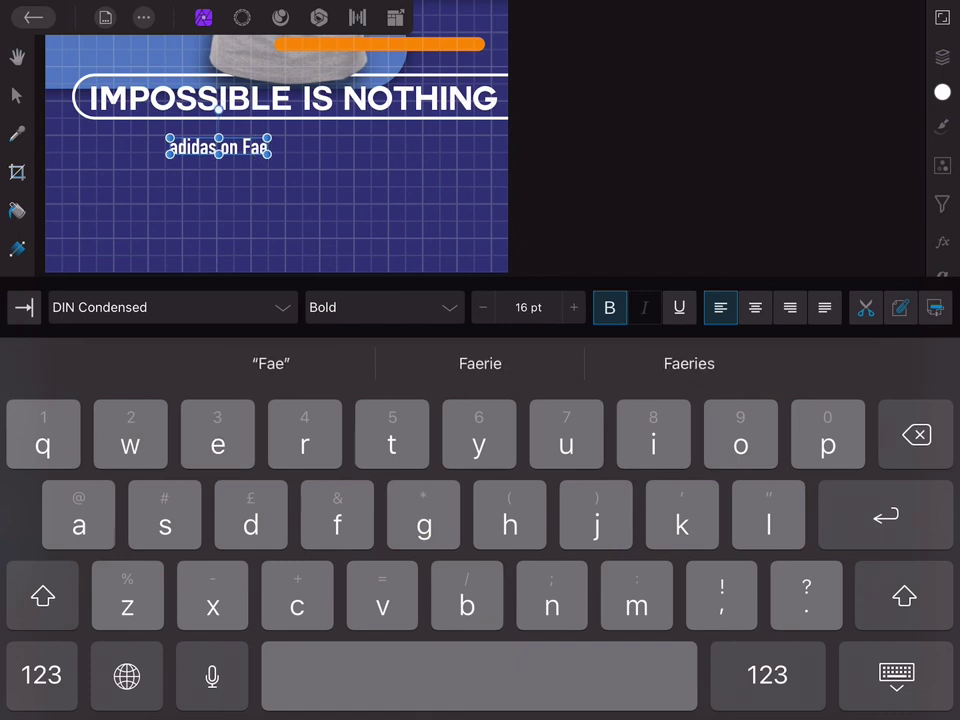
pyautogui.press('BackSpace')
pyautogui.press('BackSpace')
pyautogui.write('aceboo')
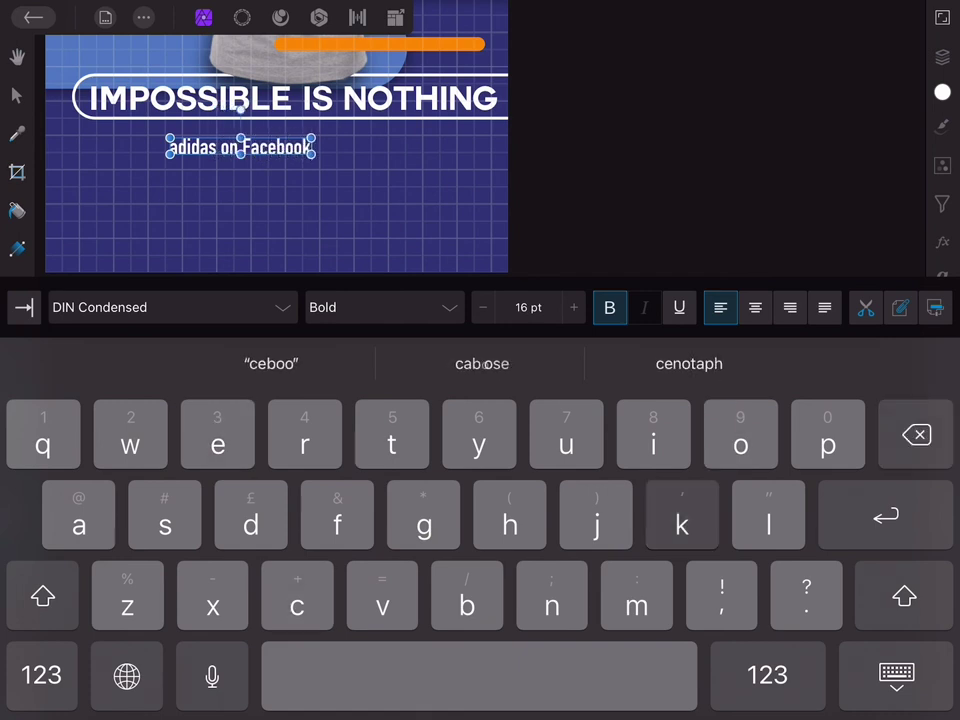
pyautogui.write('k')
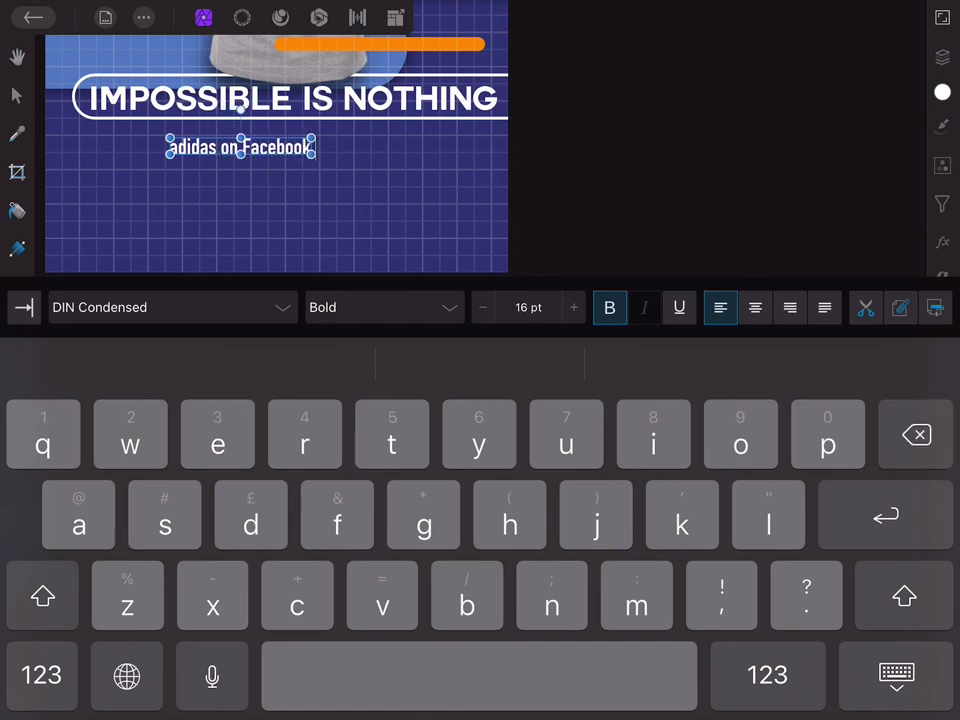
pyautogui.write(' Int')
pyautogui.press('BackSpace')
pyautogui.press('BackSpace')
pyautogui.press('BackSpace')
pyautogui.press('BackSpace')
pyautogui.write('I')
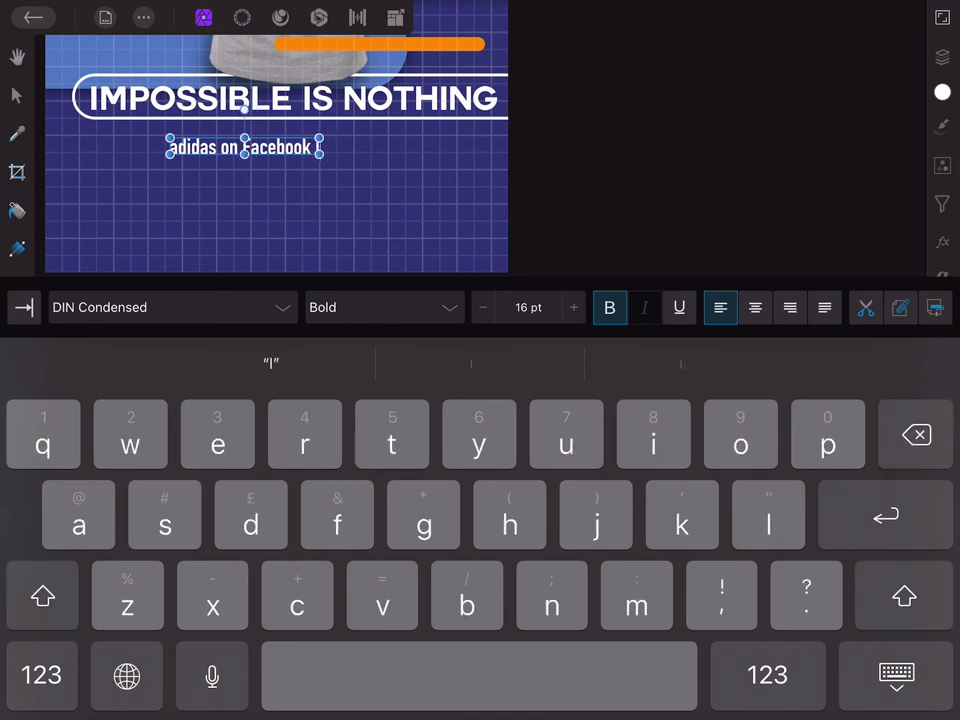
pyautogui.write('nstagram ')
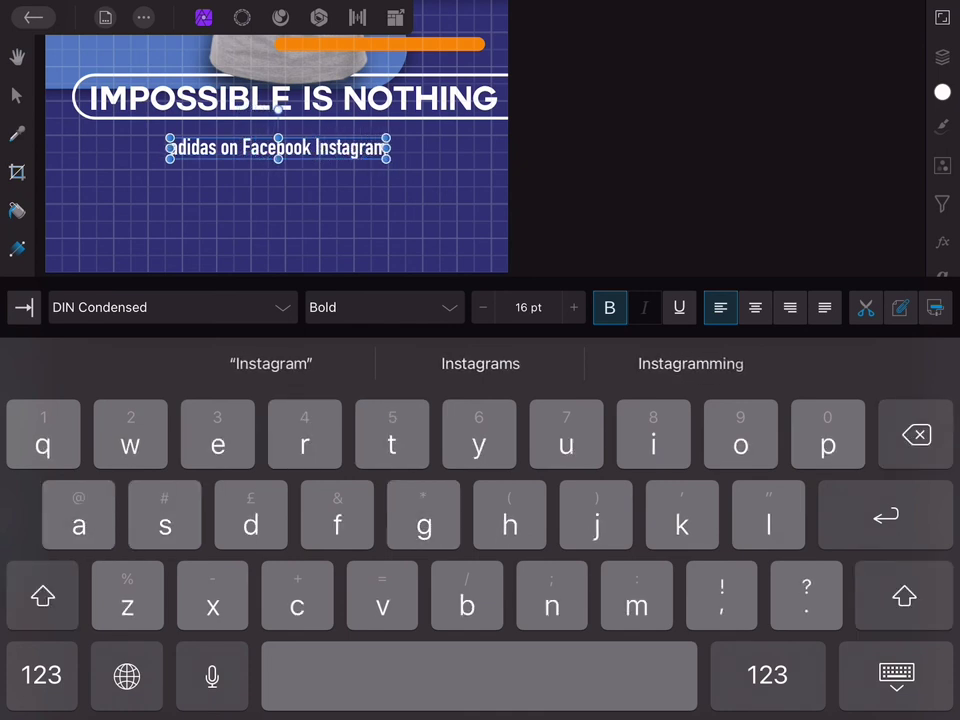
pyautogui.write('Twi')
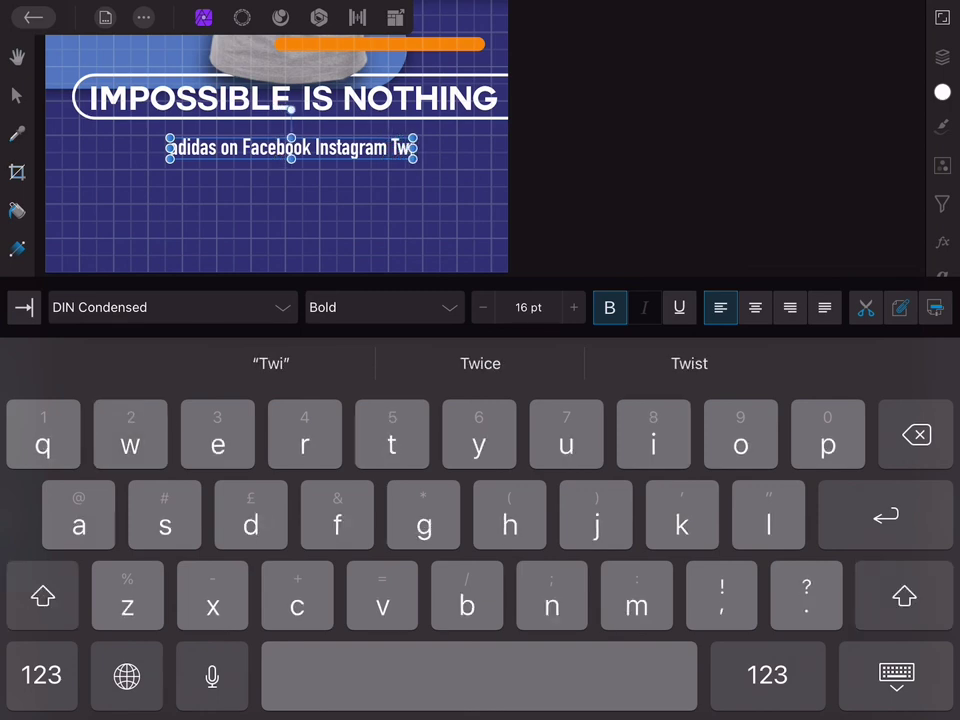
pyautogui.write('tter')
pyautogui.click(896, 676)
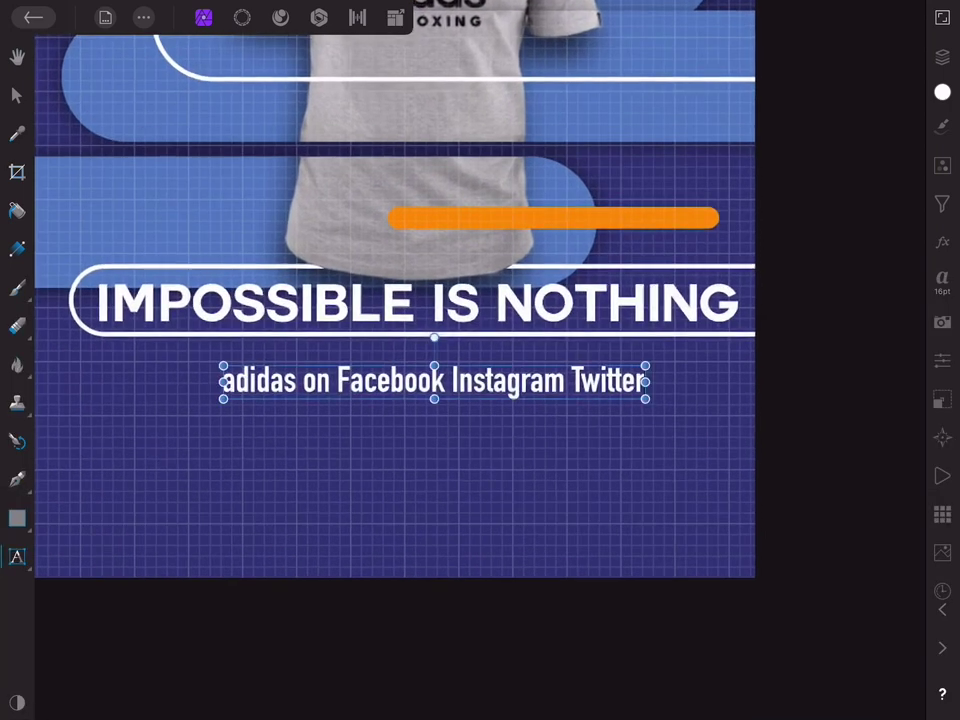
pyautogui.click(16, 95)
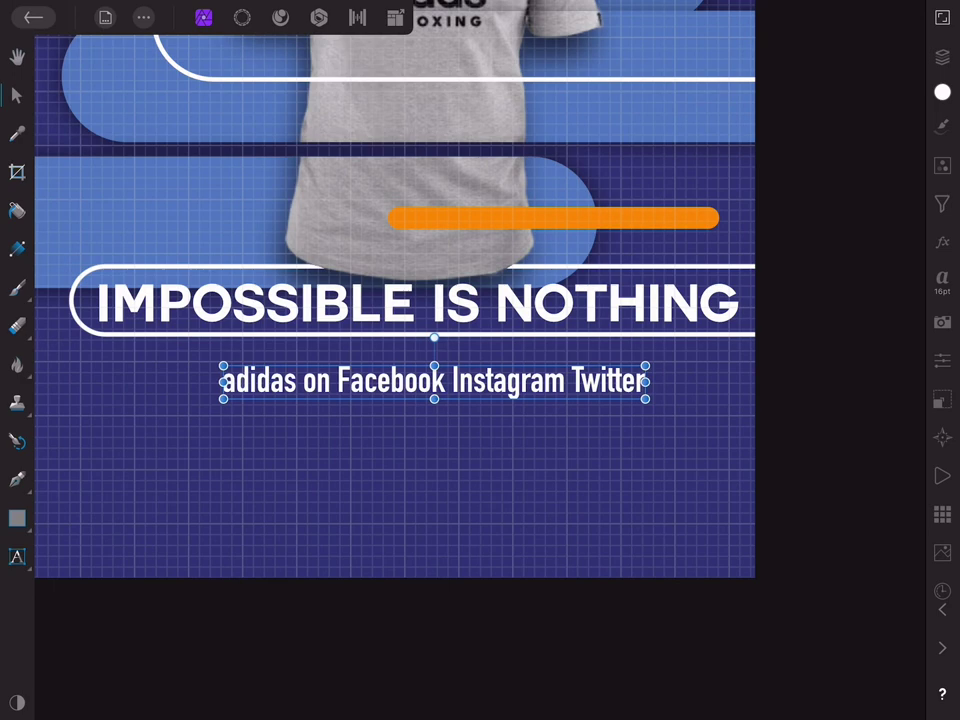
# - Set 1500 kerning before 'Facebook' and before 'Instagram' in the caption
pyautogui.doubleClick(434, 380)
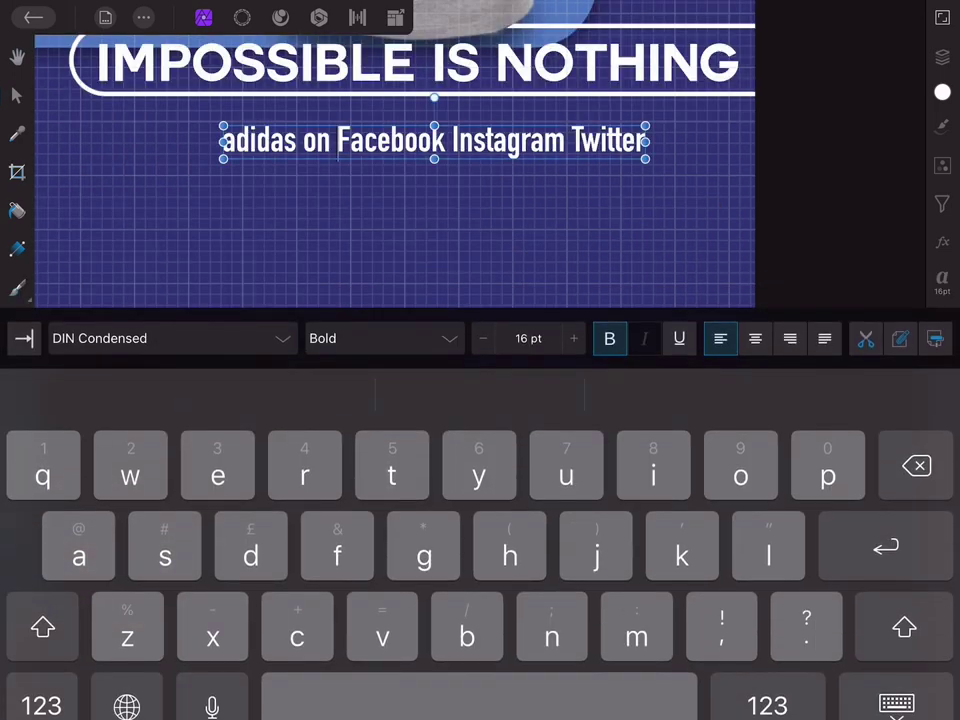
pyautogui.click(941, 282)
pyautogui.click(781, 64)
pyautogui.click(540, 172)
pyautogui.click(581, 131)
pyautogui.click(540, 213)
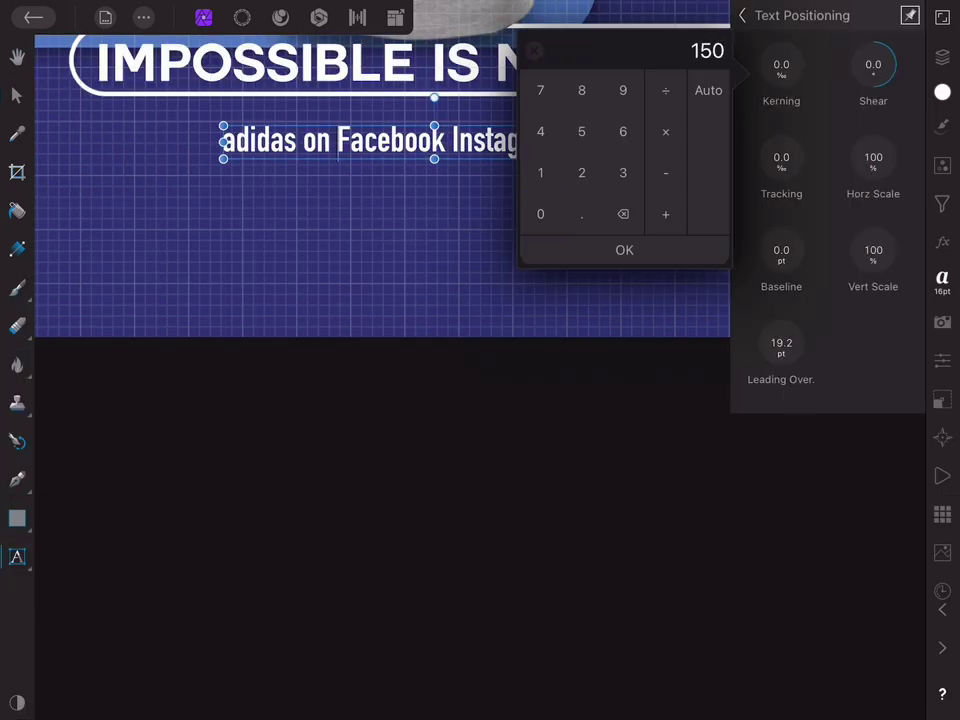
pyautogui.click(624, 250)
pyautogui.click(498, 140)
pyautogui.click(781, 64)
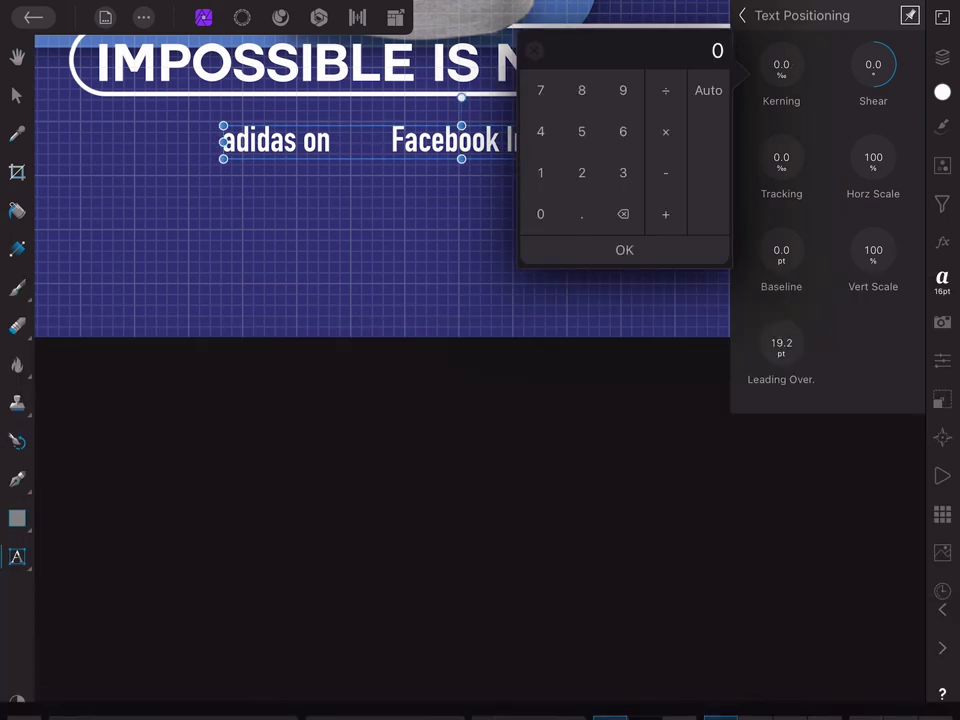
pyautogui.click(540, 172)
pyautogui.click(622, 131)
pyautogui.click(540, 213)
# - Set 1500 kerning before 'Twitter' and centre the caption beneath the slogan
pyautogui.click(540, 213)
pyautogui.click(624, 250)
pyautogui.click(680, 140)
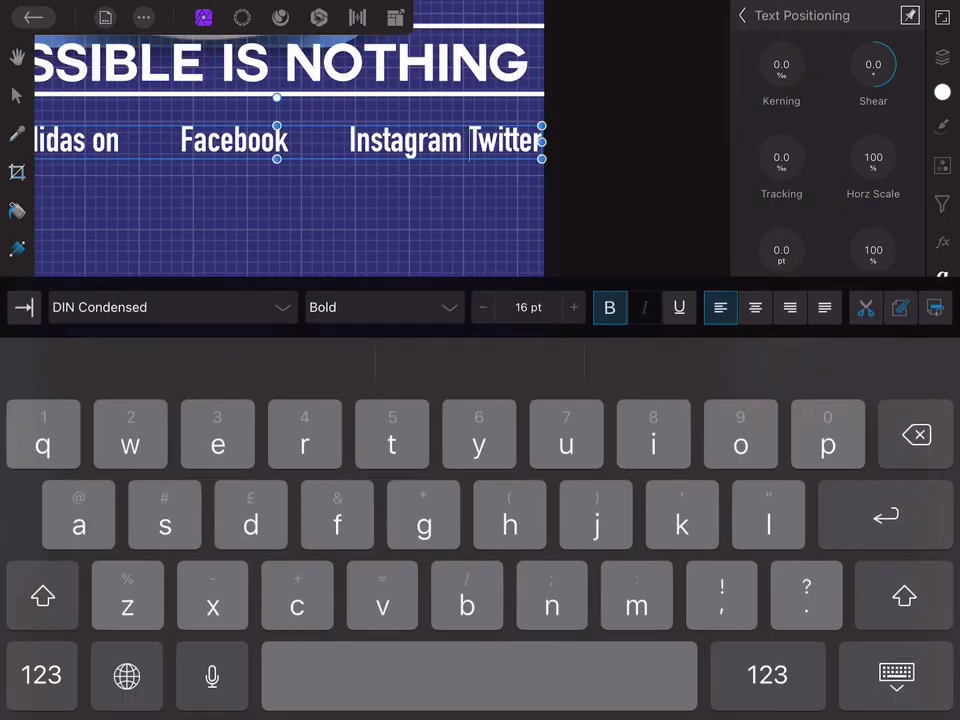
pyautogui.click(781, 64)
pyautogui.click(540, 172)
pyautogui.click(622, 131)
pyautogui.click(581, 213)
pyautogui.click(540, 213)
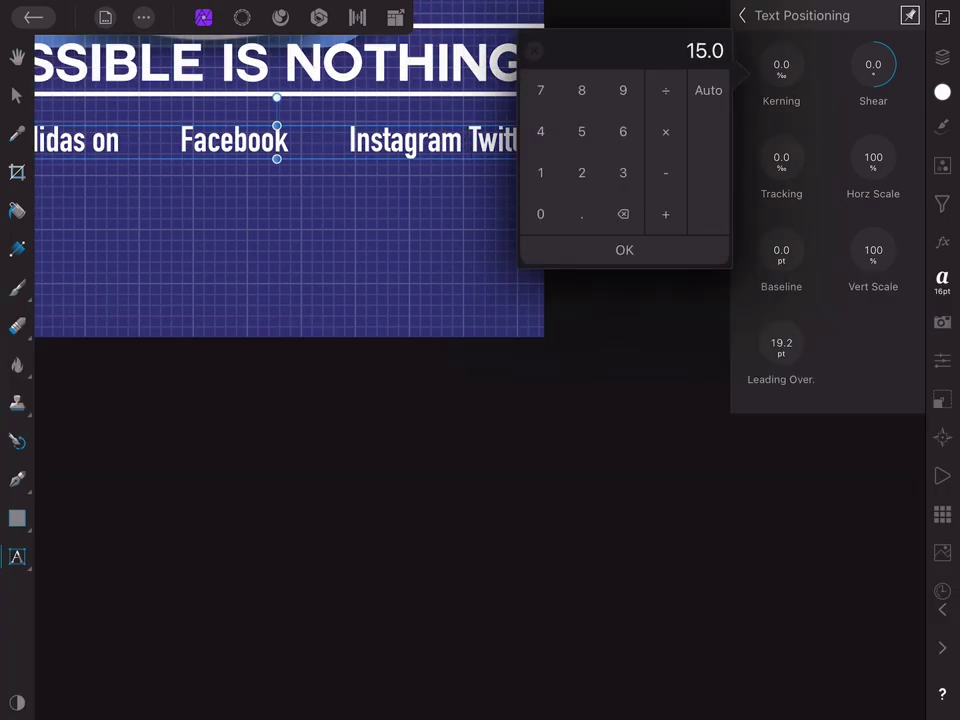
pyautogui.click(622, 213)
pyautogui.click(540, 213)
pyautogui.click(540, 213)
pyautogui.click(624, 250)
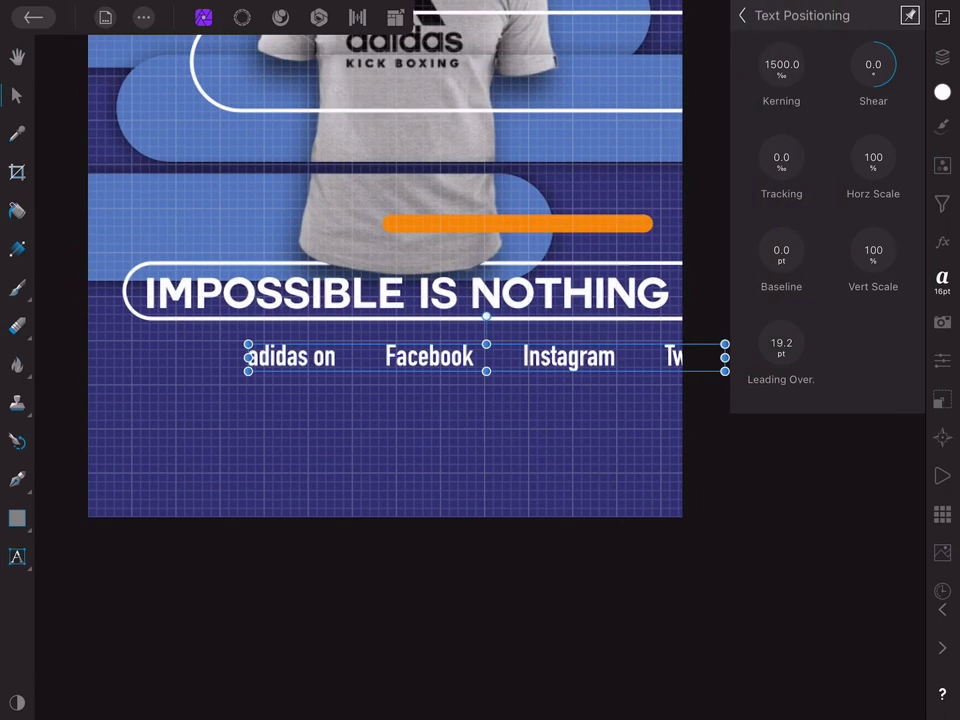
pyautogui.moveTo(430, 355); pyautogui.dragTo(372, 340)
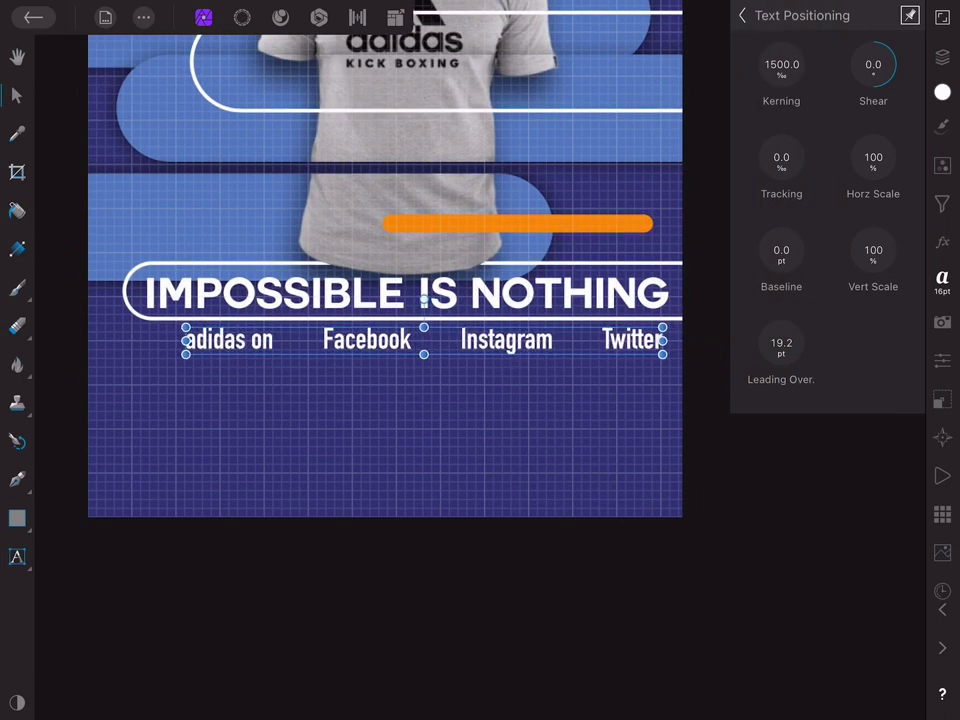
pyautogui.click(380, 600)
pyautogui.scroll(2, 385, 270)
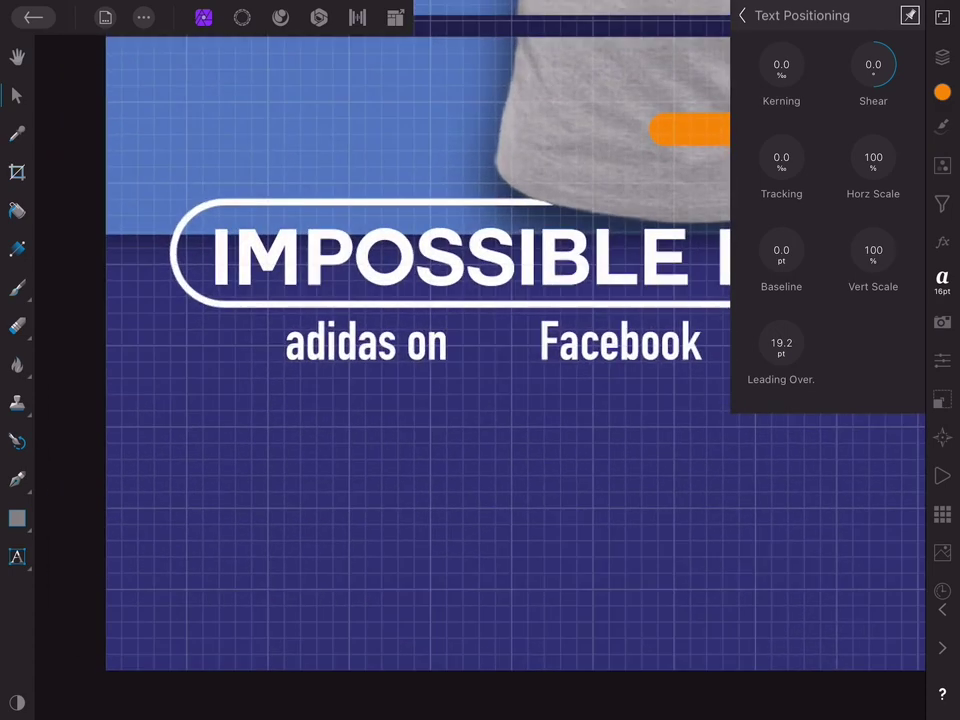
pyautogui.scroll(-5, 385, 270)
# - Turn off Show Grid and review the new caption text layer in the Layers list
pyautogui.click(144, 17)
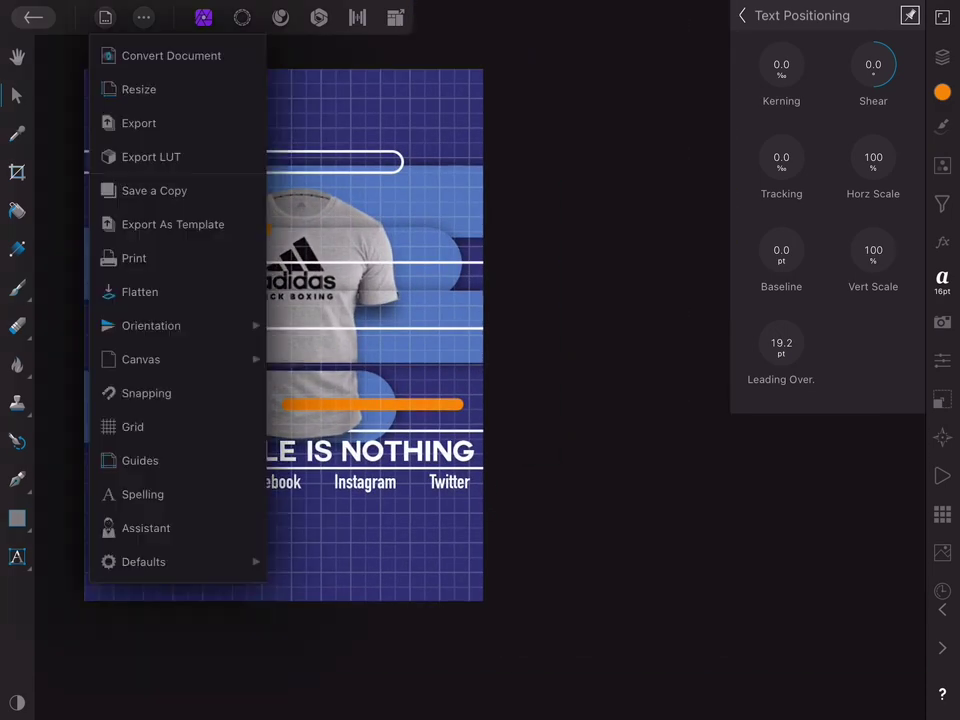
pyautogui.click(133, 489)
pyautogui.click(188, 677)
pyautogui.click(942, 56)
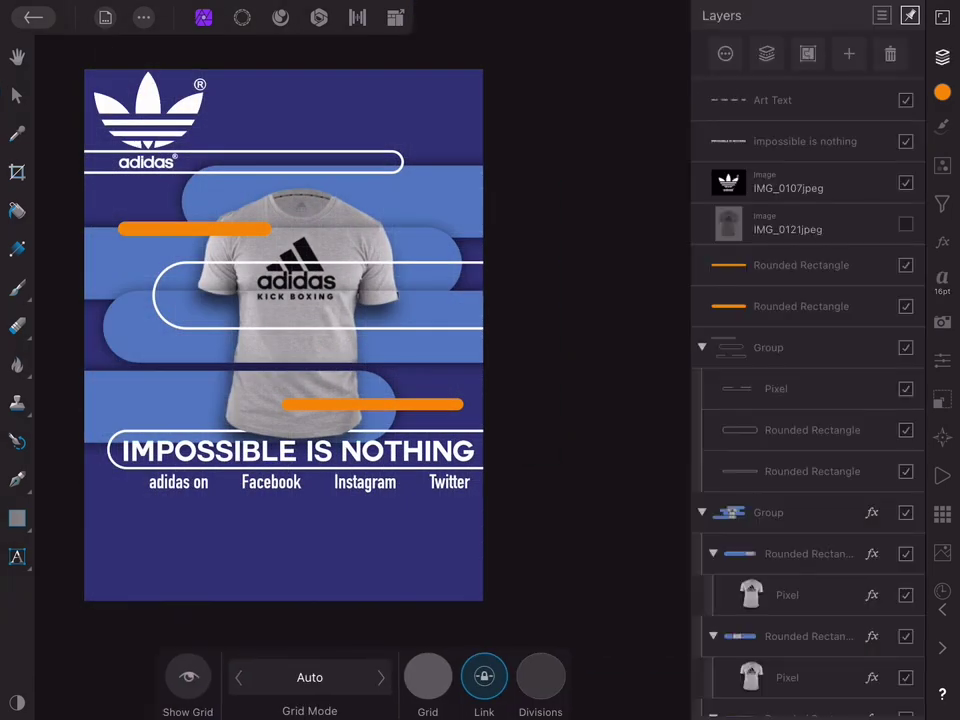
pyautogui.scroll(-5, 808, 400)
pyautogui.scroll(5, 808, 400)
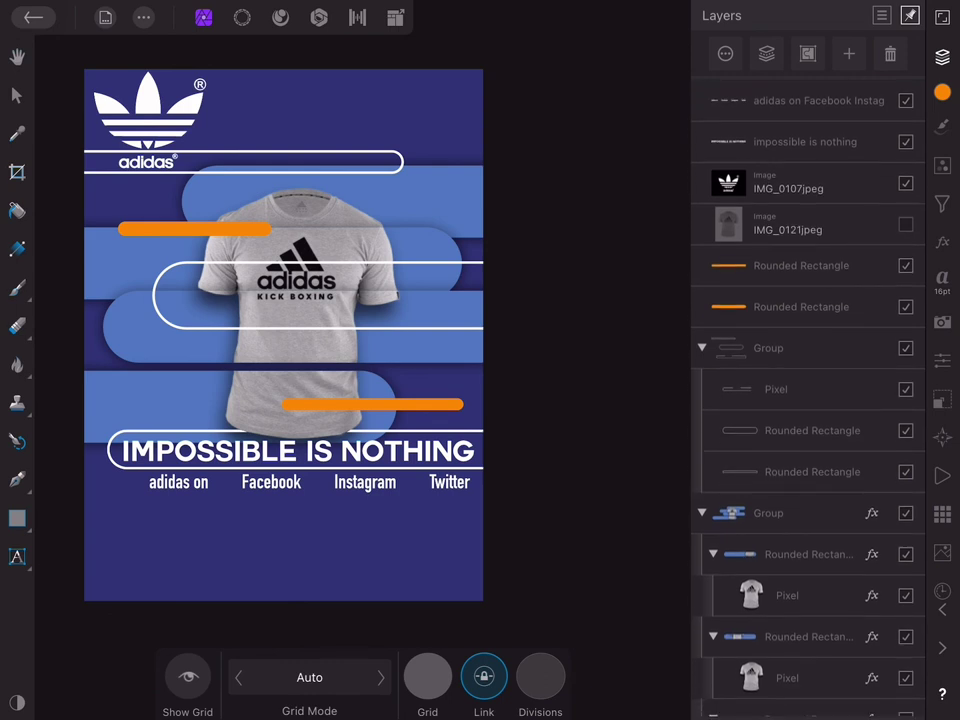
pyautogui.click(17, 57)
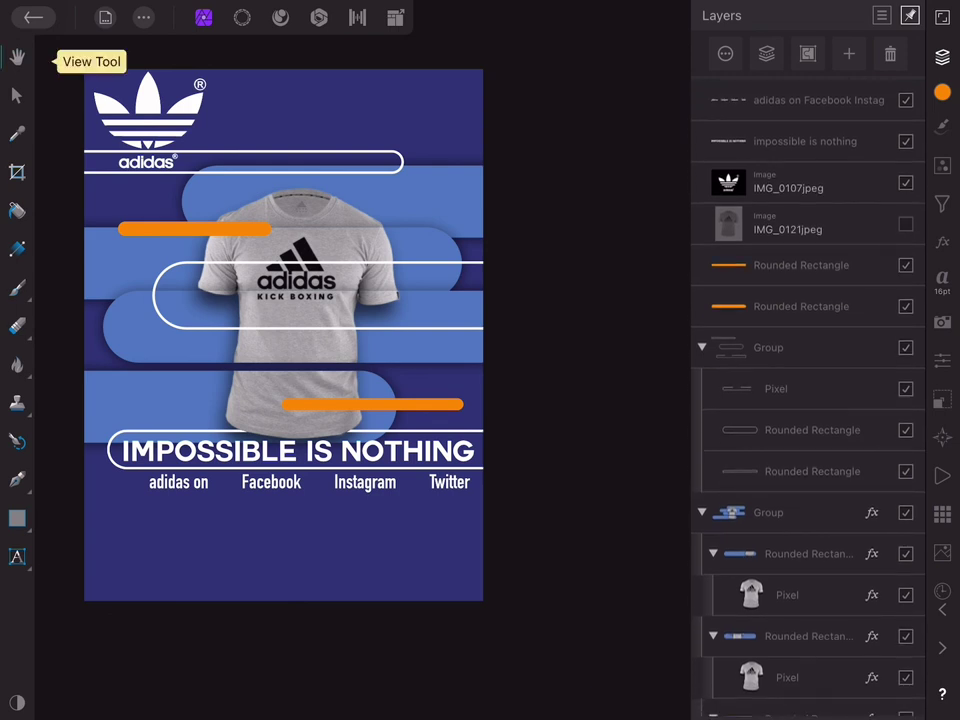